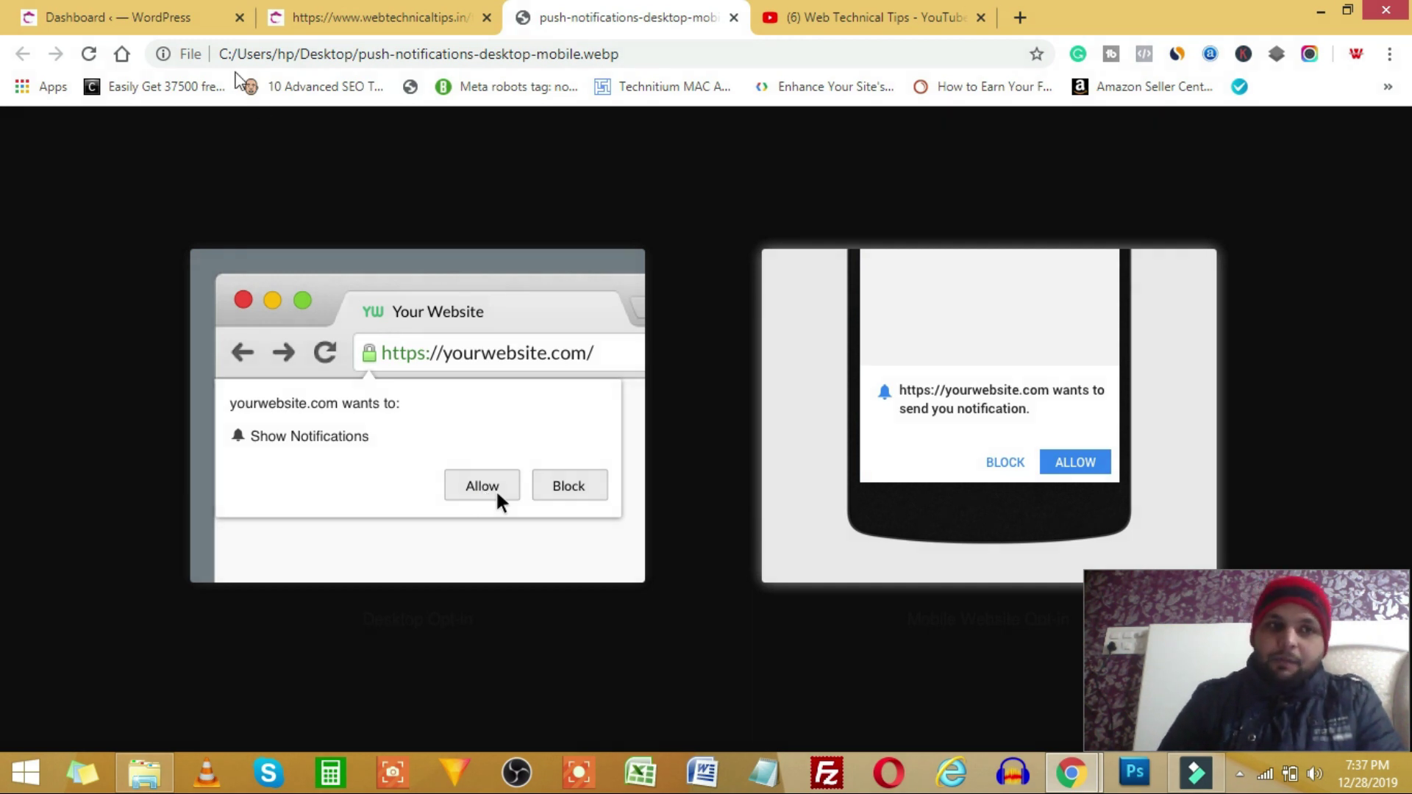
- Switch Chrome from the push-notification image tab to the 'Dashboard ‹ WordPress' tab
{"action": "left_click", "coordinate": [147, 17]}
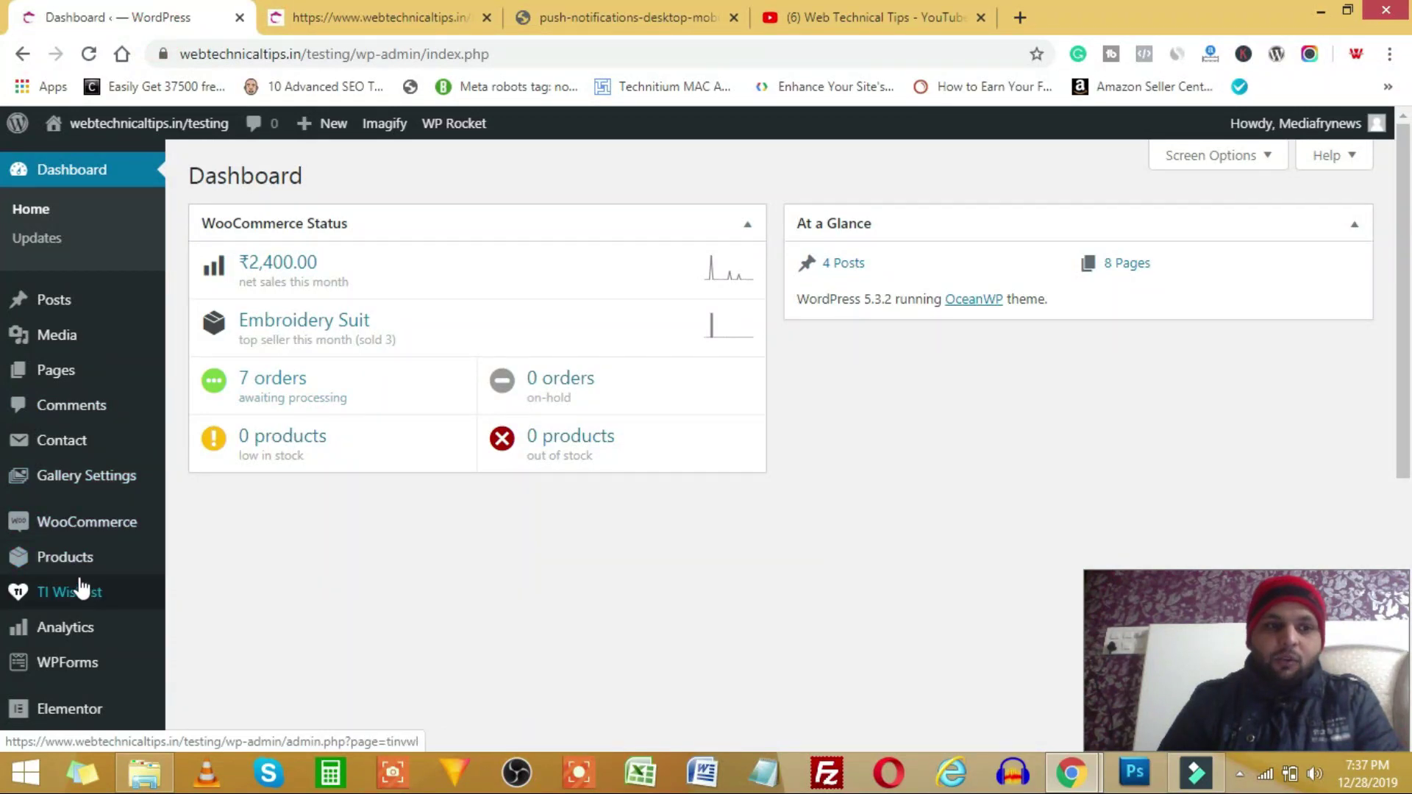
- Search plugins for 'push', then install and activate OneSignal – Web Push Notifications
{"action": "scroll", "coordinate": [95, 448], "scroll_direction": "down", "scroll_amount": 3}
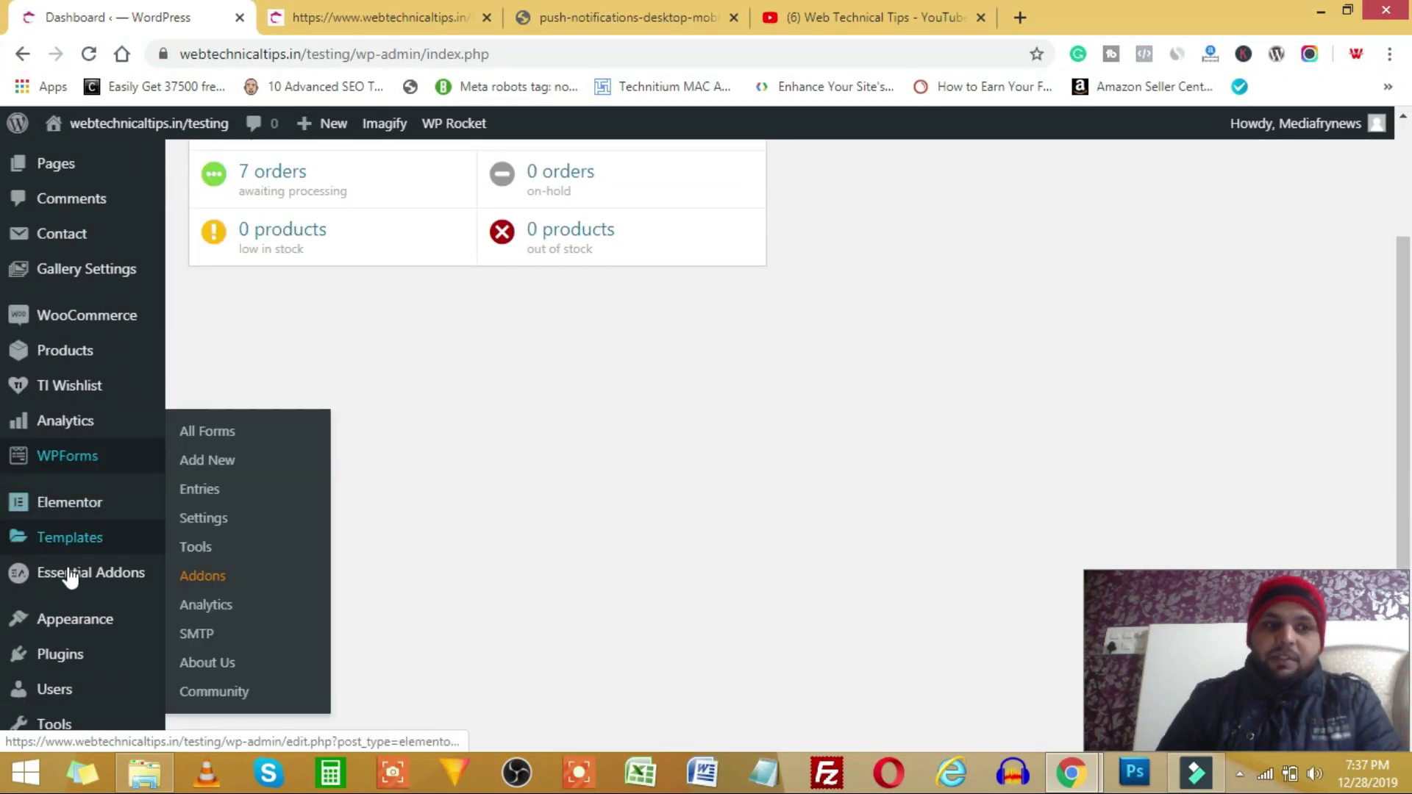
{"action": "scroll", "coordinate": [89, 456], "scroll_direction": "down", "scroll_amount": 3}
{"action": "mouse_move", "coordinate": [125, 462]}
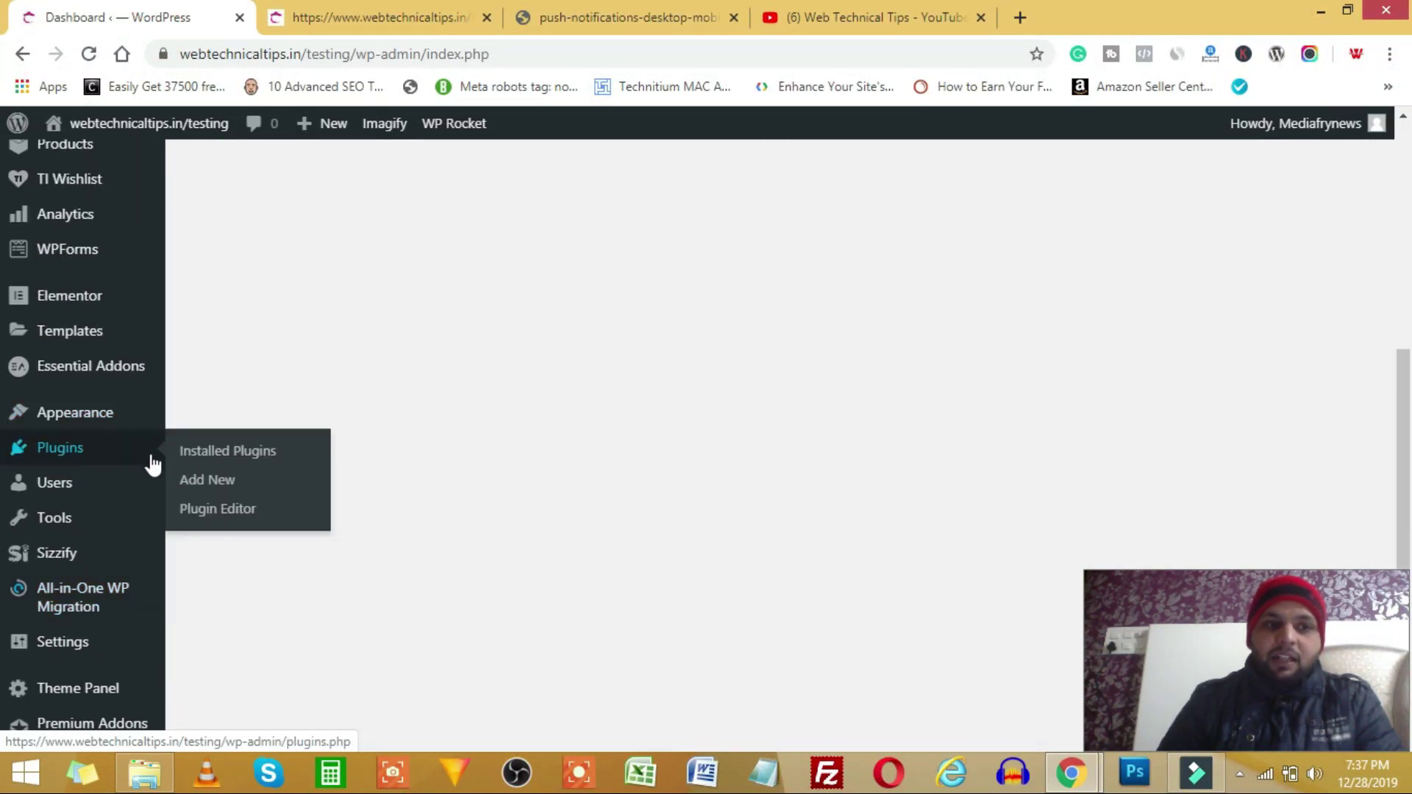
{"action": "left_click", "coordinate": [197, 487]}
{"action": "left_click", "coordinate": [1174, 238]}
{"action": "type", "text": "pu"}
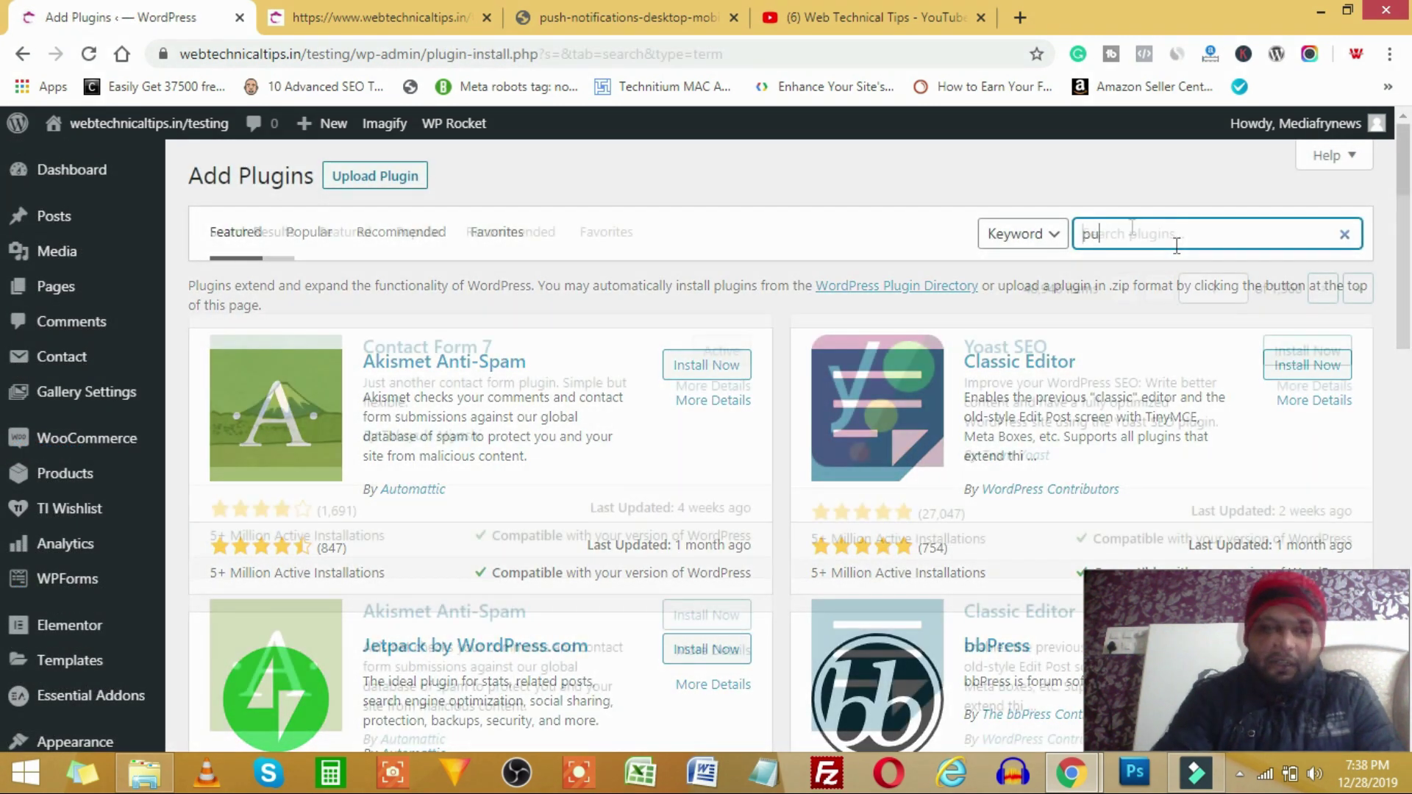
{"action": "type", "text": "pu"}
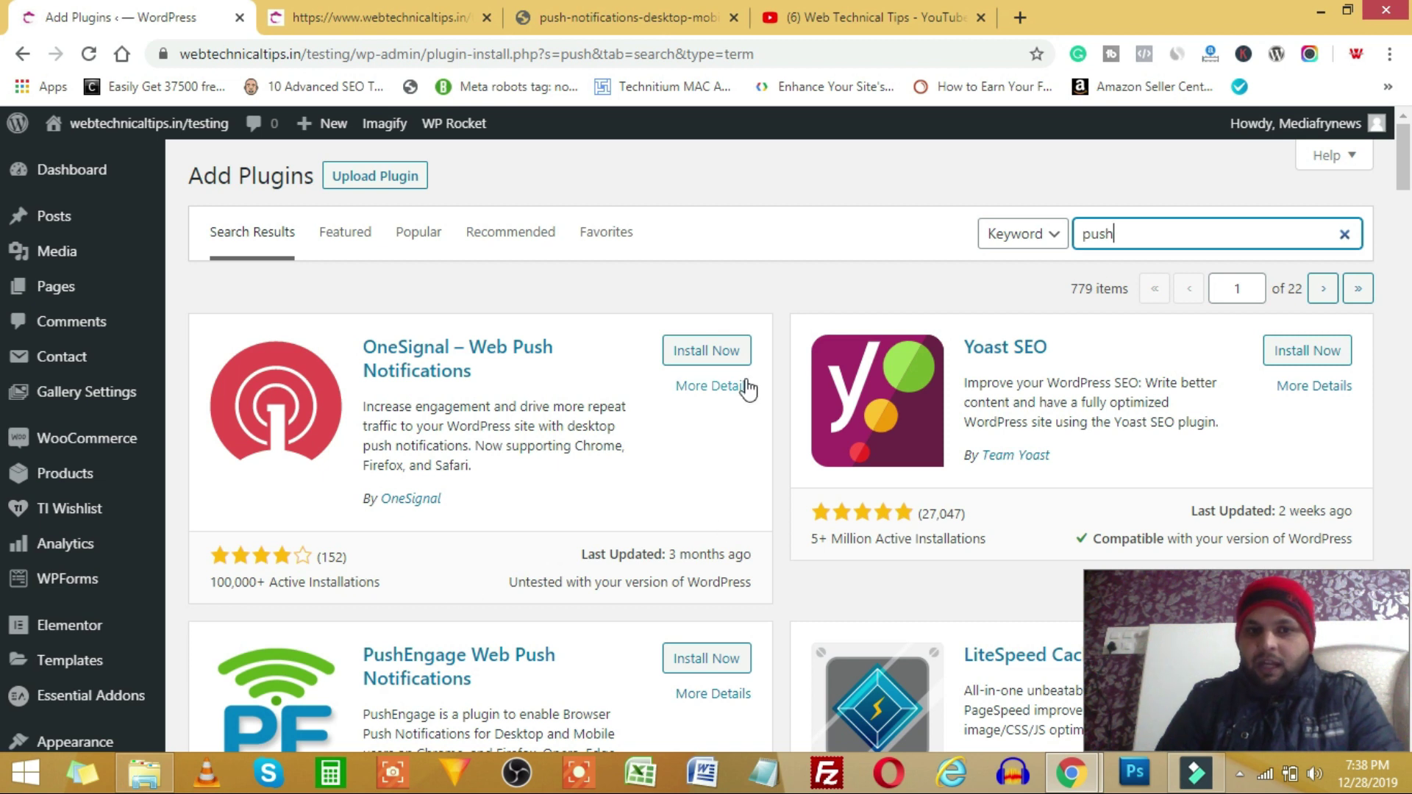
{"action": "left_click", "coordinate": [708, 353]}
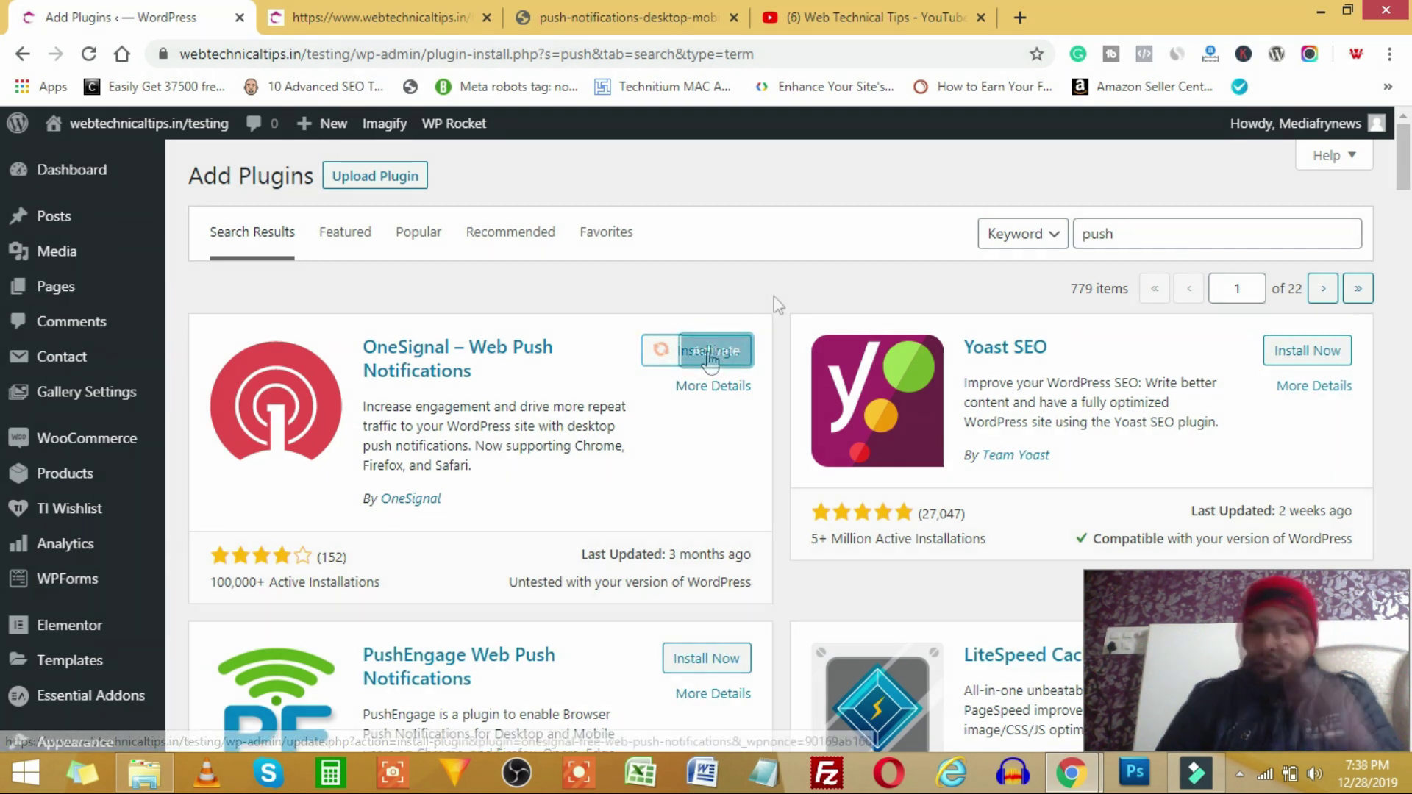
{"action": "left_click", "coordinate": [713, 353]}
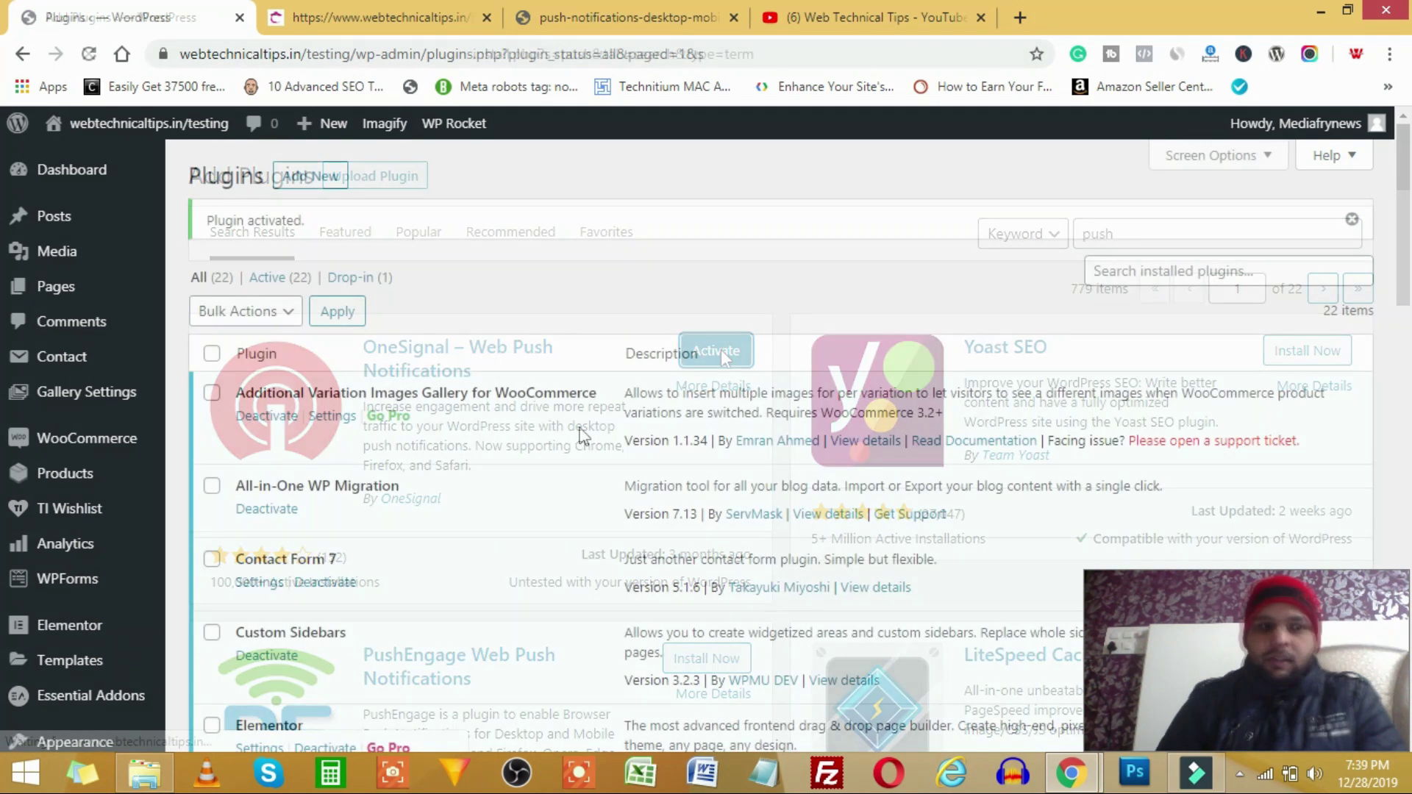
- Open the OneSignal Push plugin's setup overview from the WordPress admin sidebar
{"action": "scroll", "coordinate": [148, 419], "scroll_direction": "down", "scroll_amount": 8}
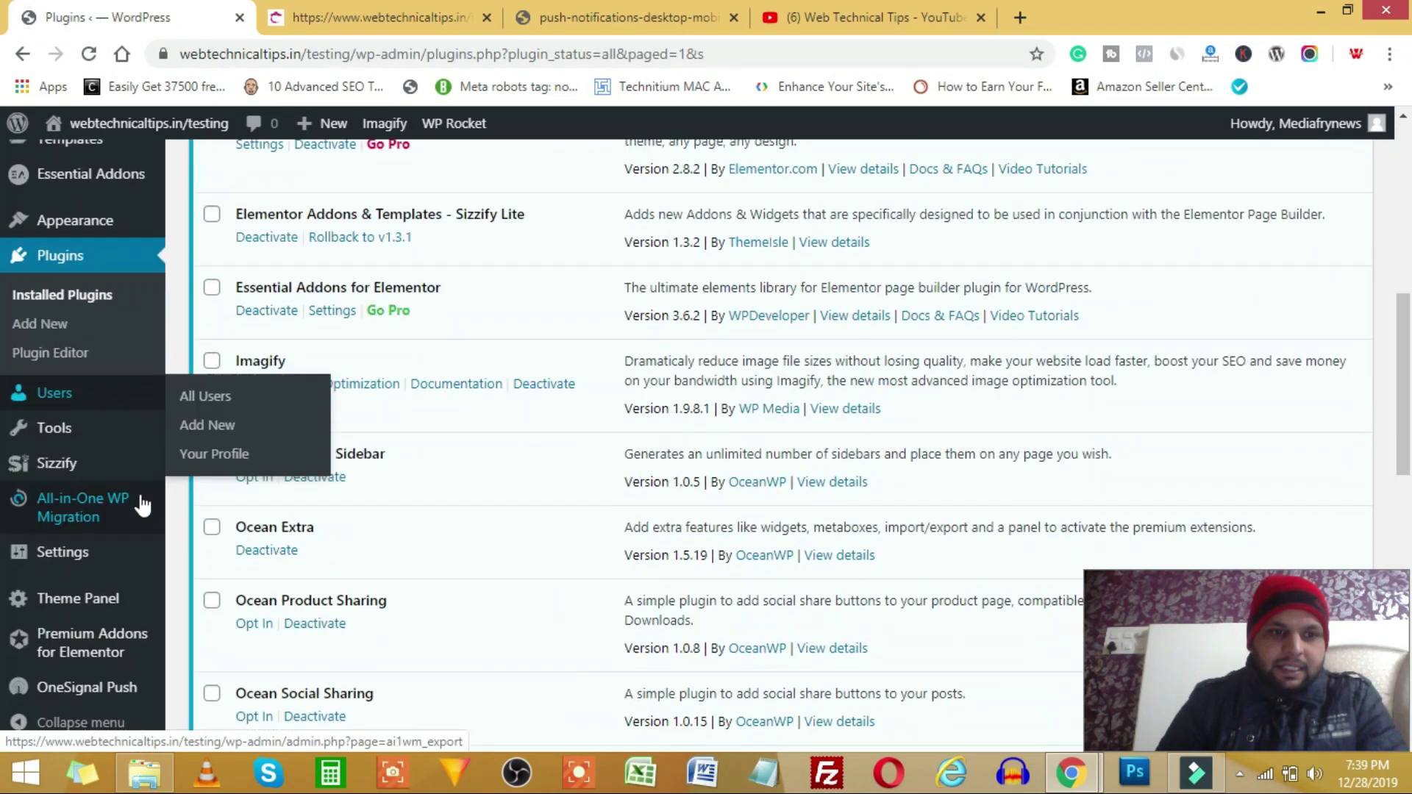
{"action": "mouse_move", "coordinate": [82, 560]}
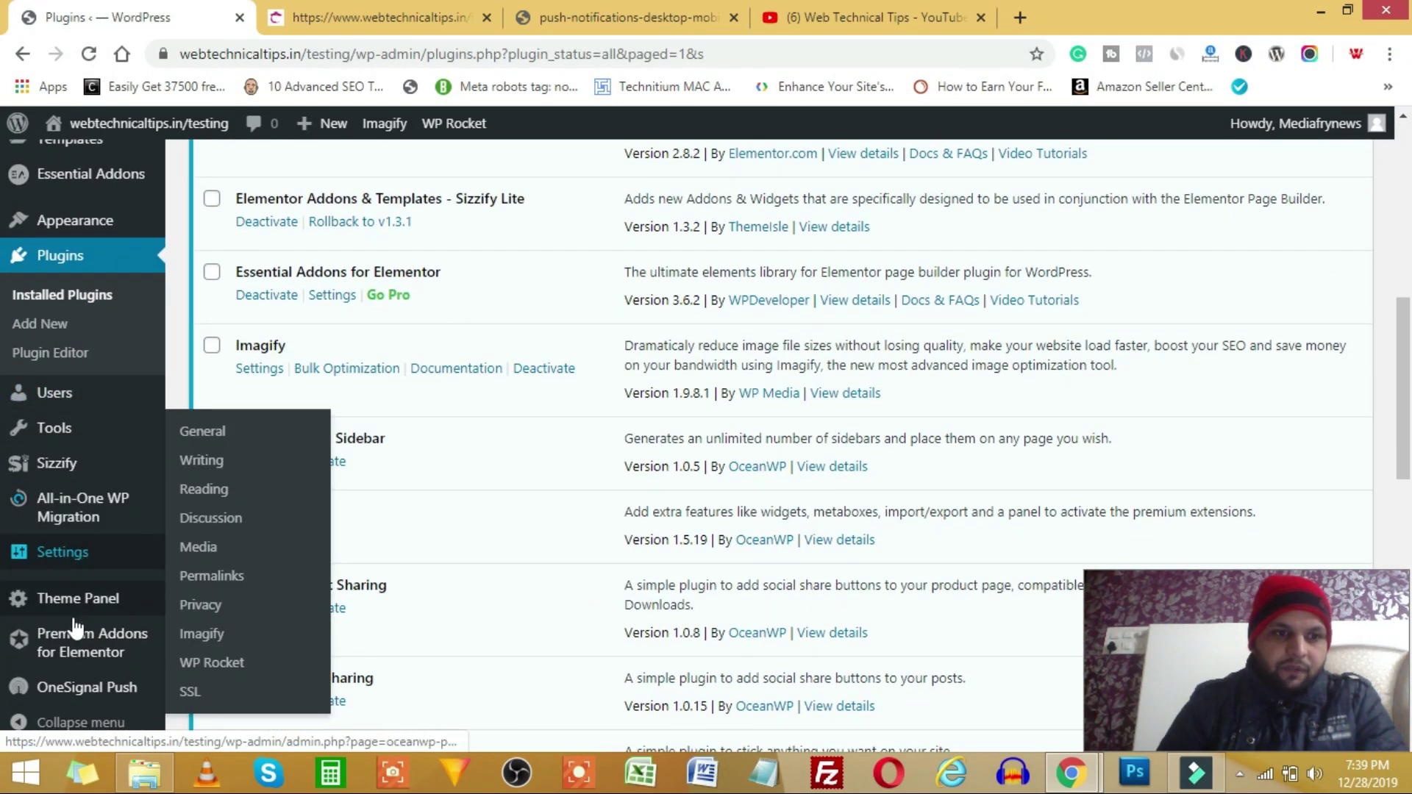
{"action": "left_click", "coordinate": [87, 691]}
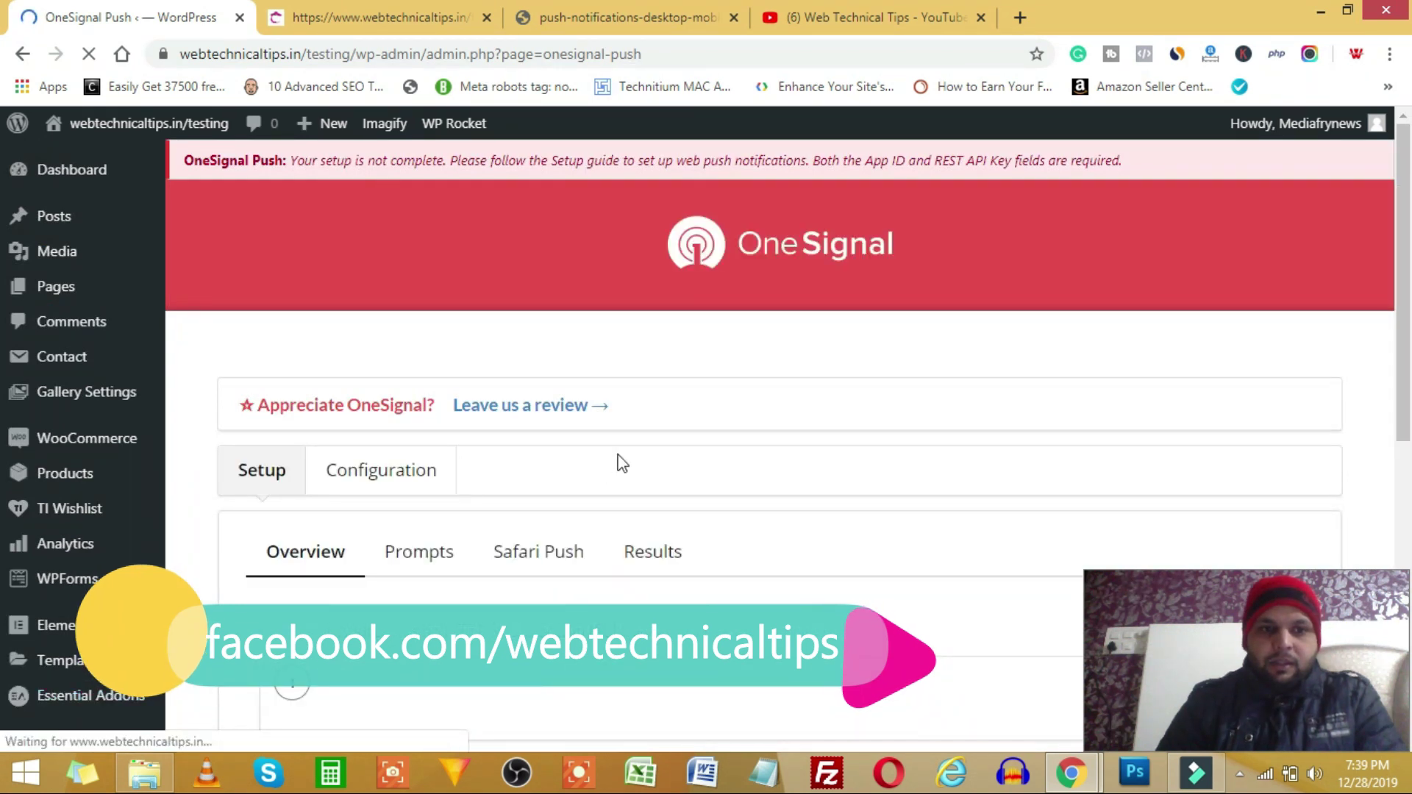
- Open the onesignal.com link from setup step 1 in a new tab
{"action": "scroll", "coordinate": [878, 474], "scroll_direction": "down", "scroll_amount": 5}
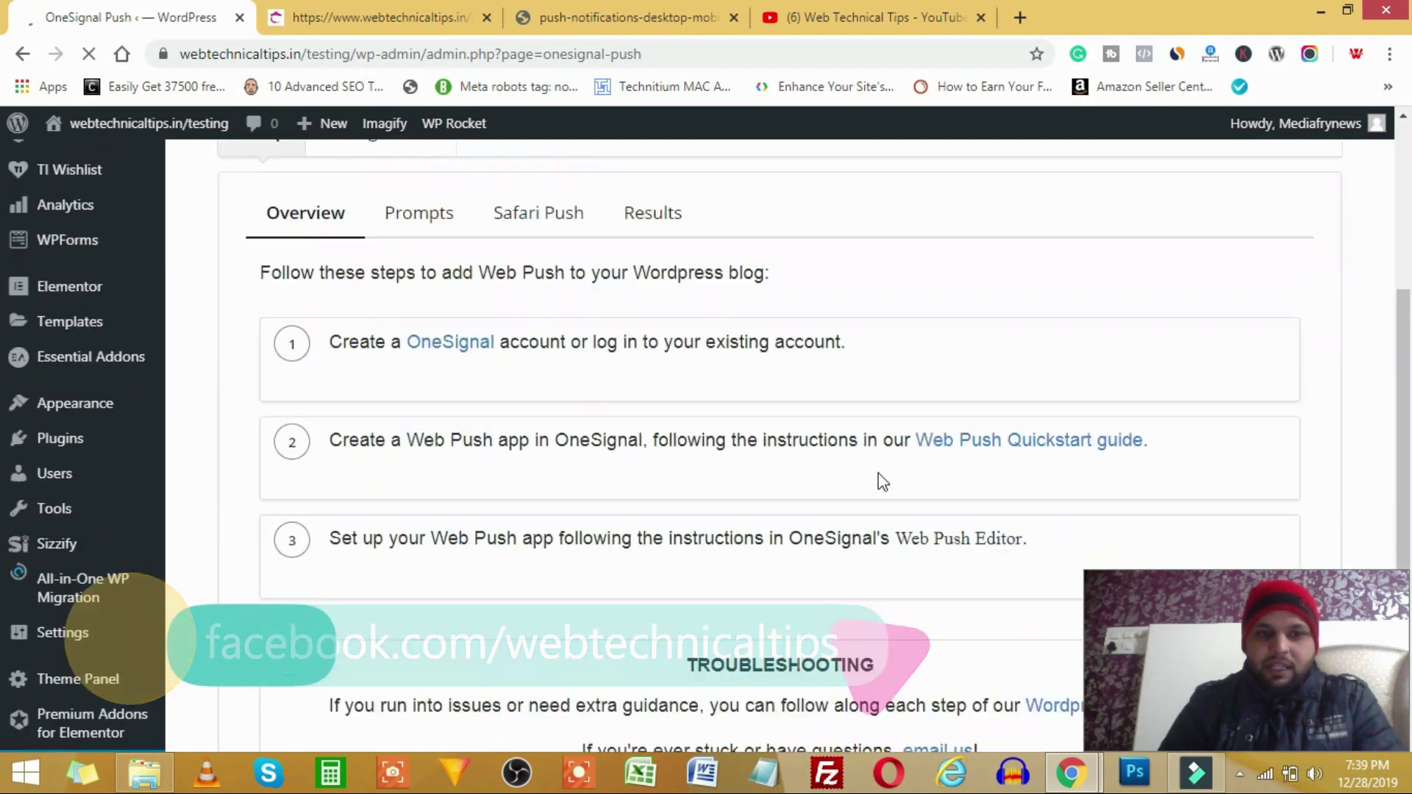
{"action": "scroll", "coordinate": [878, 474], "scroll_direction": "up", "scroll_amount": 4}
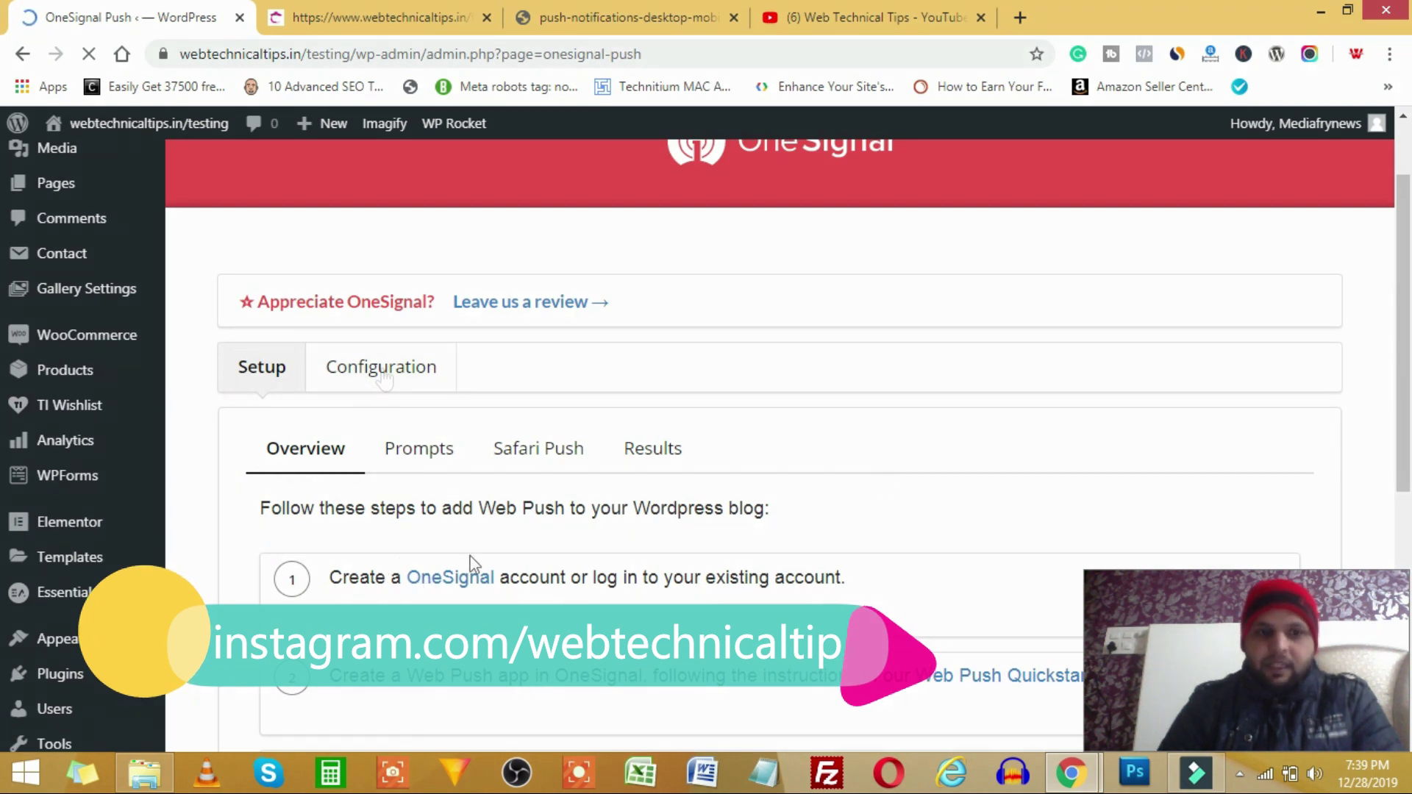
{"action": "scroll", "coordinate": [442, 529], "scroll_direction": "down", "scroll_amount": 1}
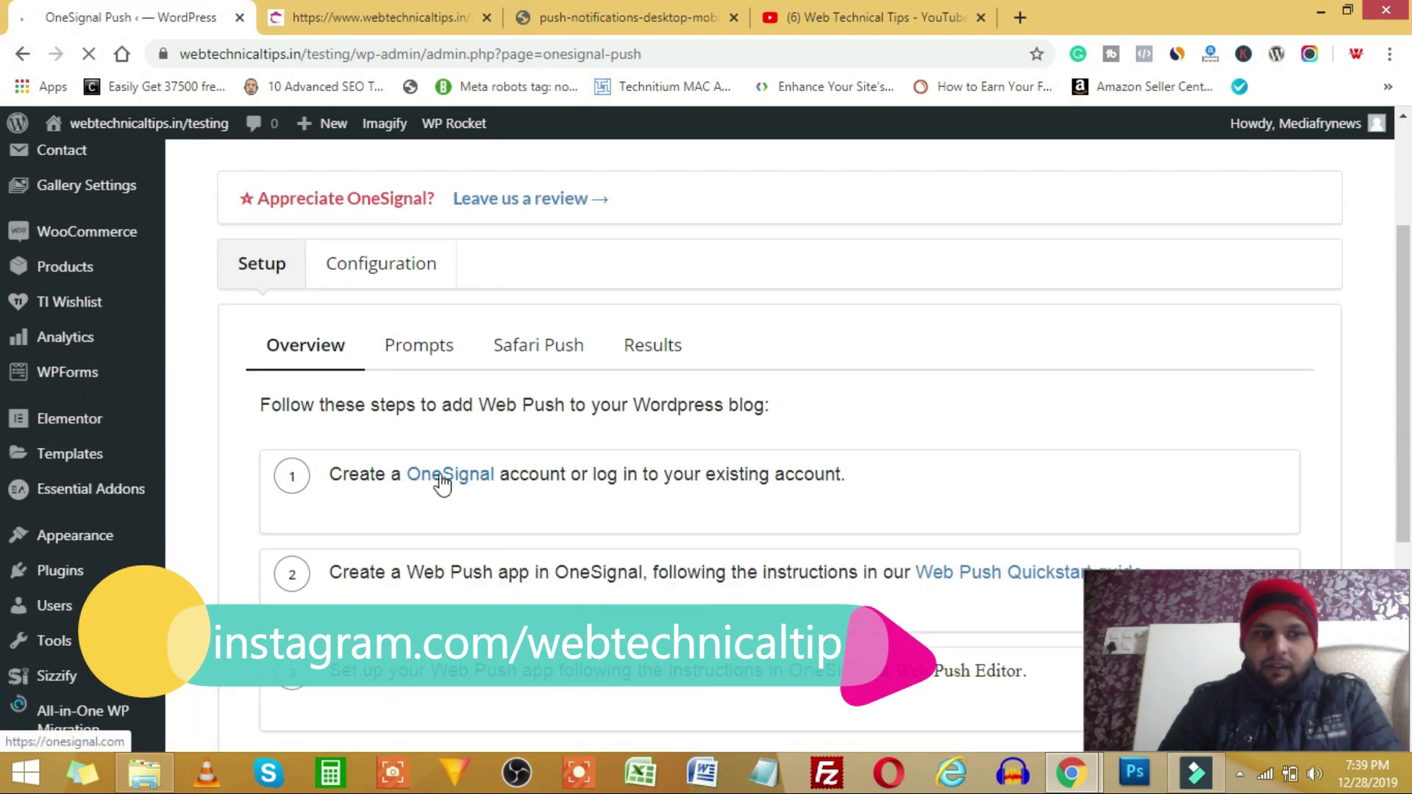
{"action": "right_click", "coordinate": [463, 482]}
{"action": "key", "text": "Escape"}
{"action": "left_click", "coordinate": [468, 476]}
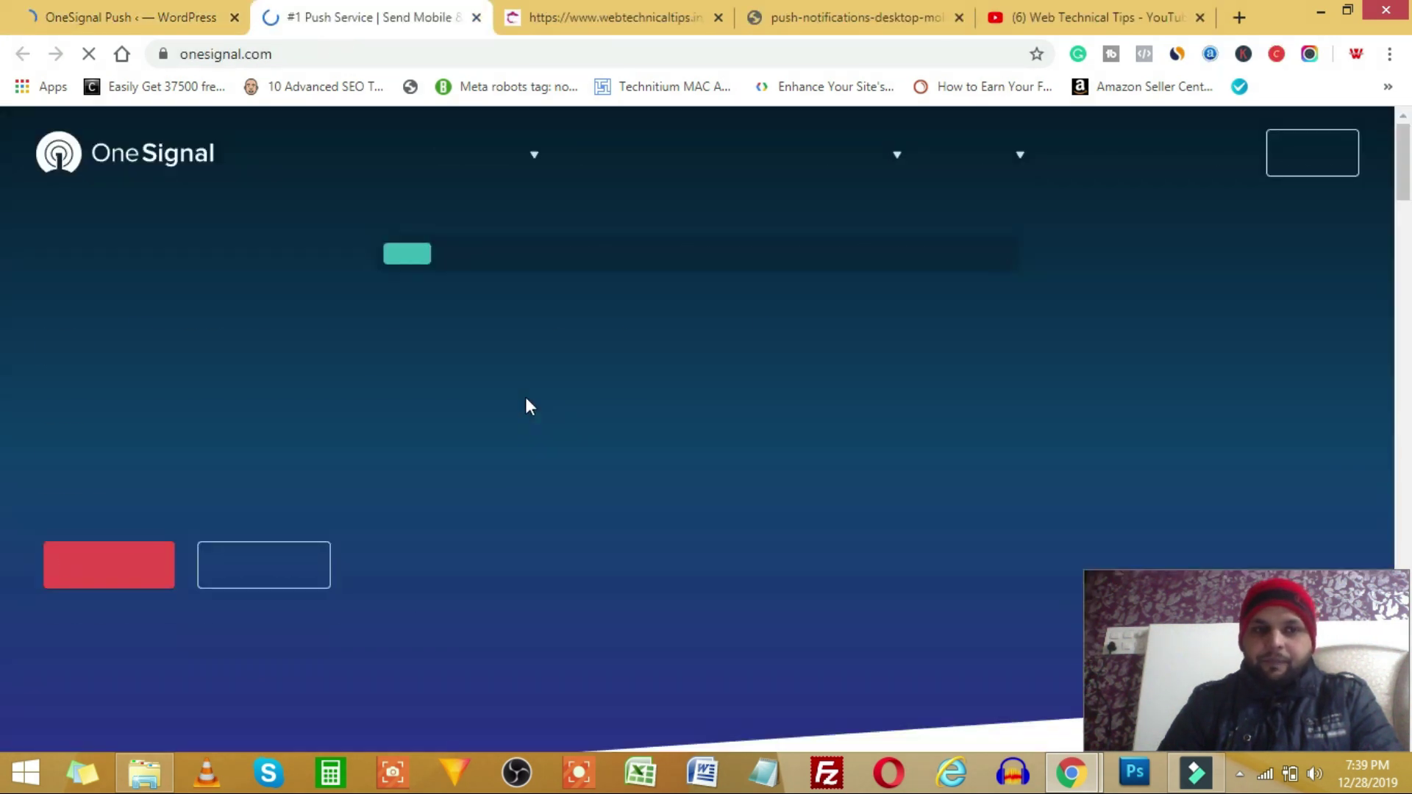
- Sign up for OneSignal with the account e-mail, a password and company name 'web technical tips'
{"action": "left_click", "coordinate": [1296, 153]}
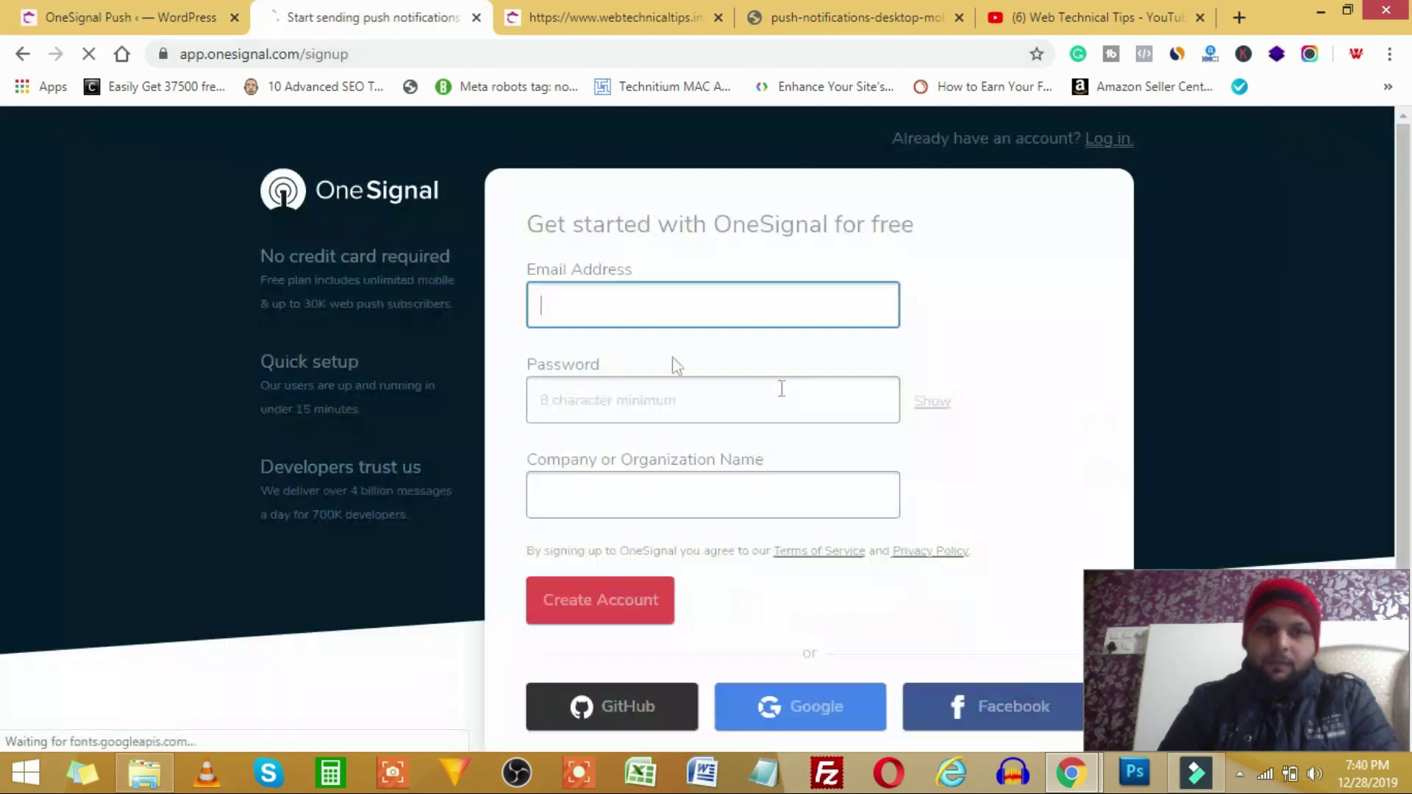
{"action": "key", "text": "Tab"}
{"action": "key", "text": "Tab"}
{"action": "key", "text": "shift+Tab"}
{"action": "left_click", "coordinate": [597, 495]}
{"action": "type", "text": "web technical"}
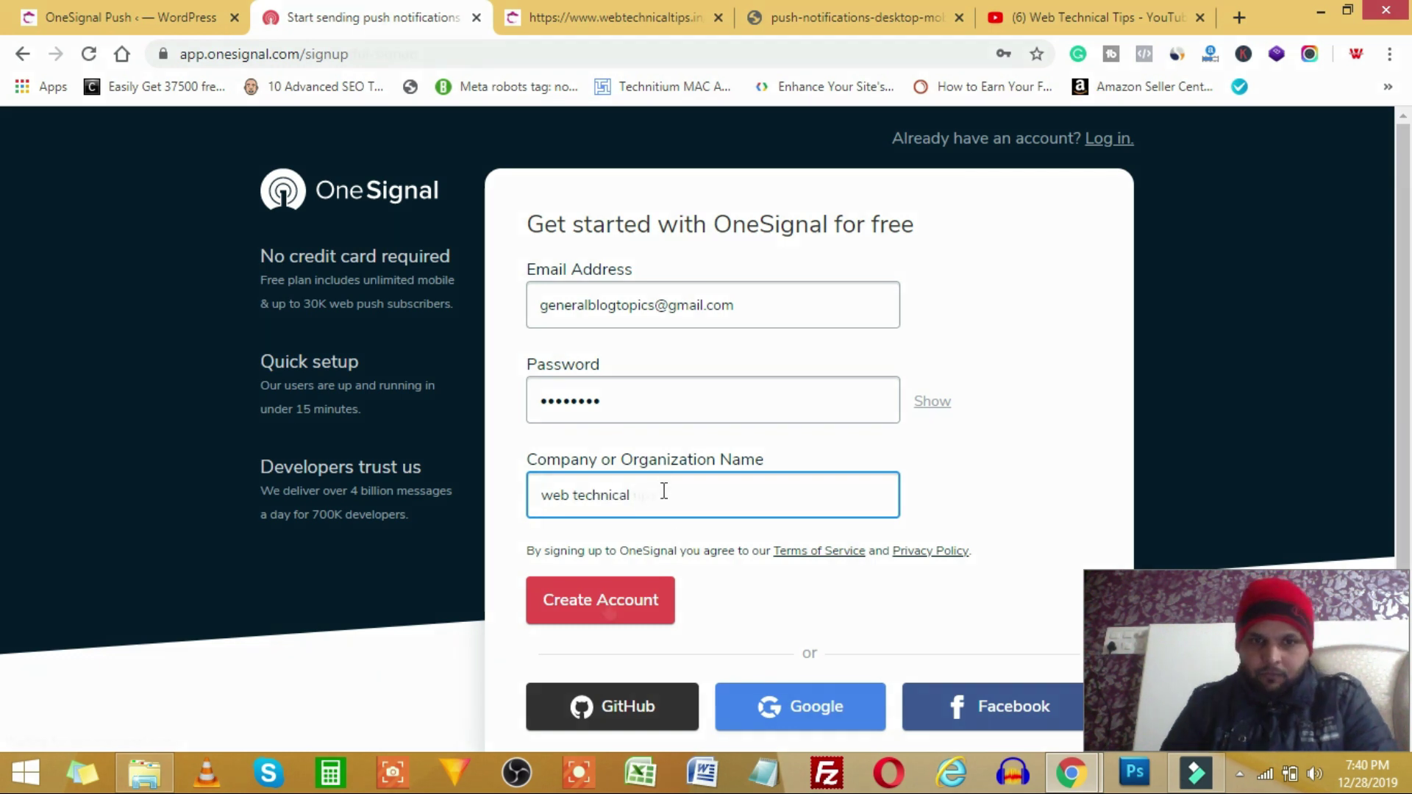
{"action": "type", "text": " tips"}
{"action": "left_click", "coordinate": [588, 600]}
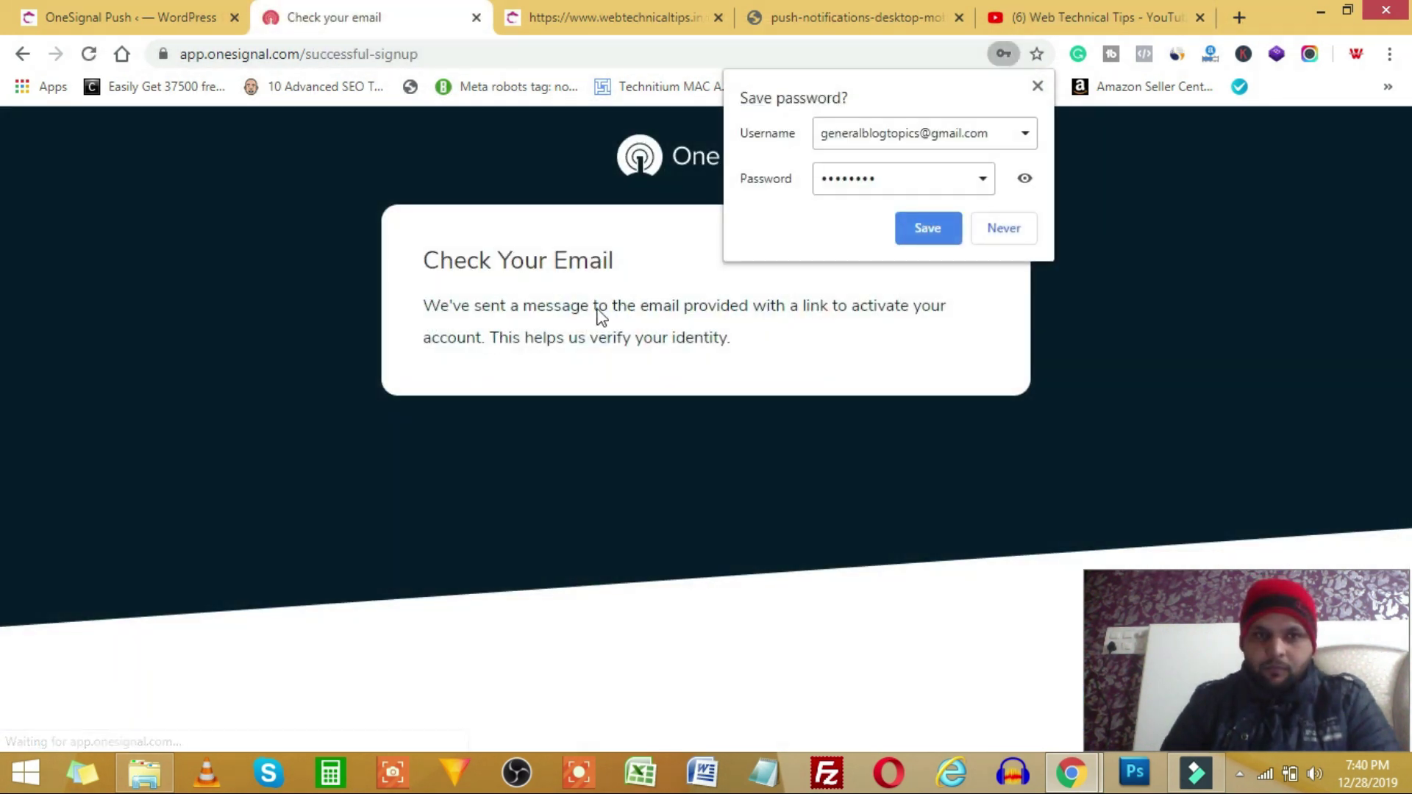
- Save the password in Chrome and confirm the account via the confirmation e-mail
{"action": "left_click", "coordinate": [926, 222]}
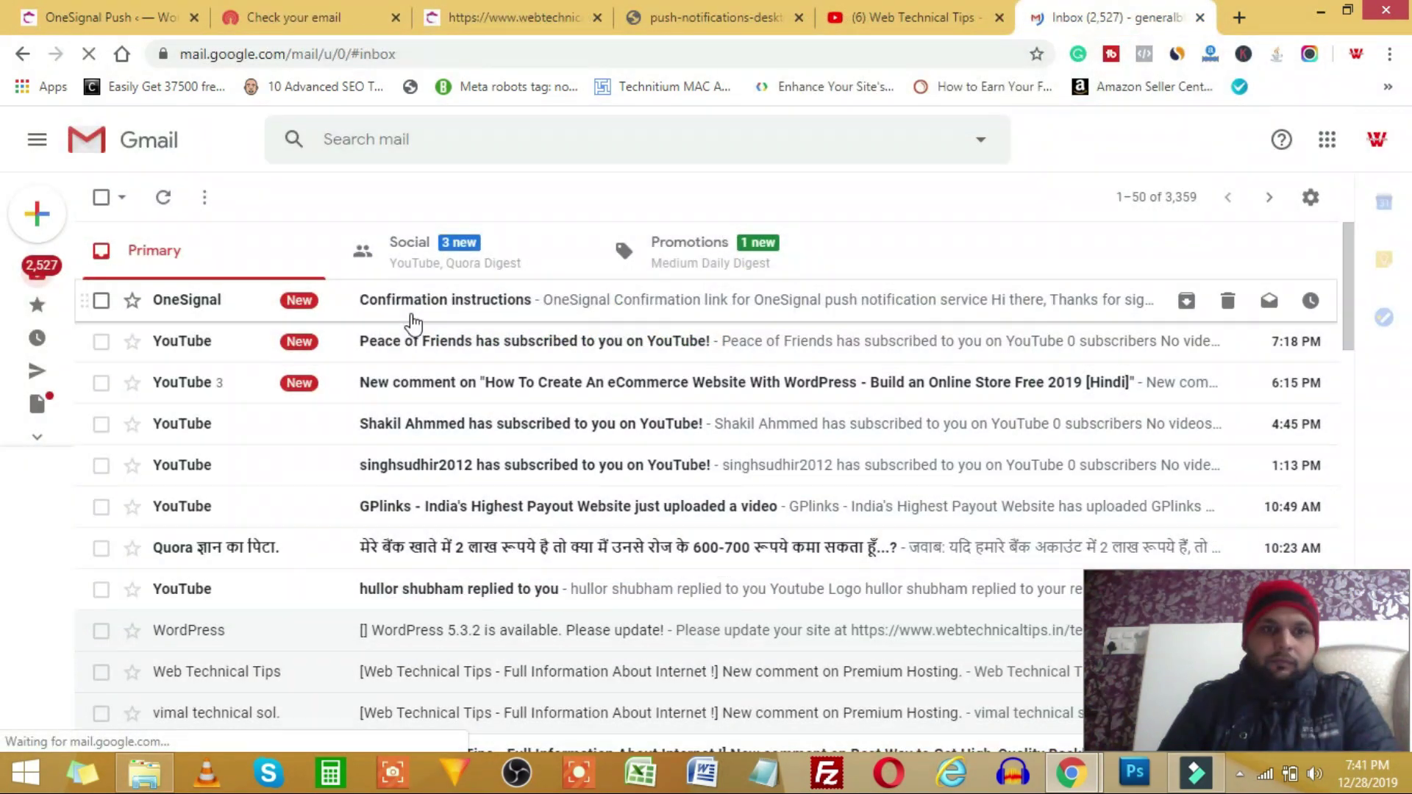
{"action": "left_click", "coordinate": [412, 320]}
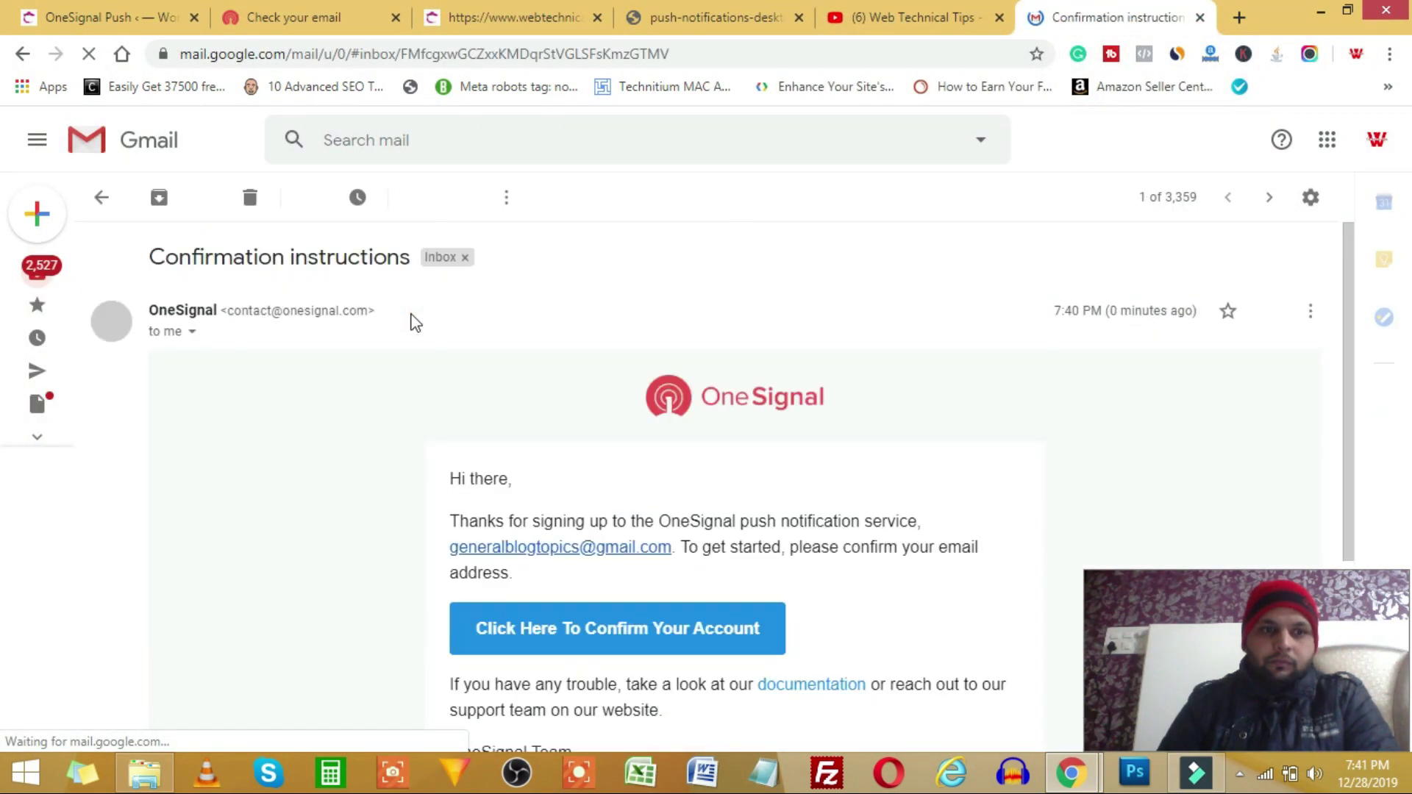
{"action": "left_click", "coordinate": [586, 632]}
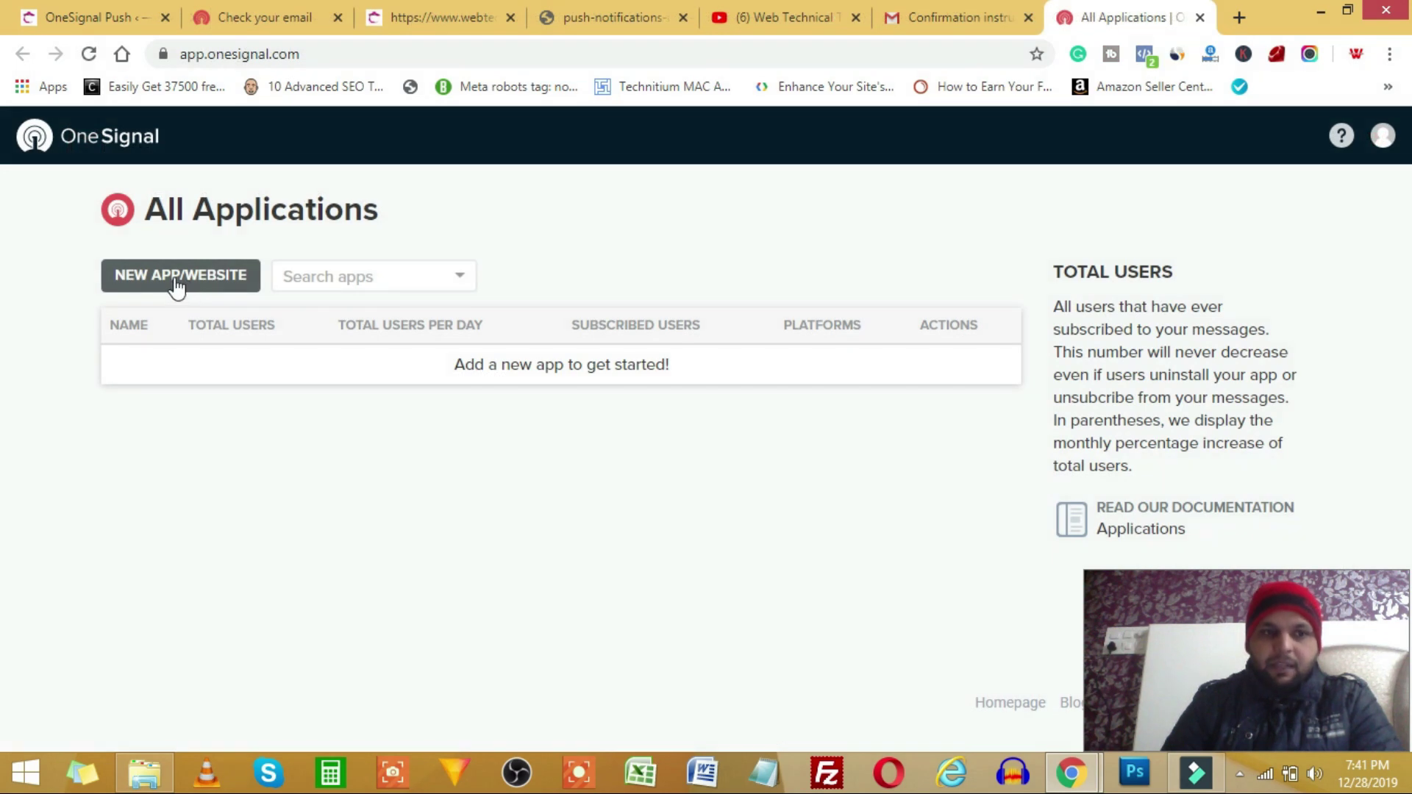
- Create the OneSignal app 'webtechnical' and choose Web Push as its platform
{"action": "left_click", "coordinate": [176, 284]}
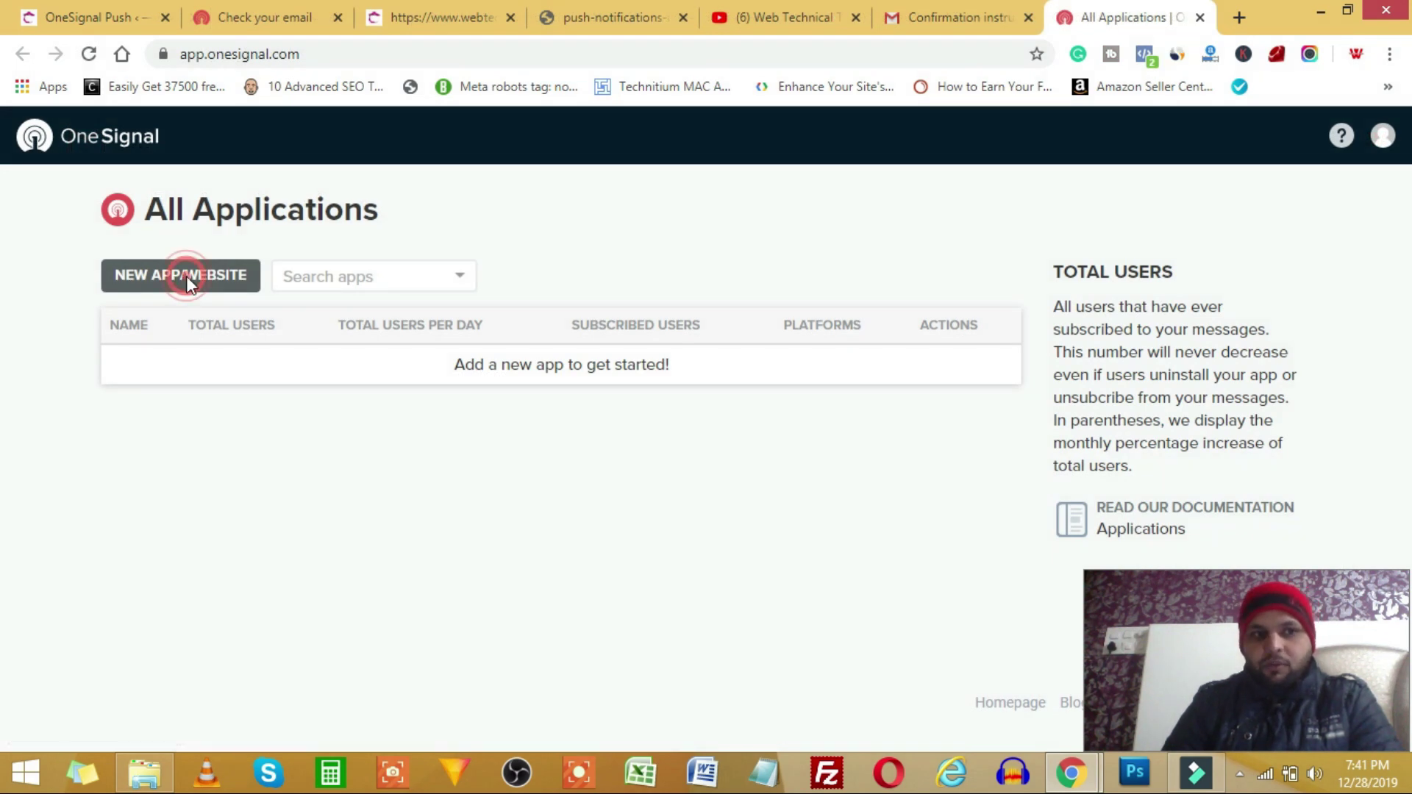
{"action": "left_click", "coordinate": [627, 438]}
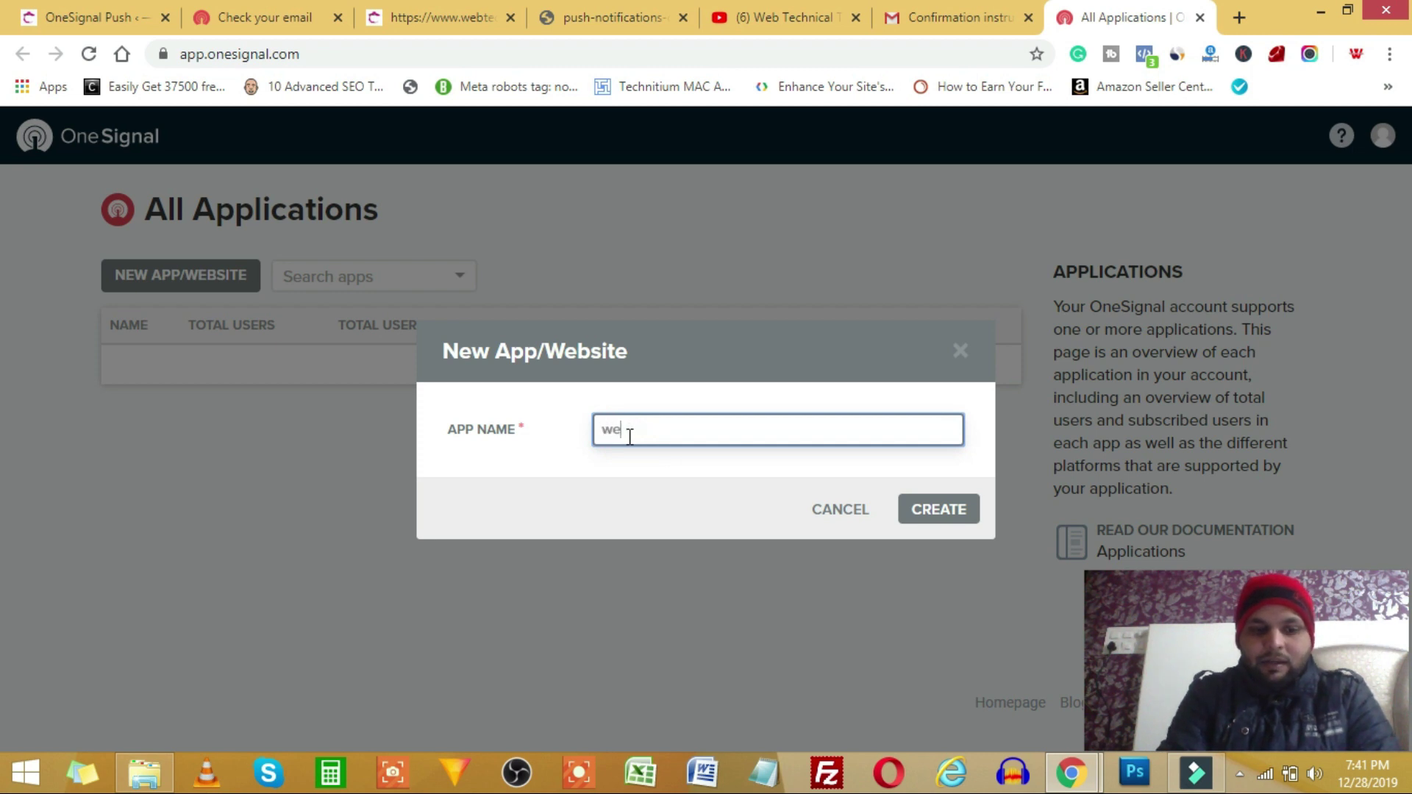
{"action": "type", "text": "webtechnical"}
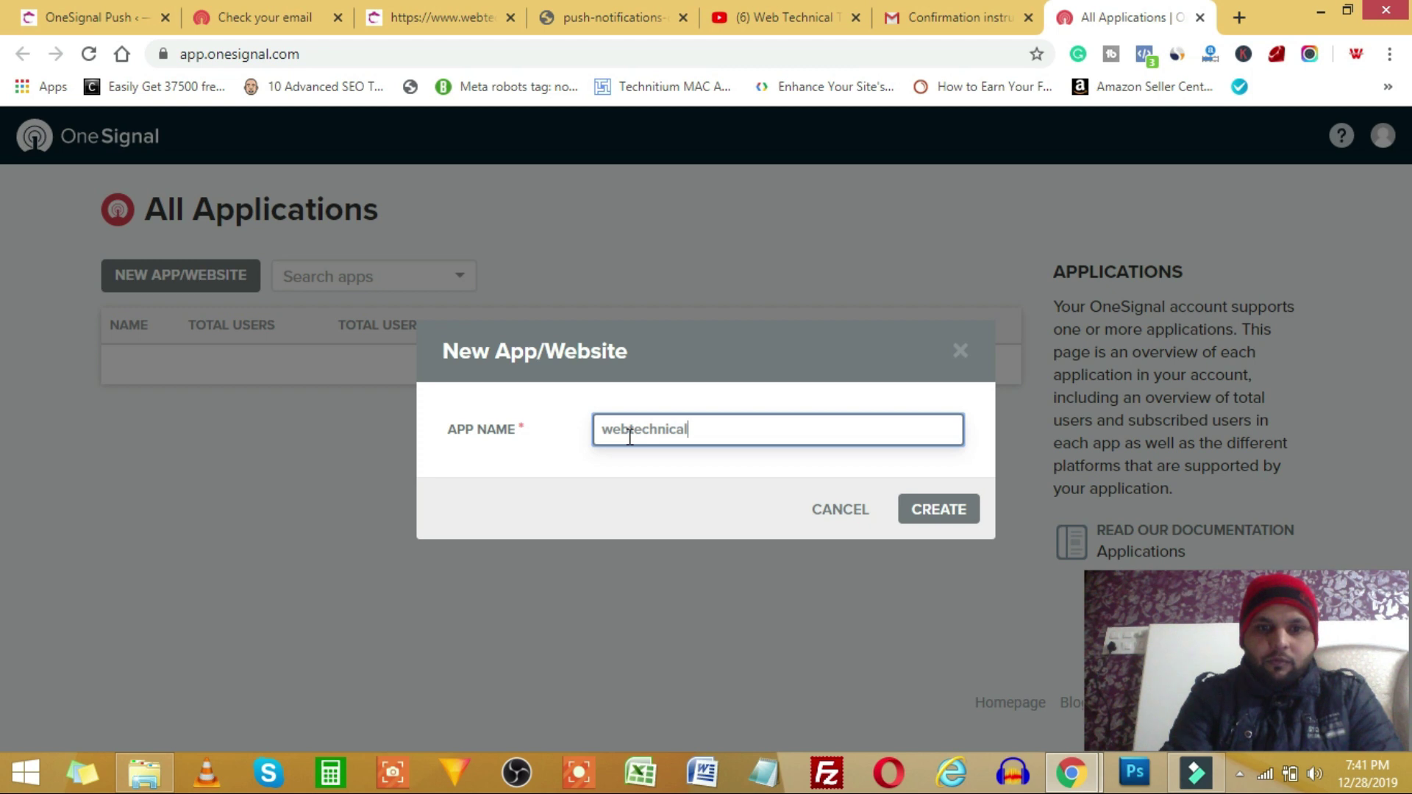
{"action": "left_click", "coordinate": [940, 514]}
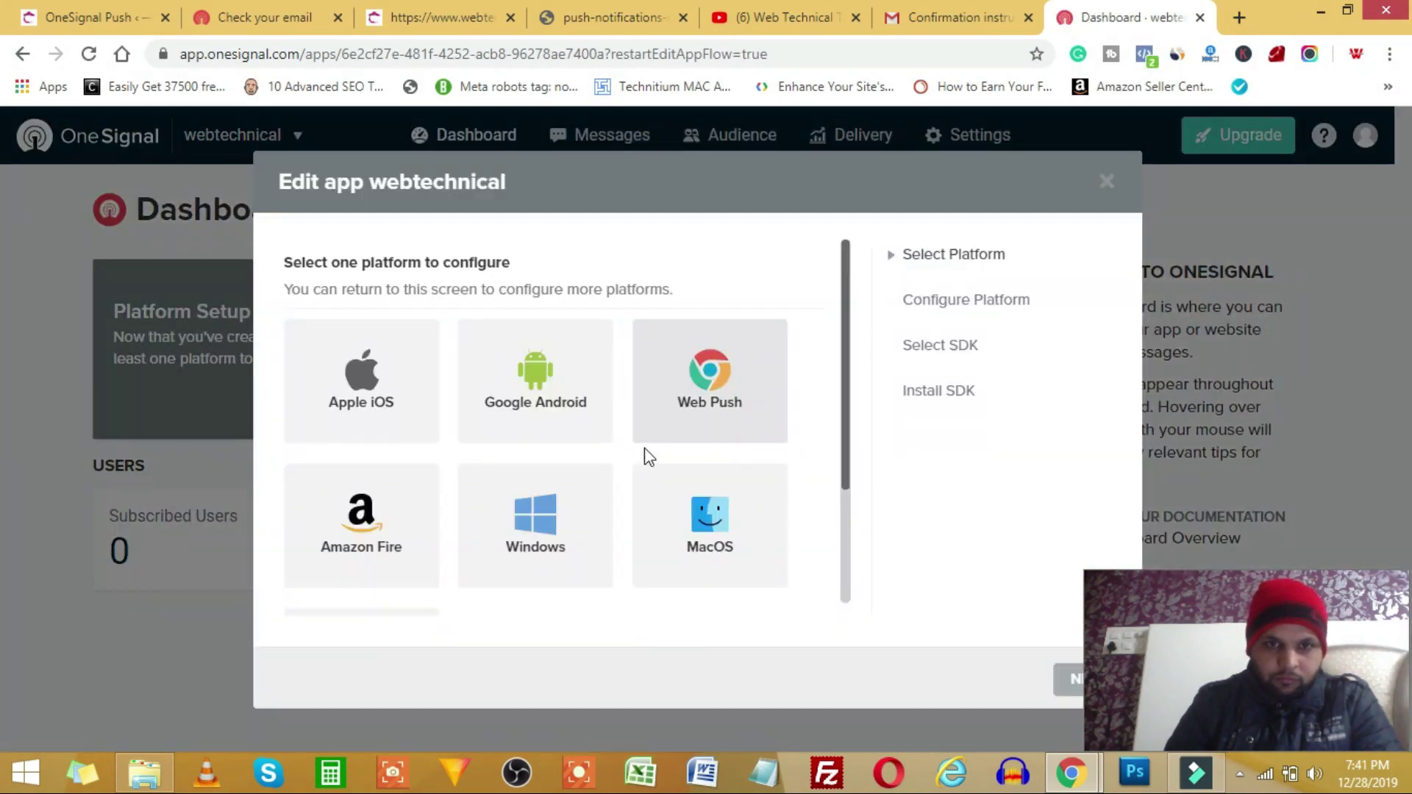
{"action": "left_click", "coordinate": [709, 397]}
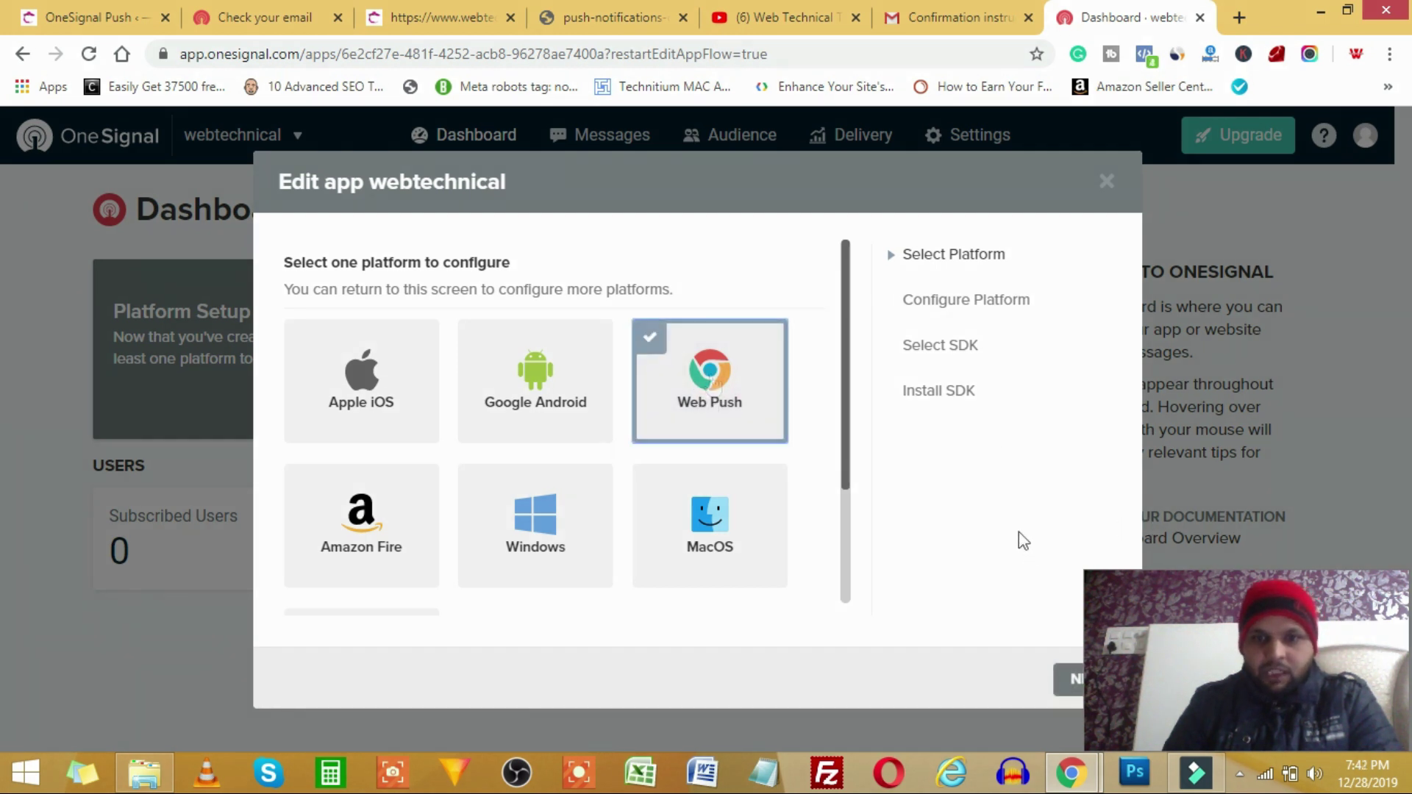
{"action": "left_click", "coordinate": [1070, 679]}
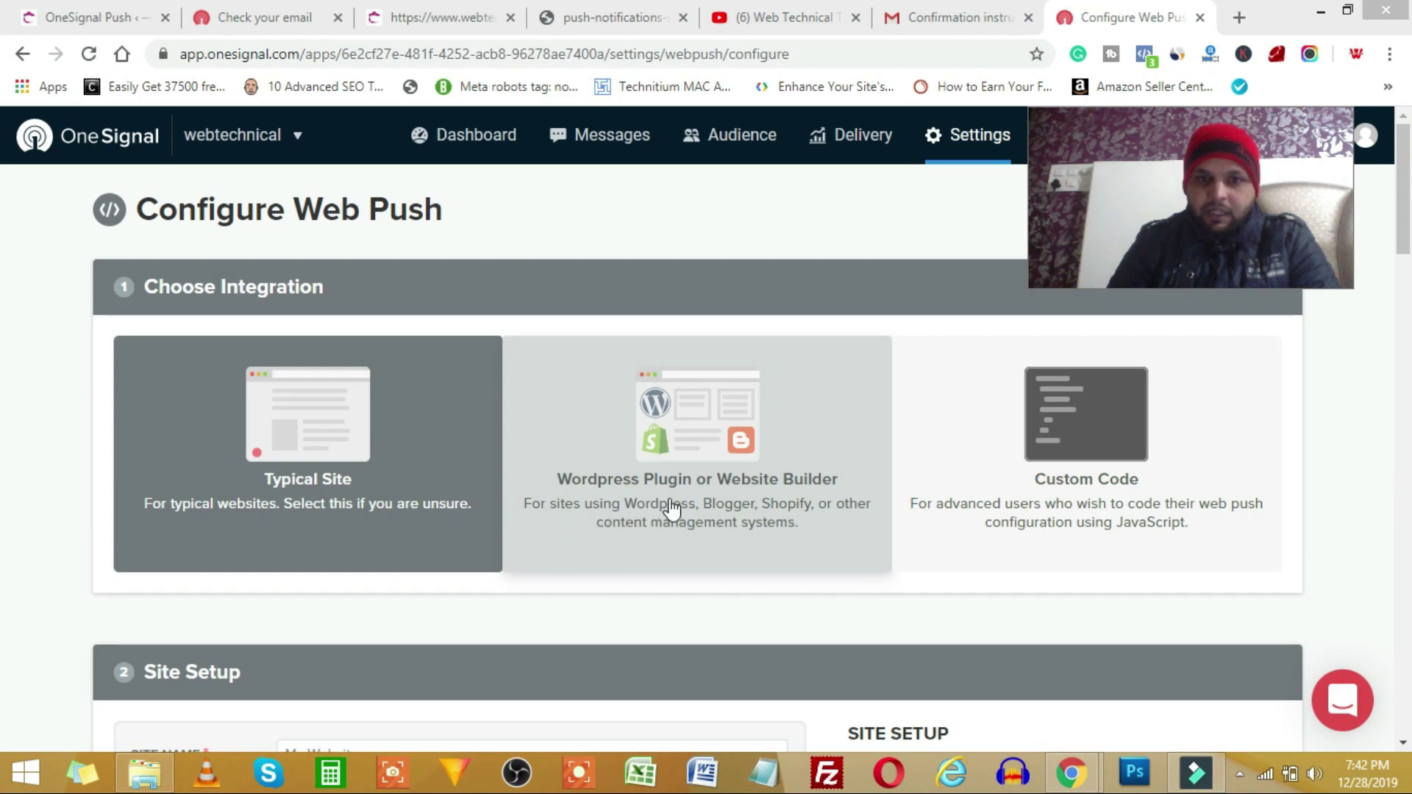
- Choose the WordPress integration and enter the site name 'webtechnicaltips'
{"action": "left_click", "coordinate": [715, 478]}
{"action": "scroll", "coordinate": [441, 541], "scroll_direction": "down", "scroll_amount": 3}
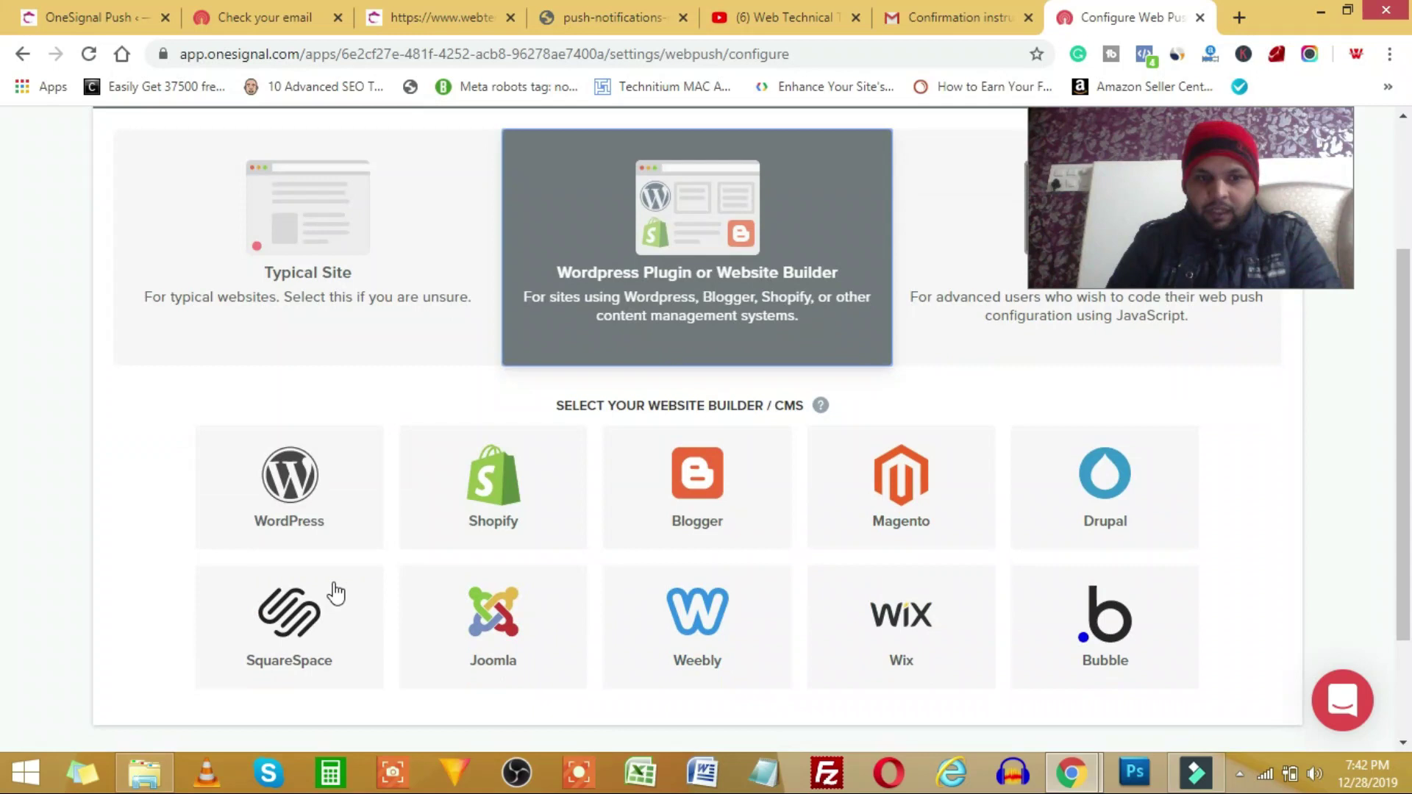
{"action": "left_click", "coordinate": [293, 493]}
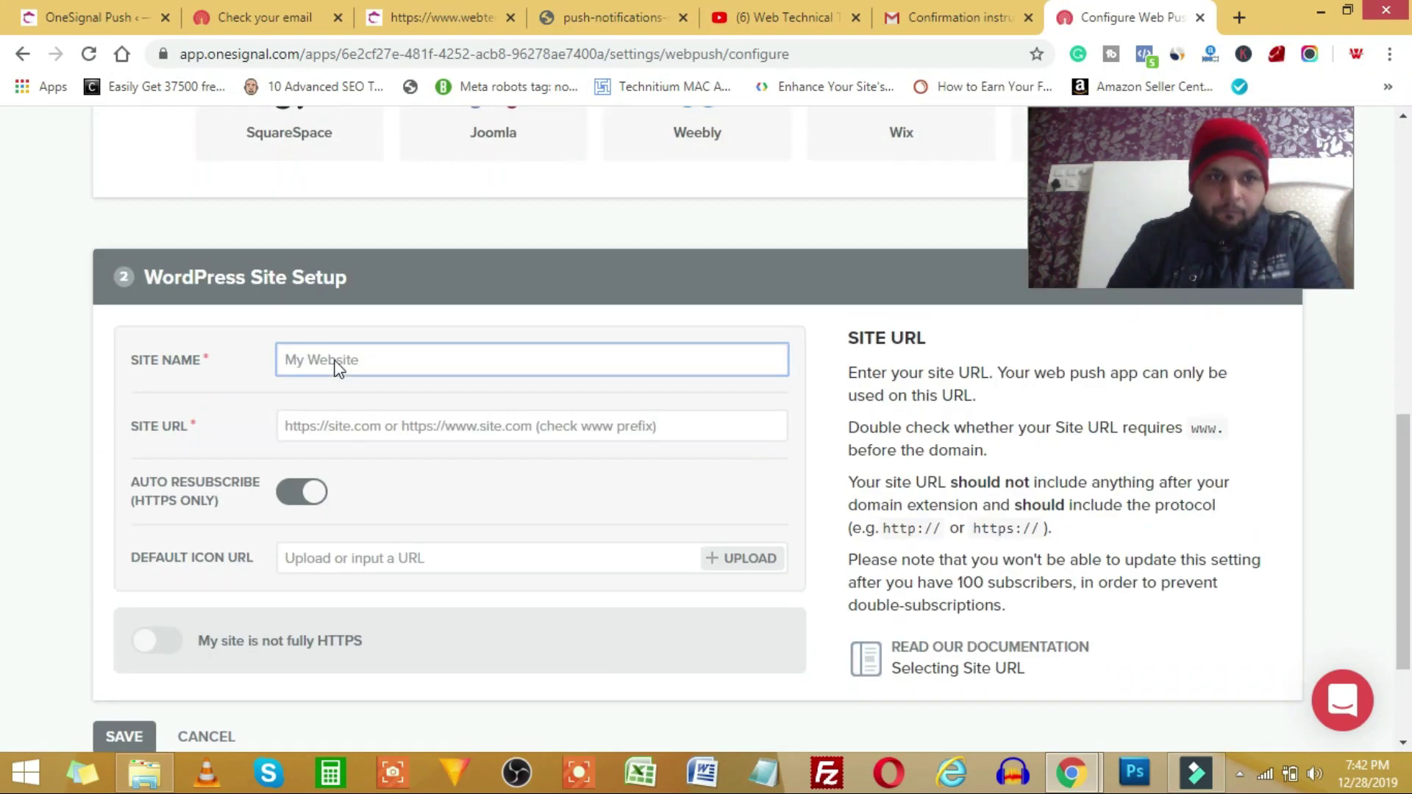
{"action": "left_click", "coordinate": [365, 376]}
{"action": "type", "text": "w"}
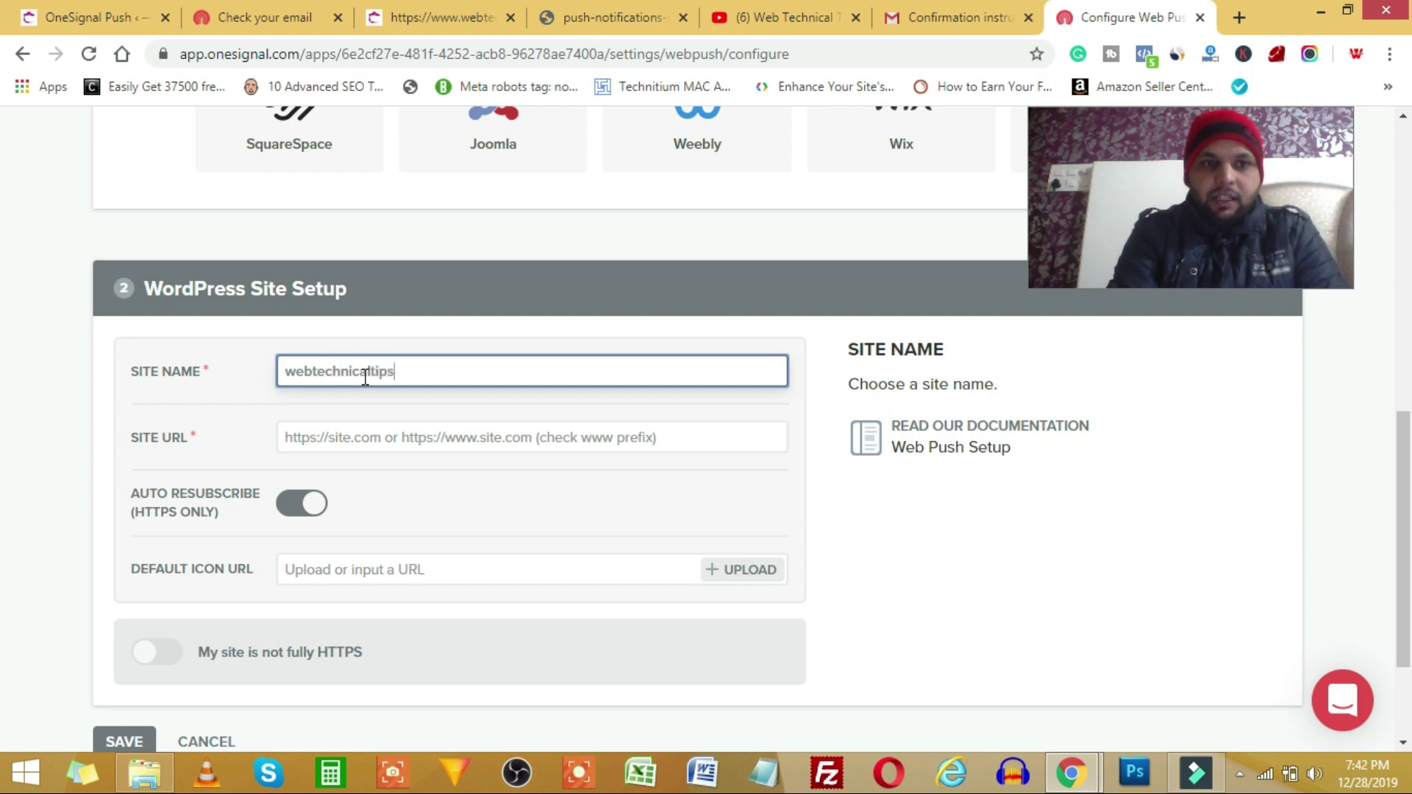
{"action": "type", "text": "ebtechnicaltips"}
{"action": "left_click", "coordinate": [344, 445]}
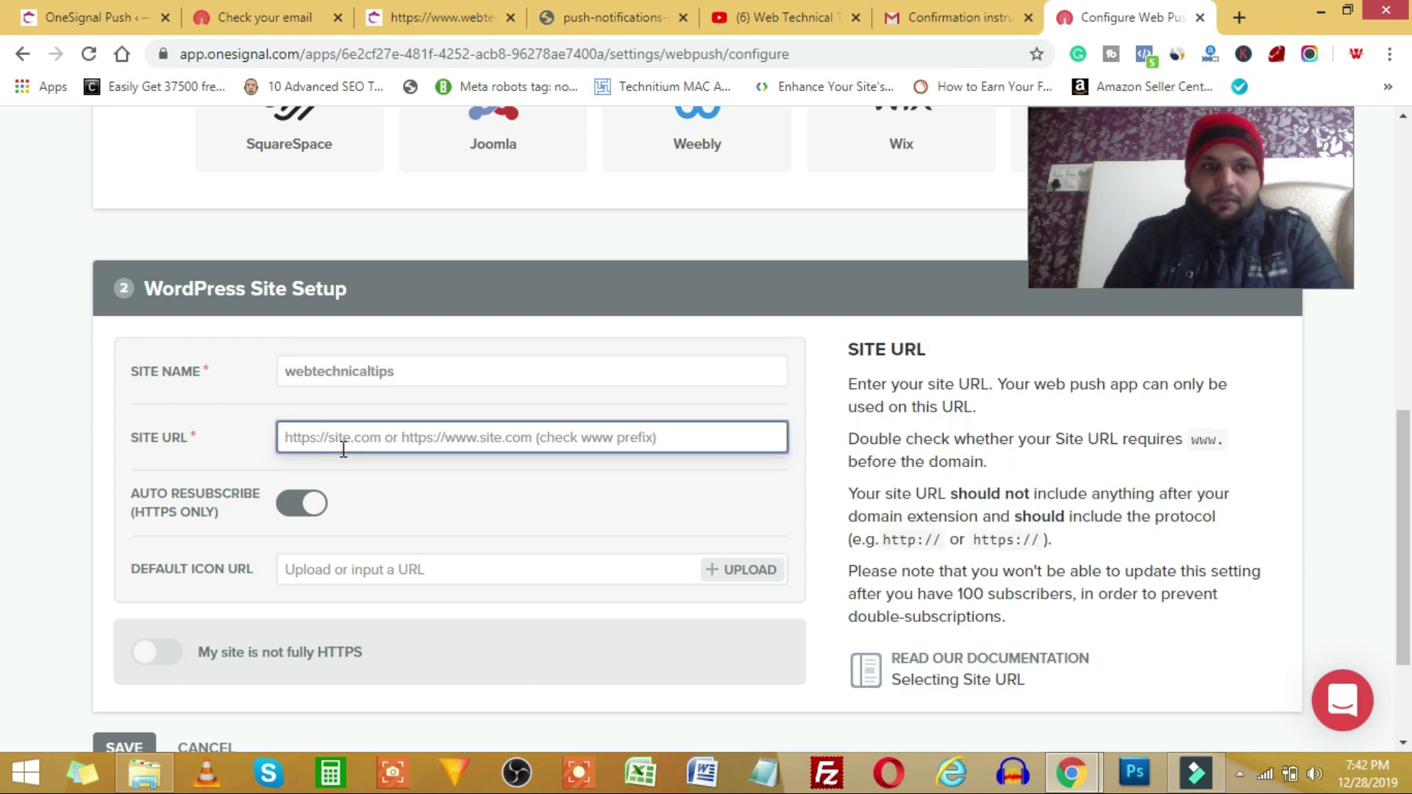
{"action": "left_click", "coordinate": [85, 17]}
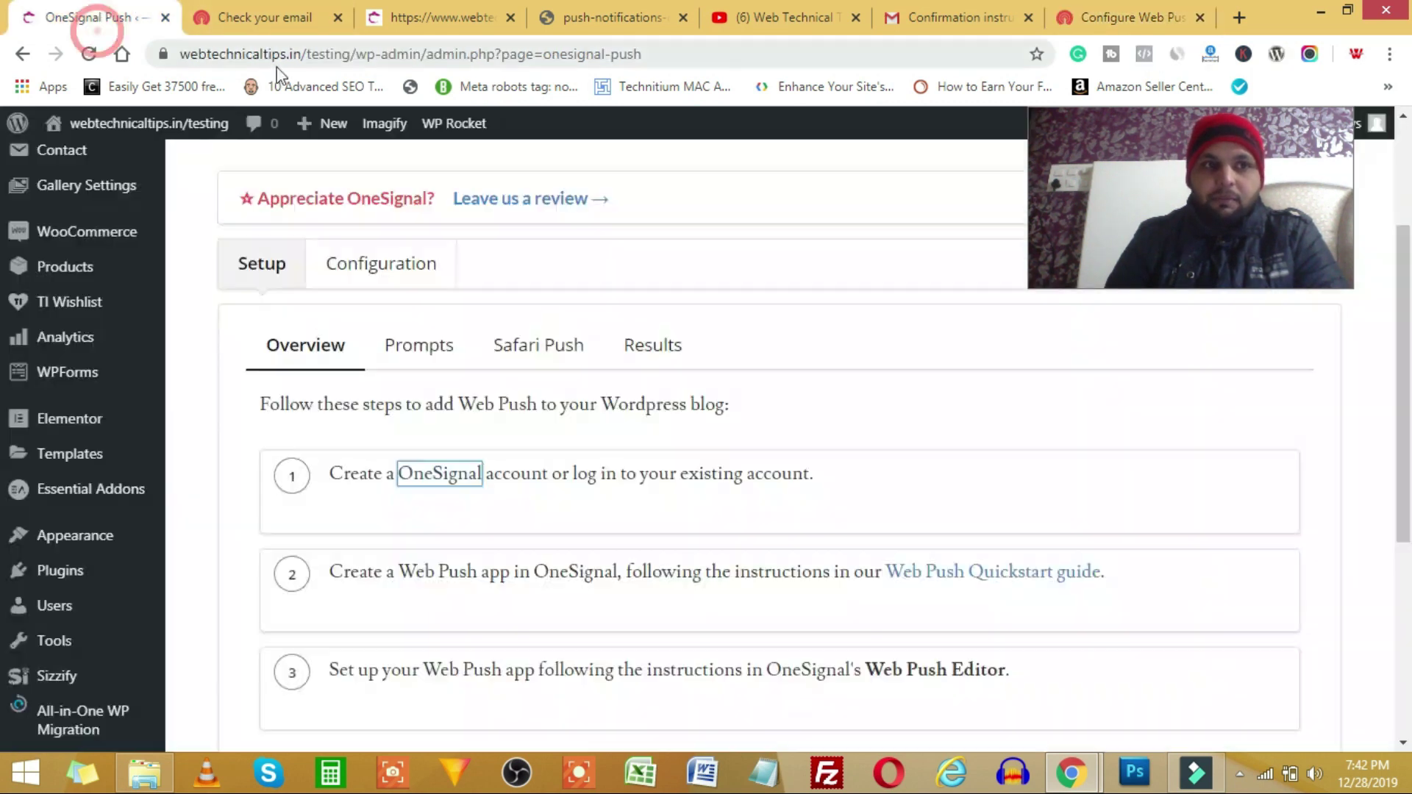
{"action": "left_click", "coordinate": [292, 61]}
{"action": "left_click", "coordinate": [1125, 17]}
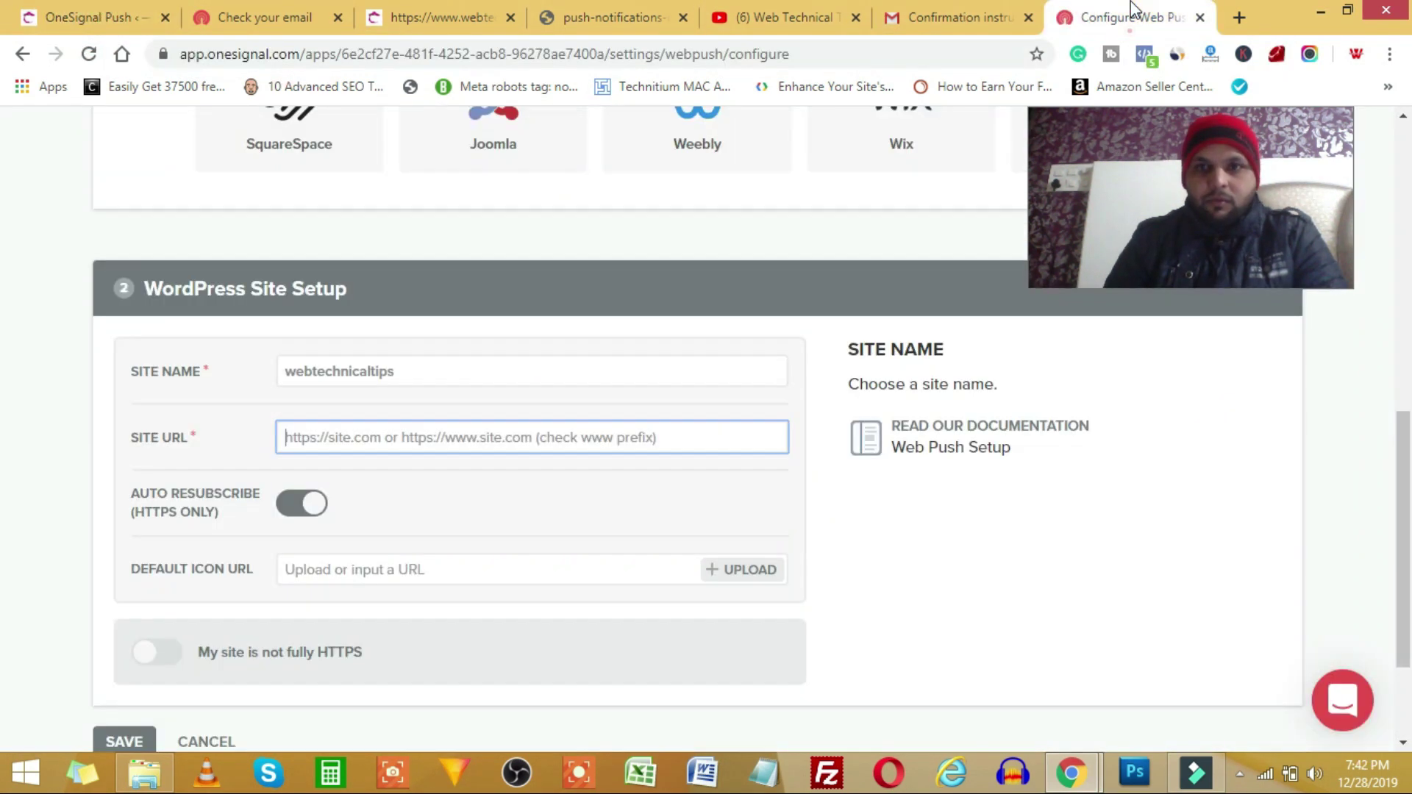
{"action": "left_click", "coordinate": [372, 445]}
{"action": "type", "text": "https://www.webtechnicaltips.in"}
{"action": "key", "text": "Tab"}
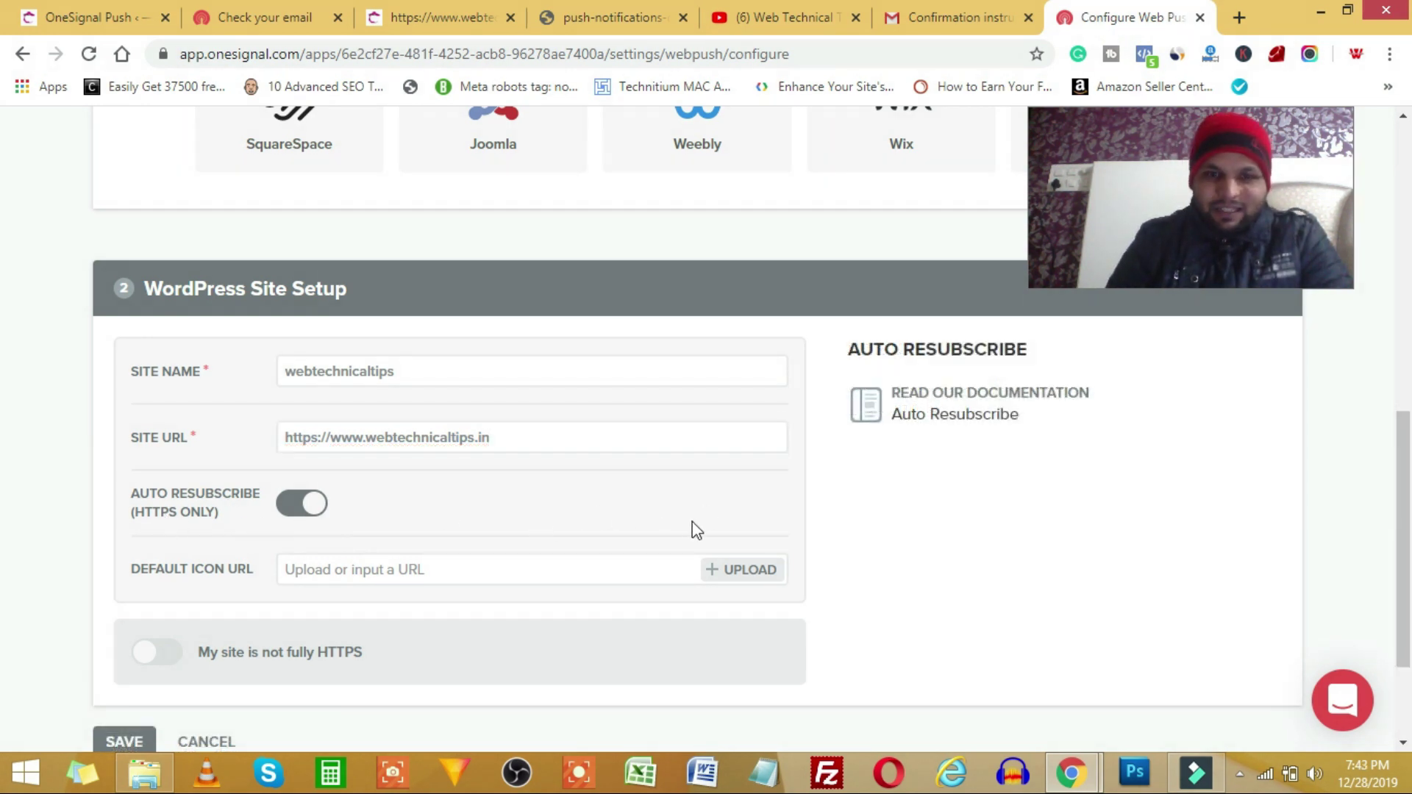
{"action": "scroll", "coordinate": [58, 499], "scroll_direction": "down", "scroll_amount": 1}
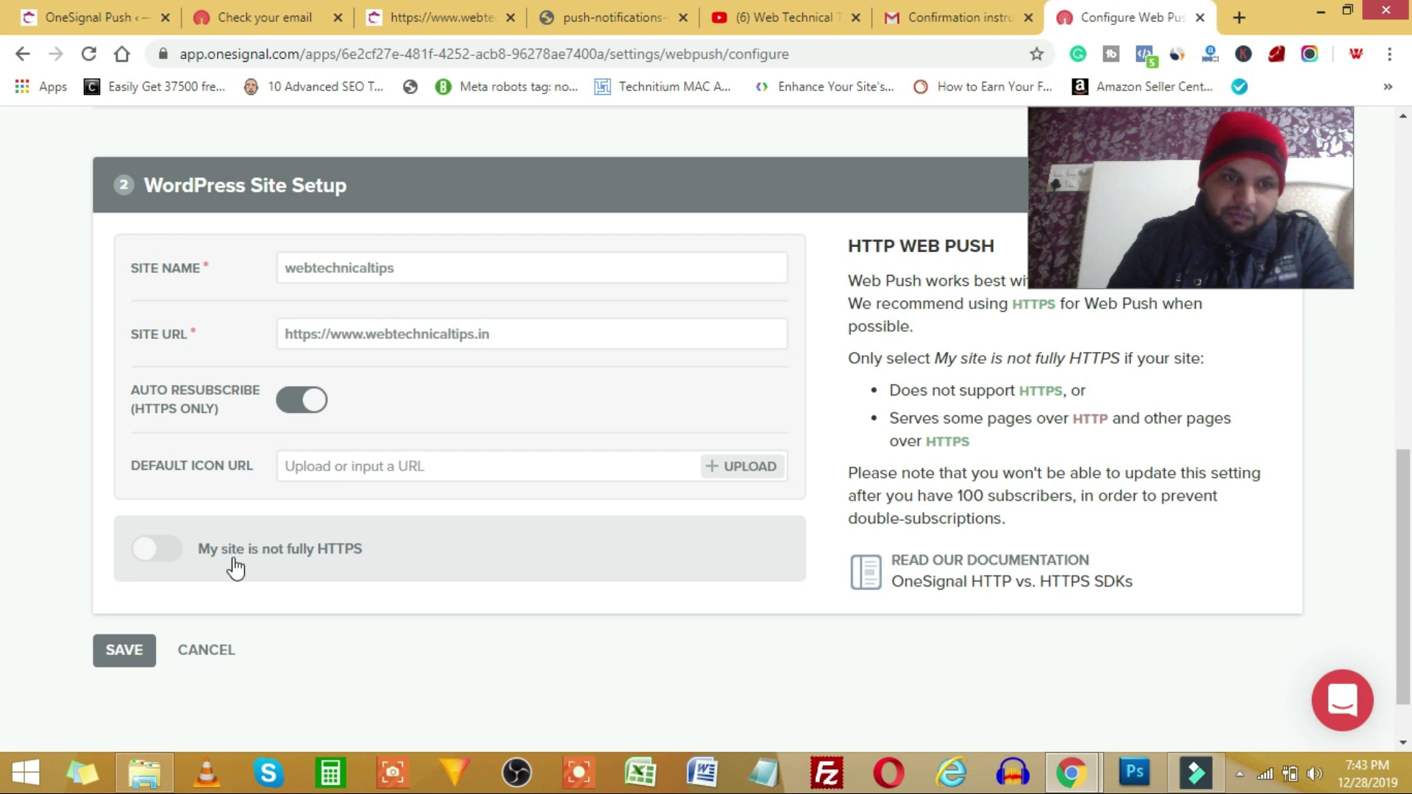
{"action": "left_click", "coordinate": [119, 10]}
{"action": "left_click", "coordinate": [1072, 22]}
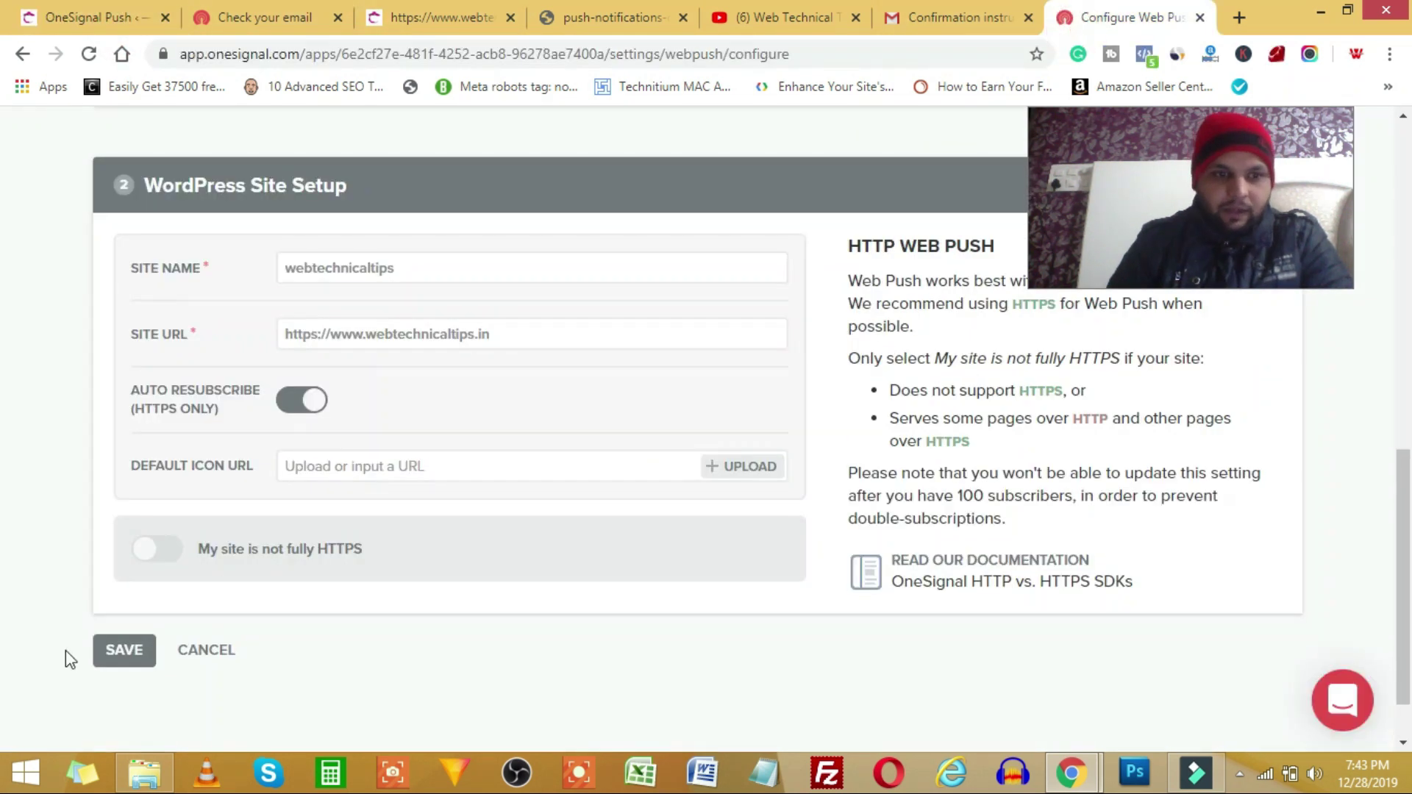
{"action": "left_click", "coordinate": [119, 651]}
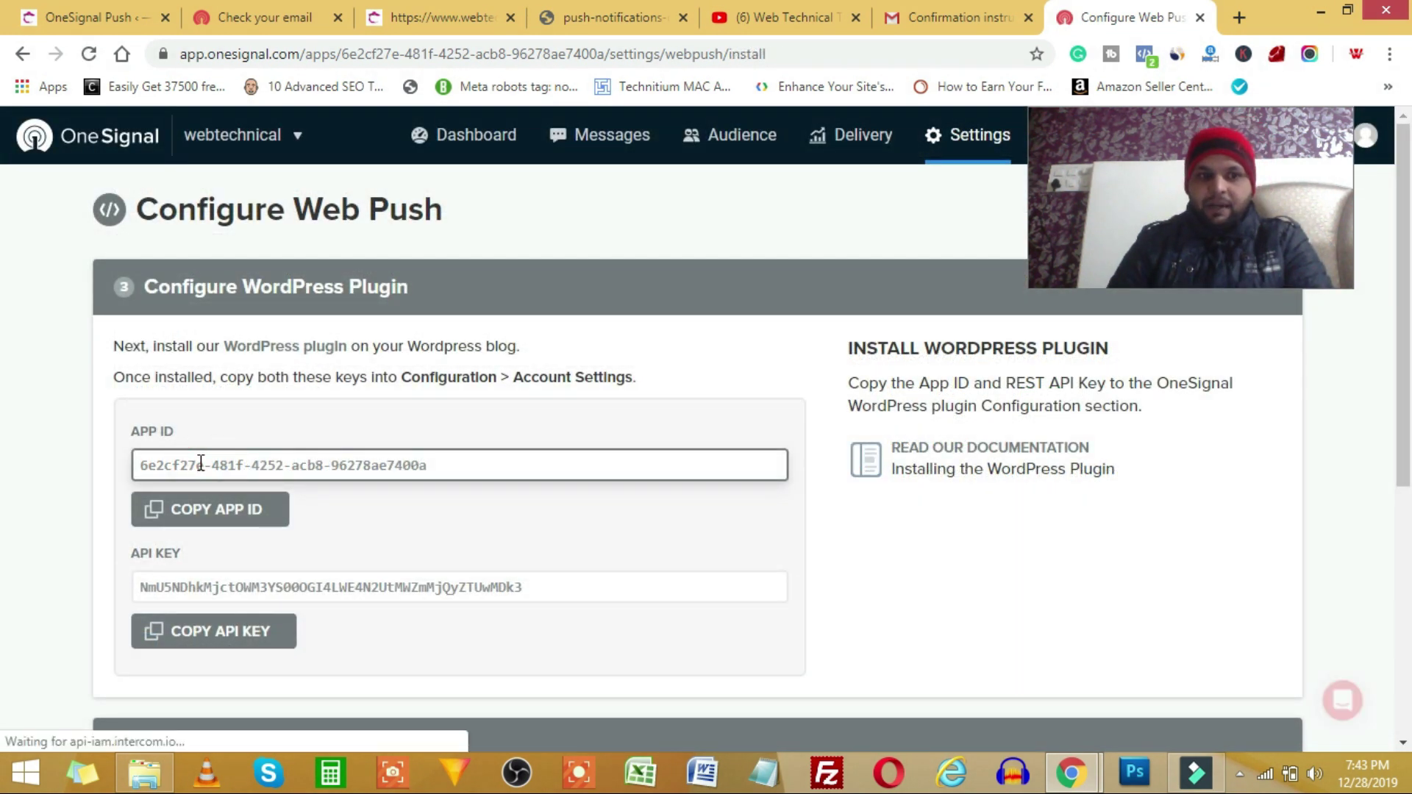
- Copy the OneSignal App ID into the WordPress plugin's Configuration App ID field
{"action": "scroll", "coordinate": [241, 598], "scroll_direction": "down", "scroll_amount": 3}
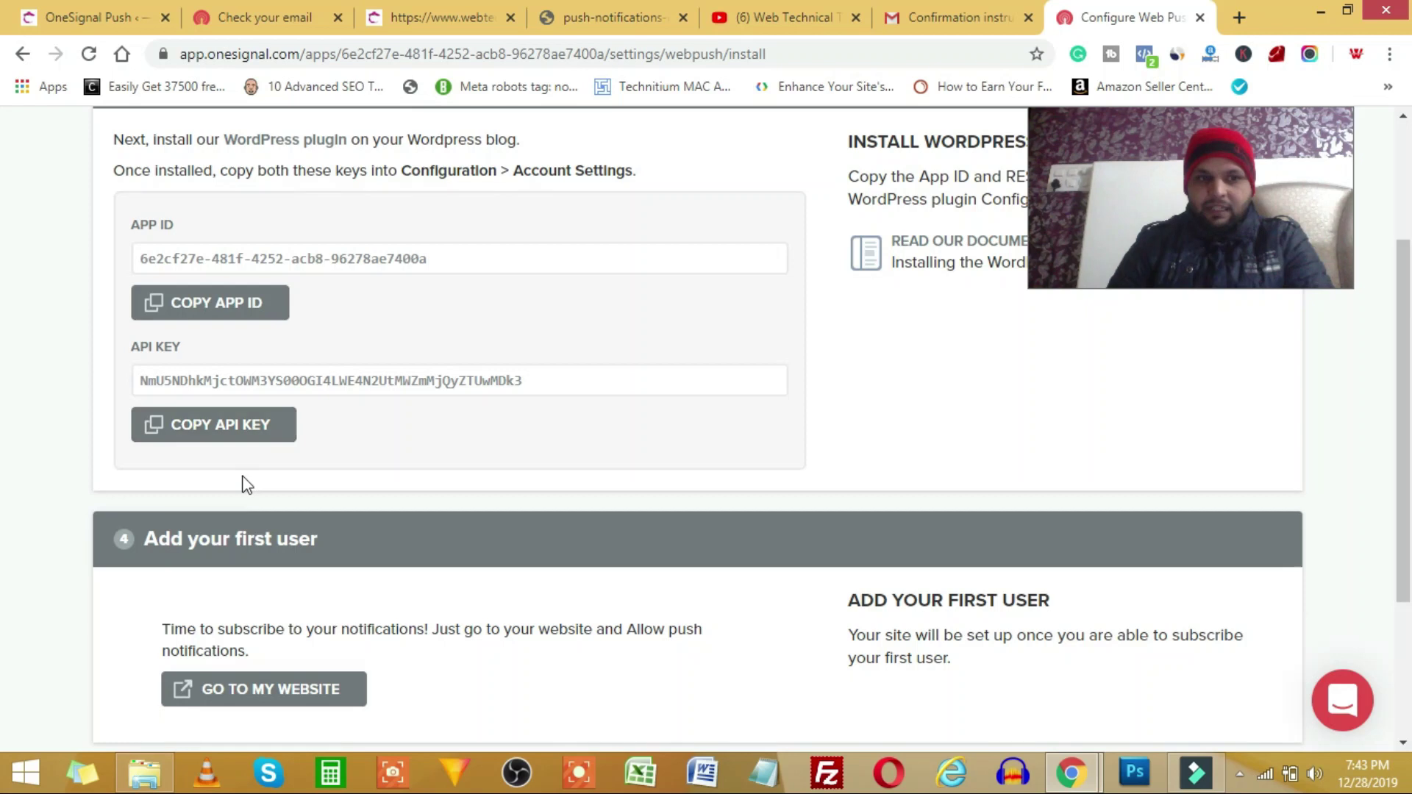
{"action": "scroll", "coordinate": [242, 501], "scroll_direction": "up", "scroll_amount": 3}
{"action": "left_click_drag", "start_coordinate": [456, 466], "coordinate": [119, 461]}
{"action": "key", "text": "ctrl+c"}
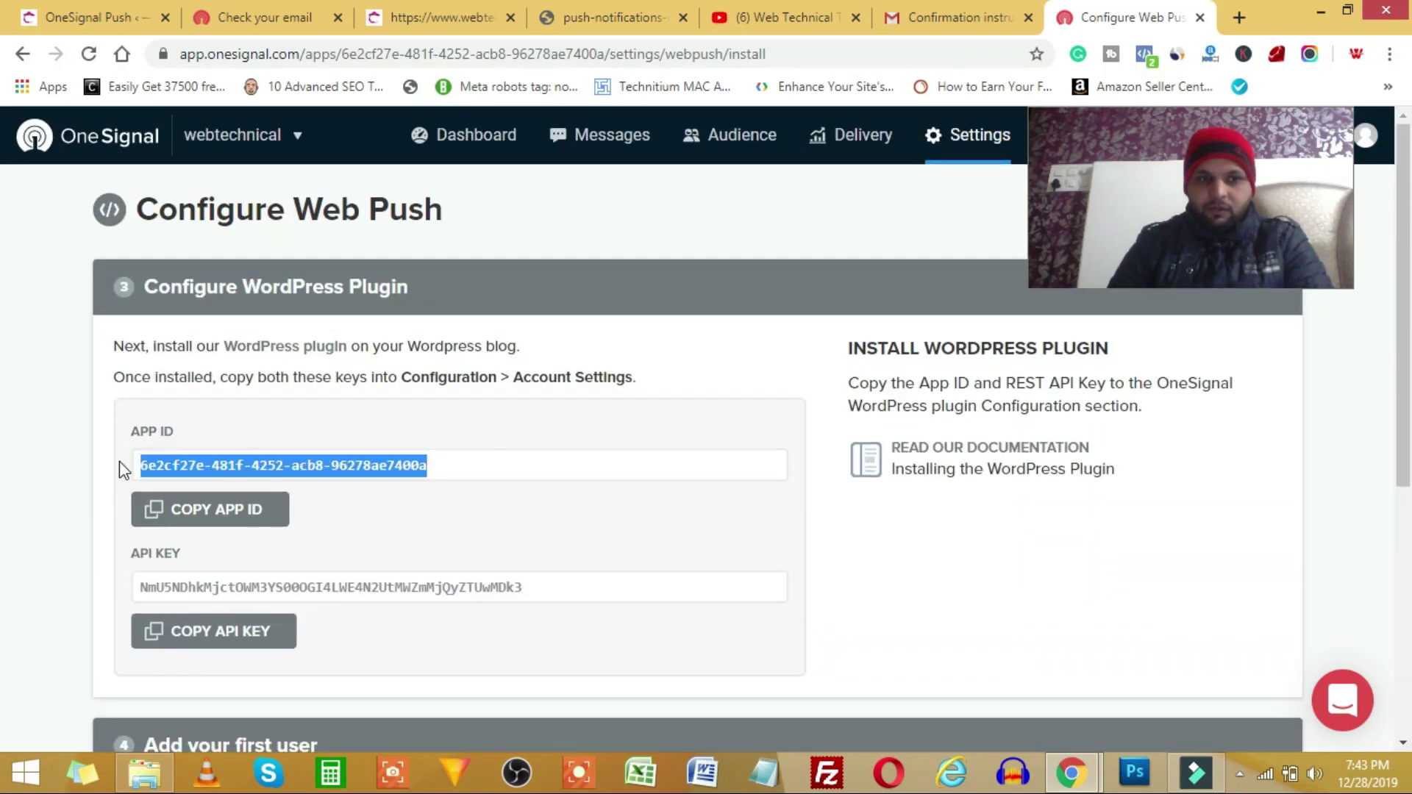
{"action": "left_click", "coordinate": [150, 5]}
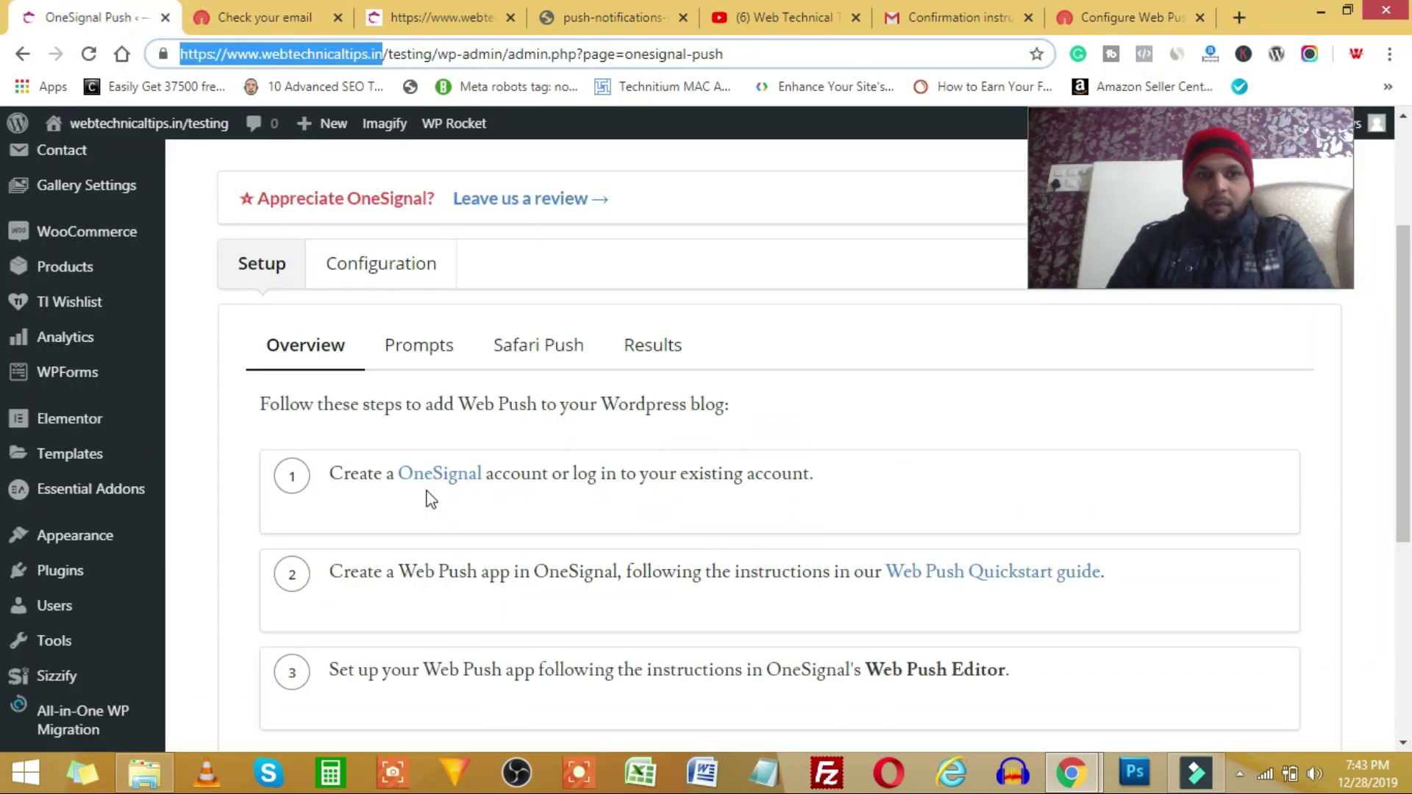
{"action": "left_click", "coordinate": [392, 262]}
{"action": "left_click", "coordinate": [360, 505]}
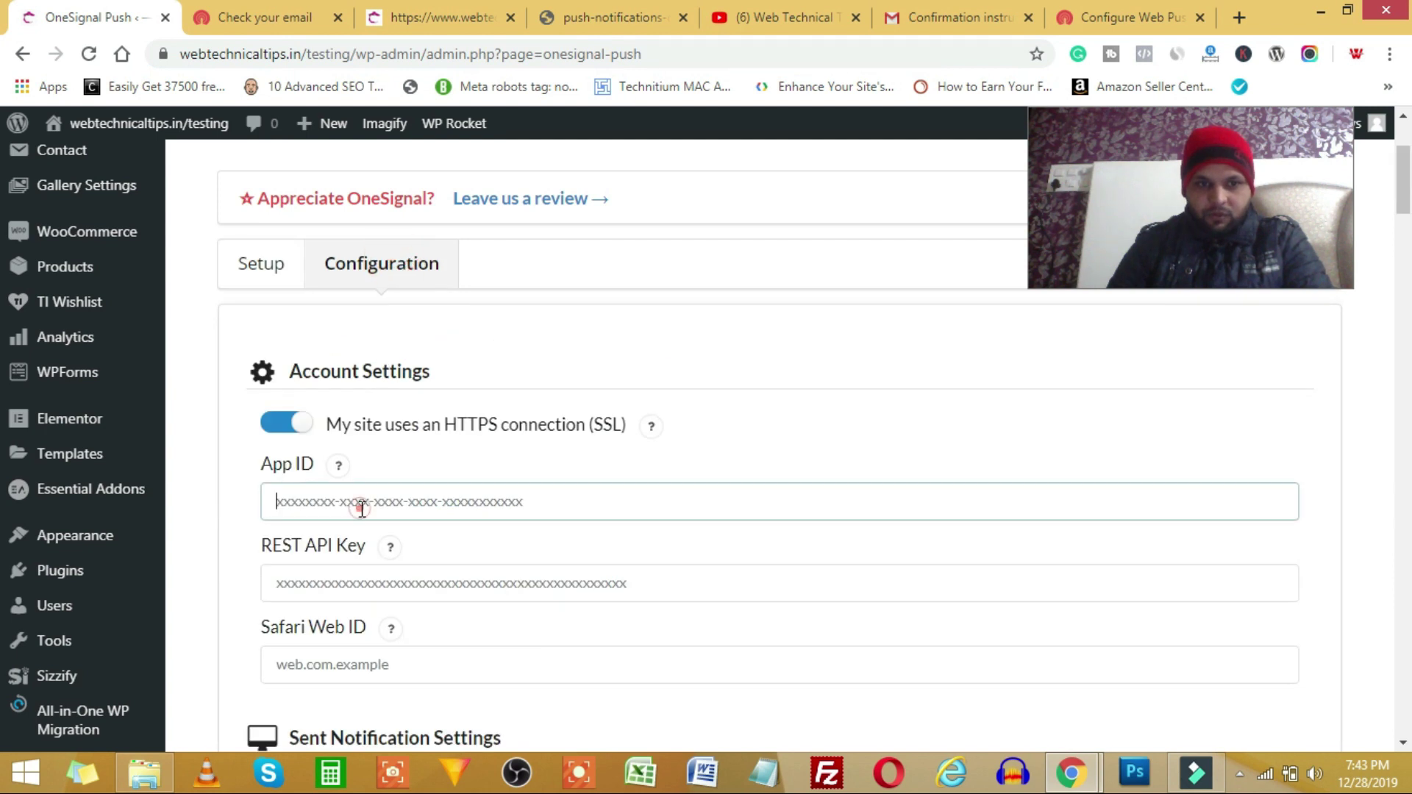
{"action": "key", "text": "ctrl+v"}
- Copy the OneSignal API key into the plugin's REST API Key field
{"action": "left_click", "coordinate": [1133, 17]}
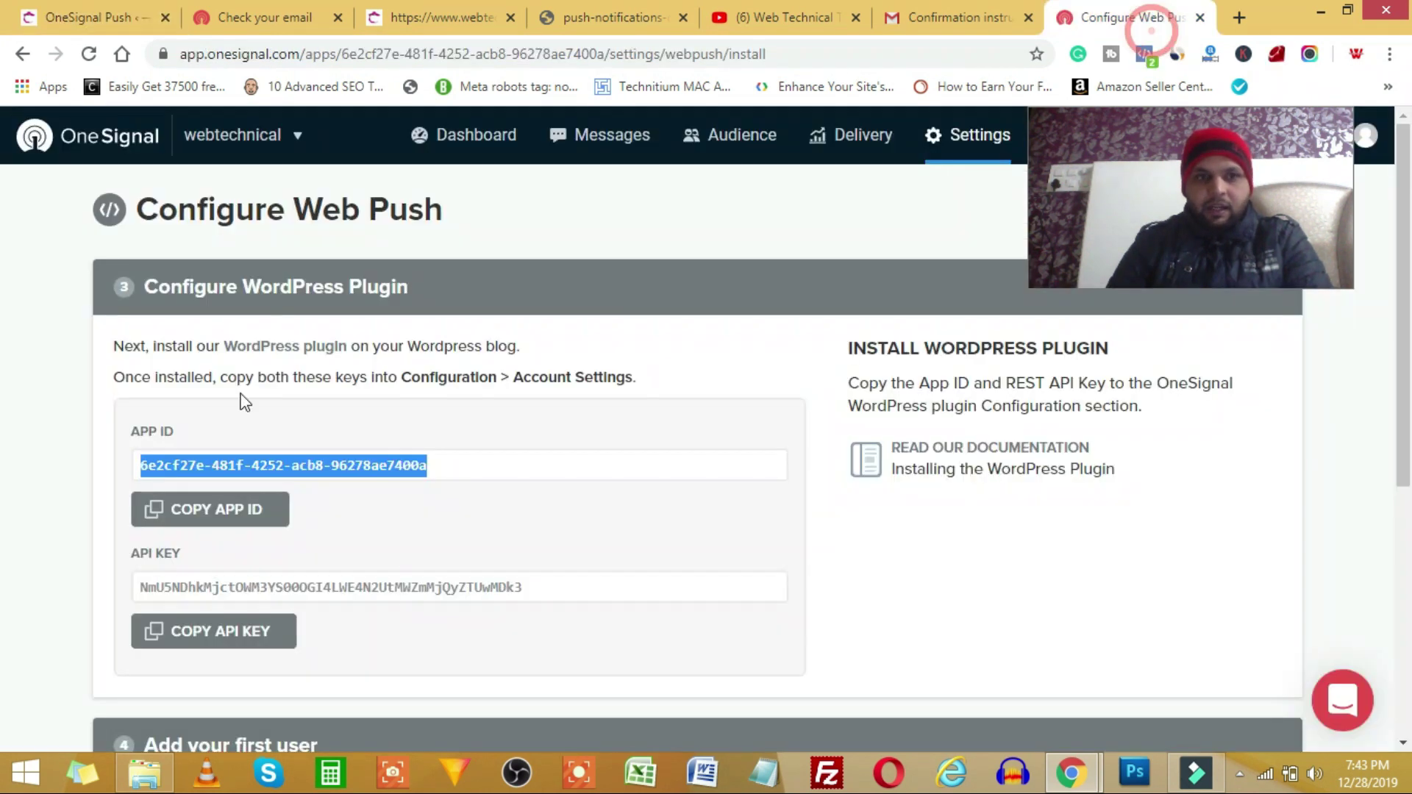
{"action": "left_click", "coordinate": [259, 588]}
{"action": "left_click_drag", "start_coordinate": [567, 587], "coordinate": [136, 600]}
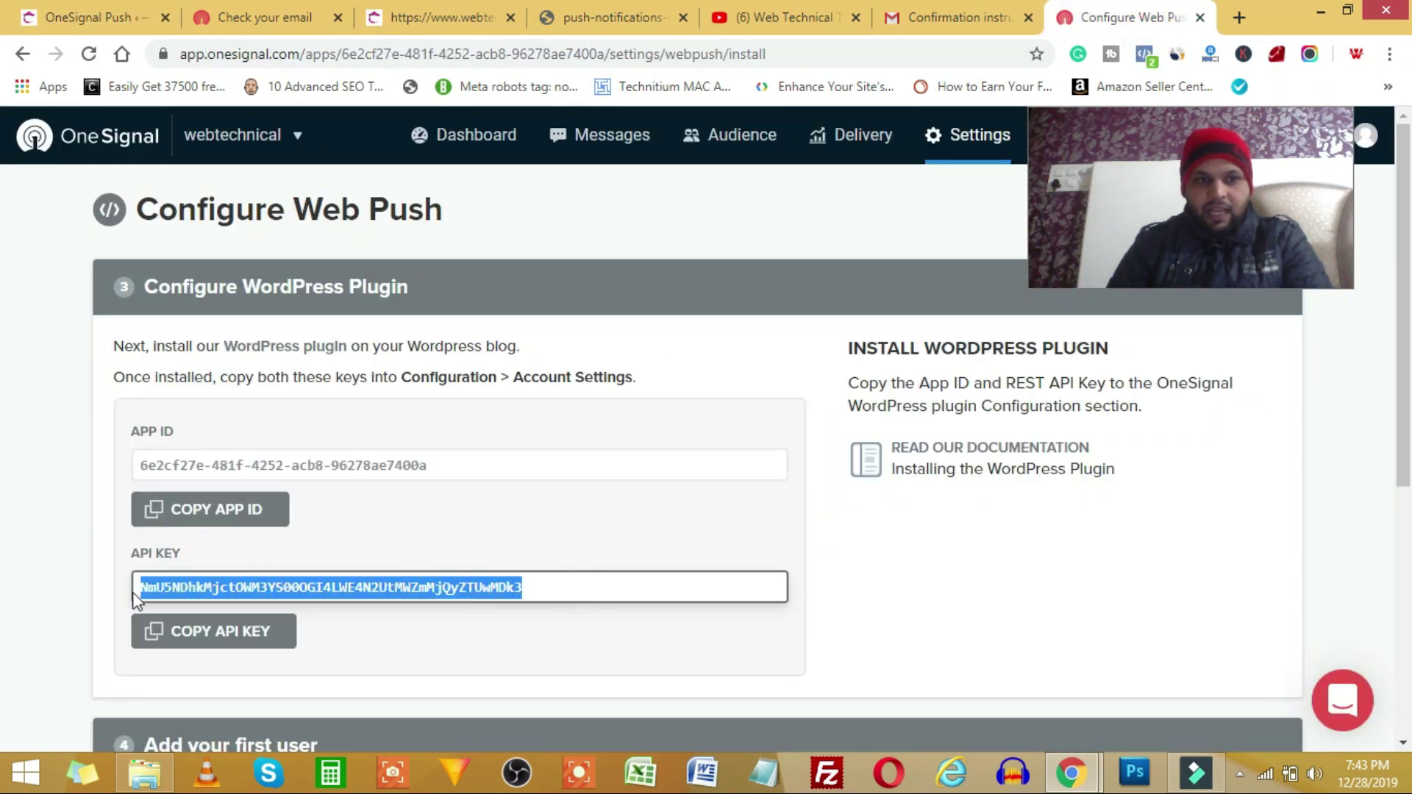
{"action": "key", "text": "ctrl+c"}
{"action": "left_click", "coordinate": [74, 17]}
{"action": "left_click", "coordinate": [384, 573]}
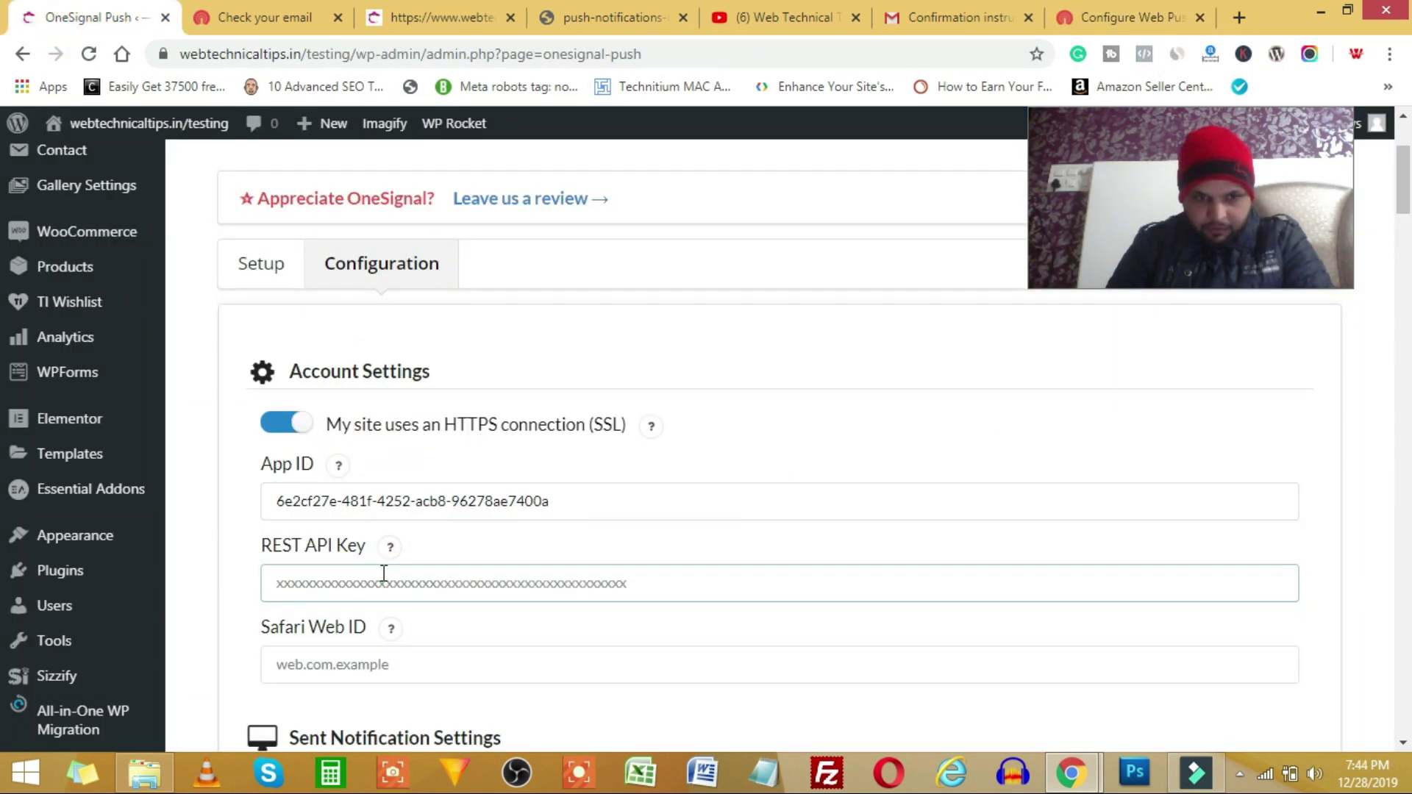
{"action": "key", "text": "ctrl+v"}
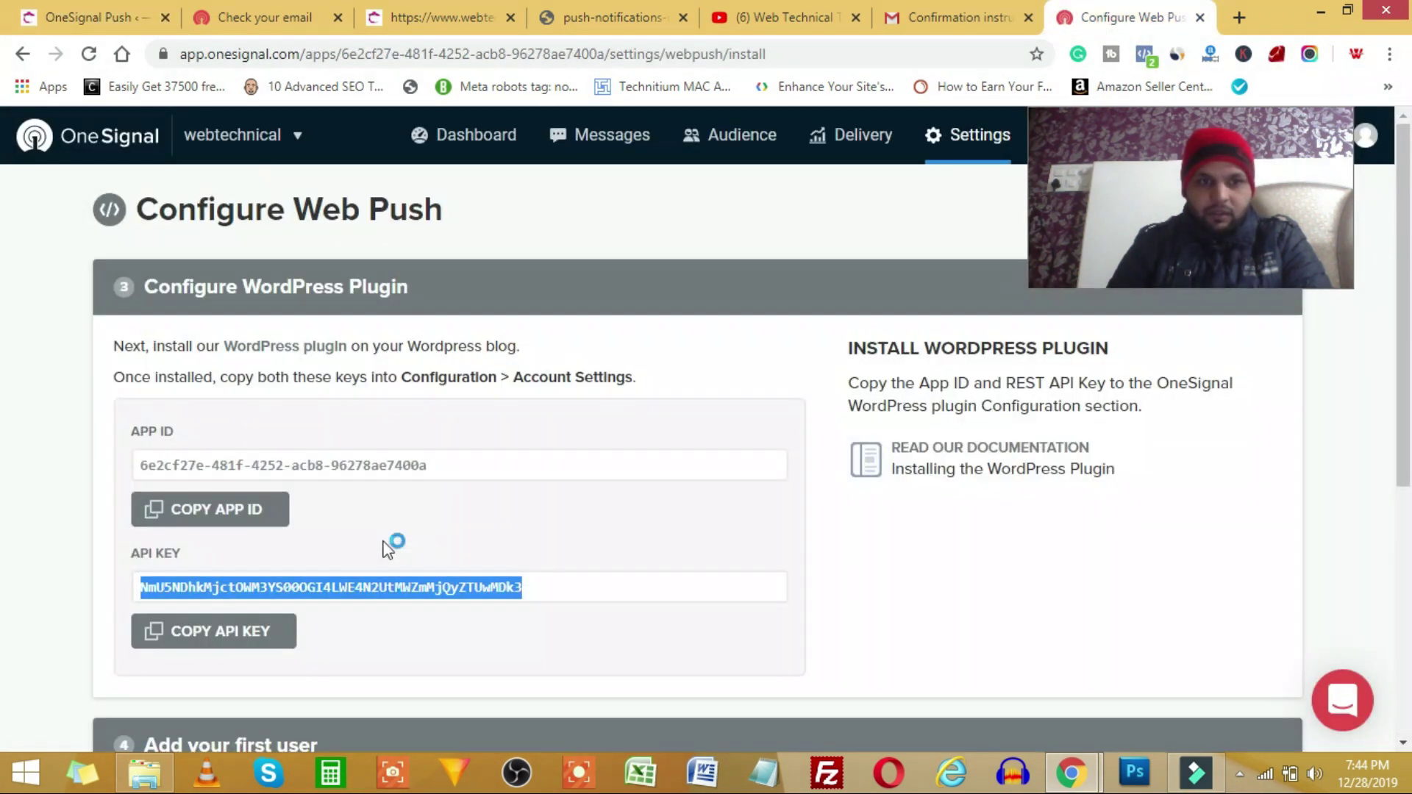
- Finish the web push setup and open the Apple Safari platform configuration
{"action": "scroll", "coordinate": [387, 548], "scroll_direction": "down", "scroll_amount": 6}
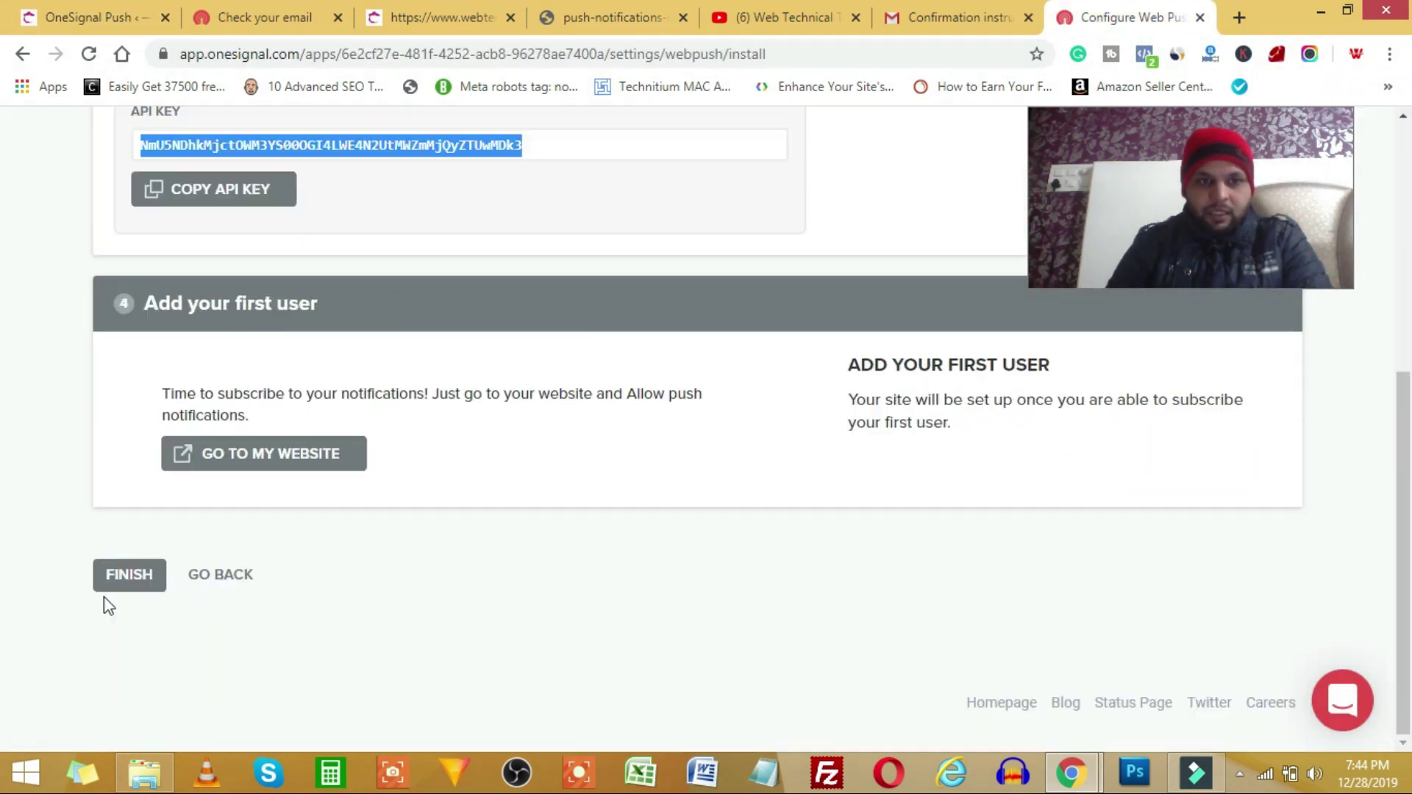
{"action": "left_click", "coordinate": [121, 575]}
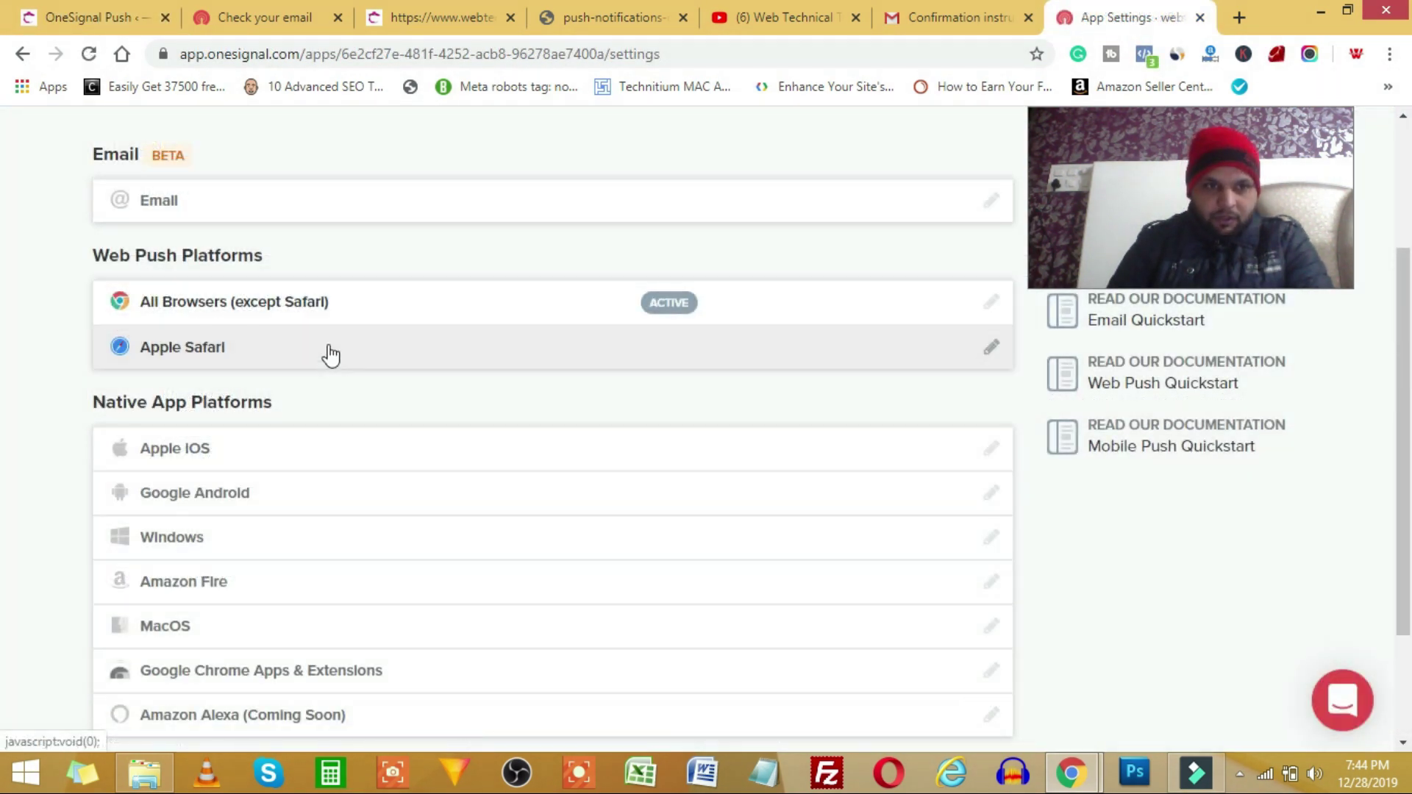
{"action": "left_click", "coordinate": [333, 353]}
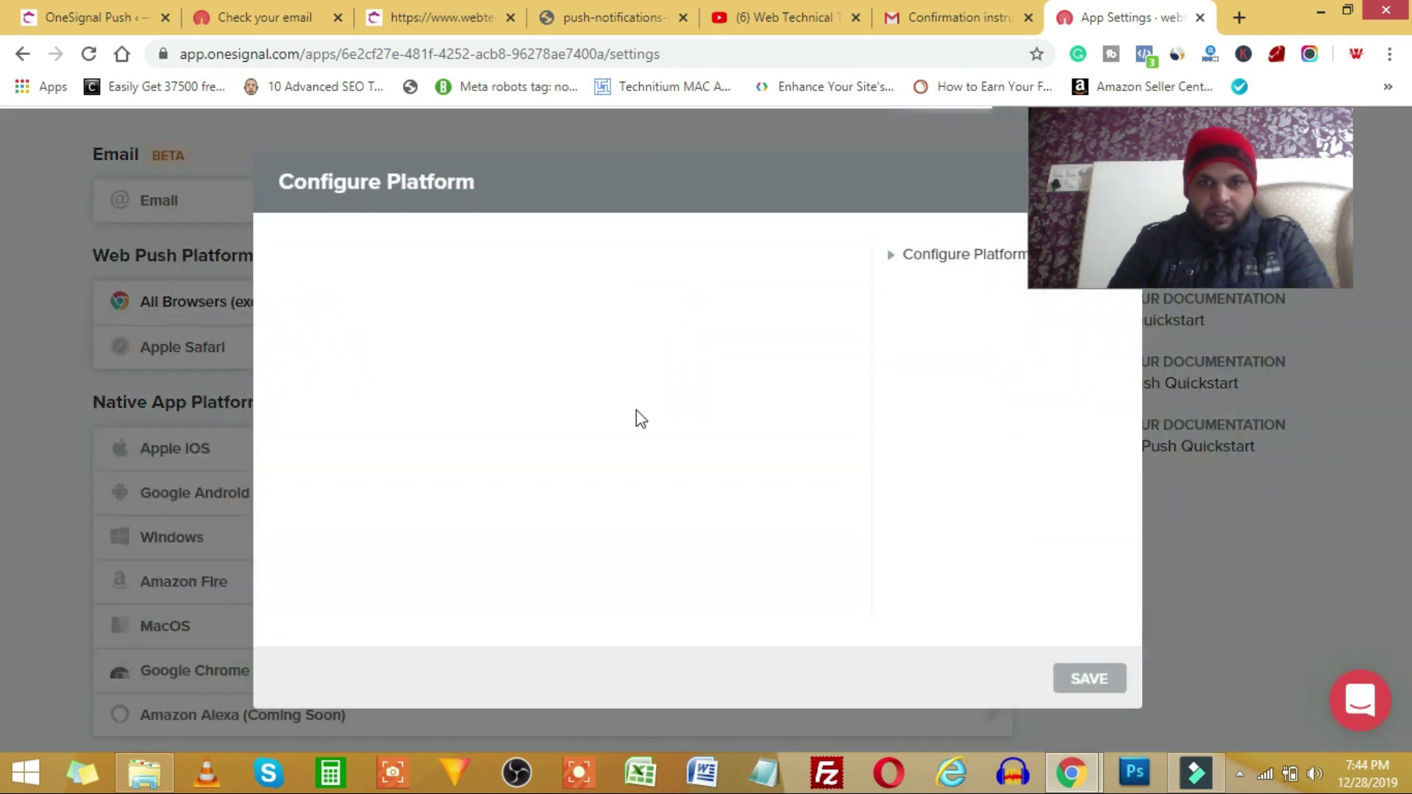
{"action": "left_click", "coordinate": [834, 621]}
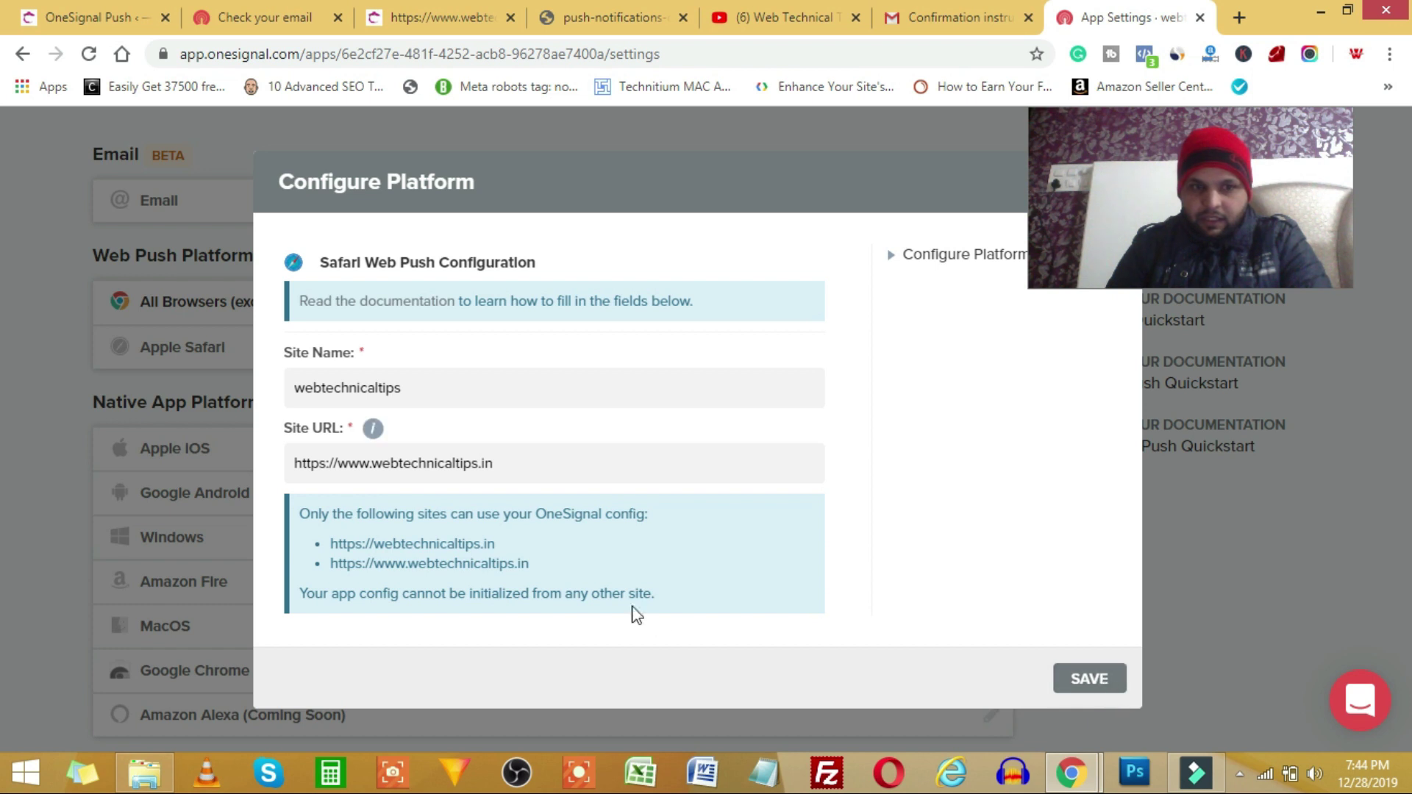
- Save the Apple Safari platform, then copy its Web ID into WordPress's Safari Web ID field
{"action": "scroll", "coordinate": [602, 561], "scroll_direction": "down", "scroll_amount": 3}
{"action": "left_click", "coordinate": [1086, 678]}
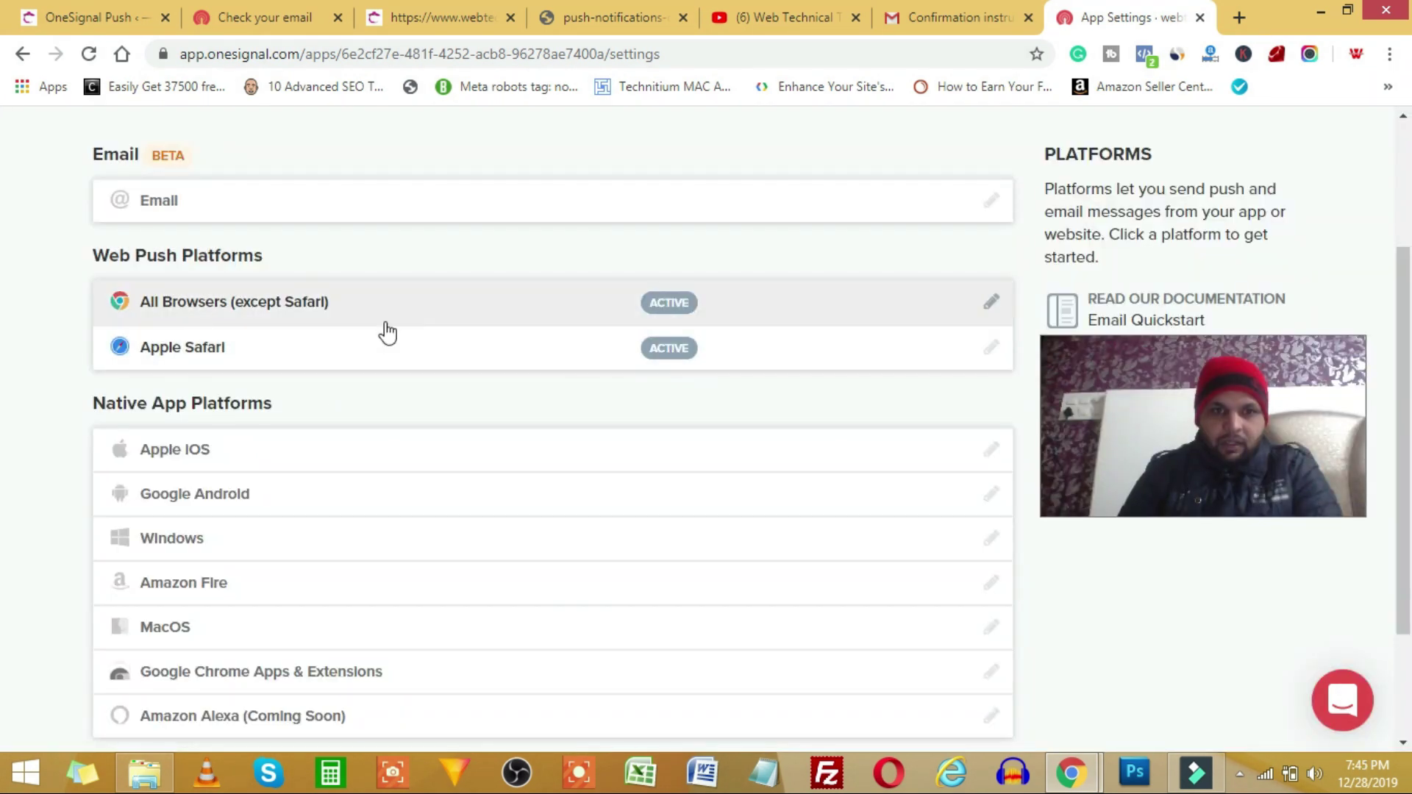
{"action": "left_click", "coordinate": [990, 351]}
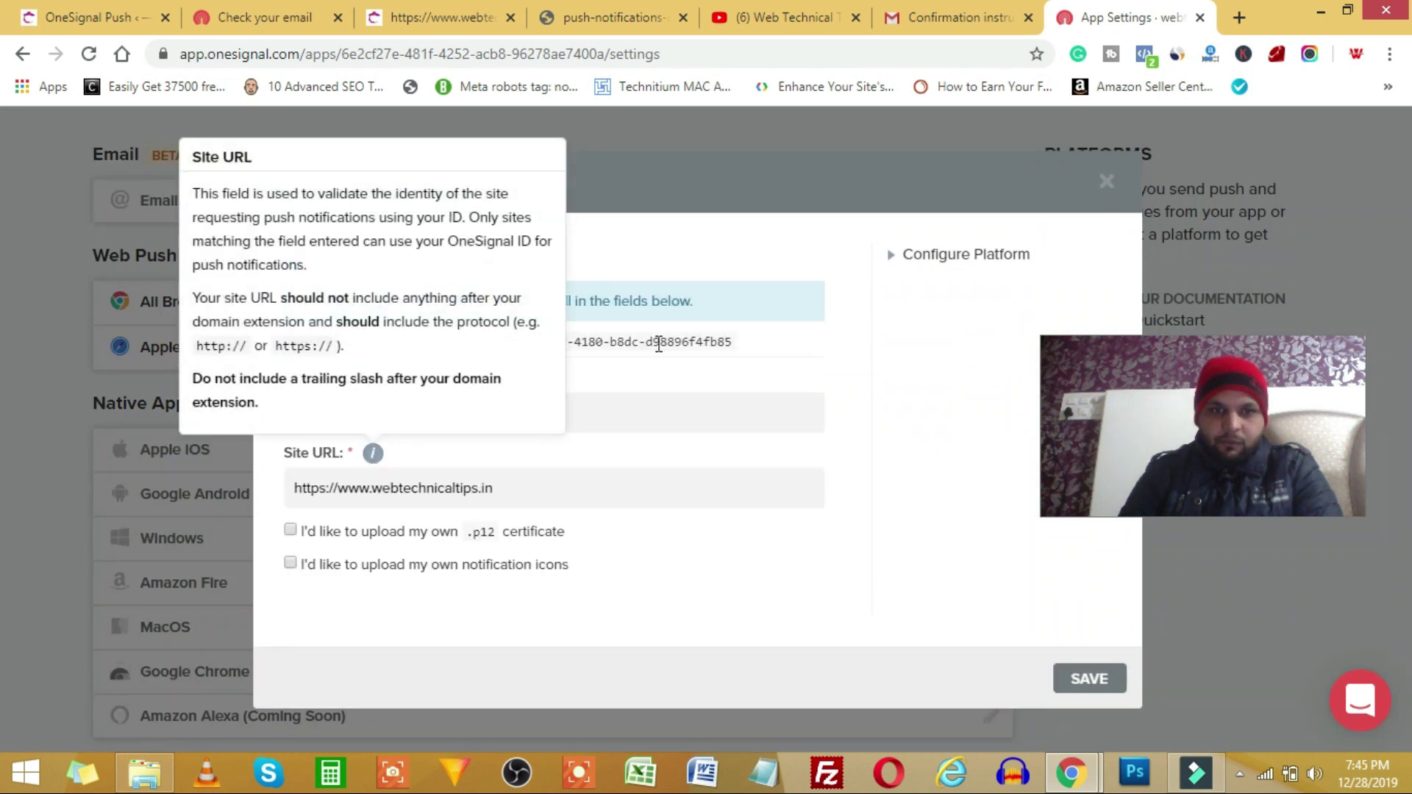
{"action": "left_click_drag", "start_coordinate": [339, 342], "coordinate": [349, 346]}
{"action": "left_click", "coordinate": [736, 344]}
{"action": "left_click", "coordinate": [356, 351]}
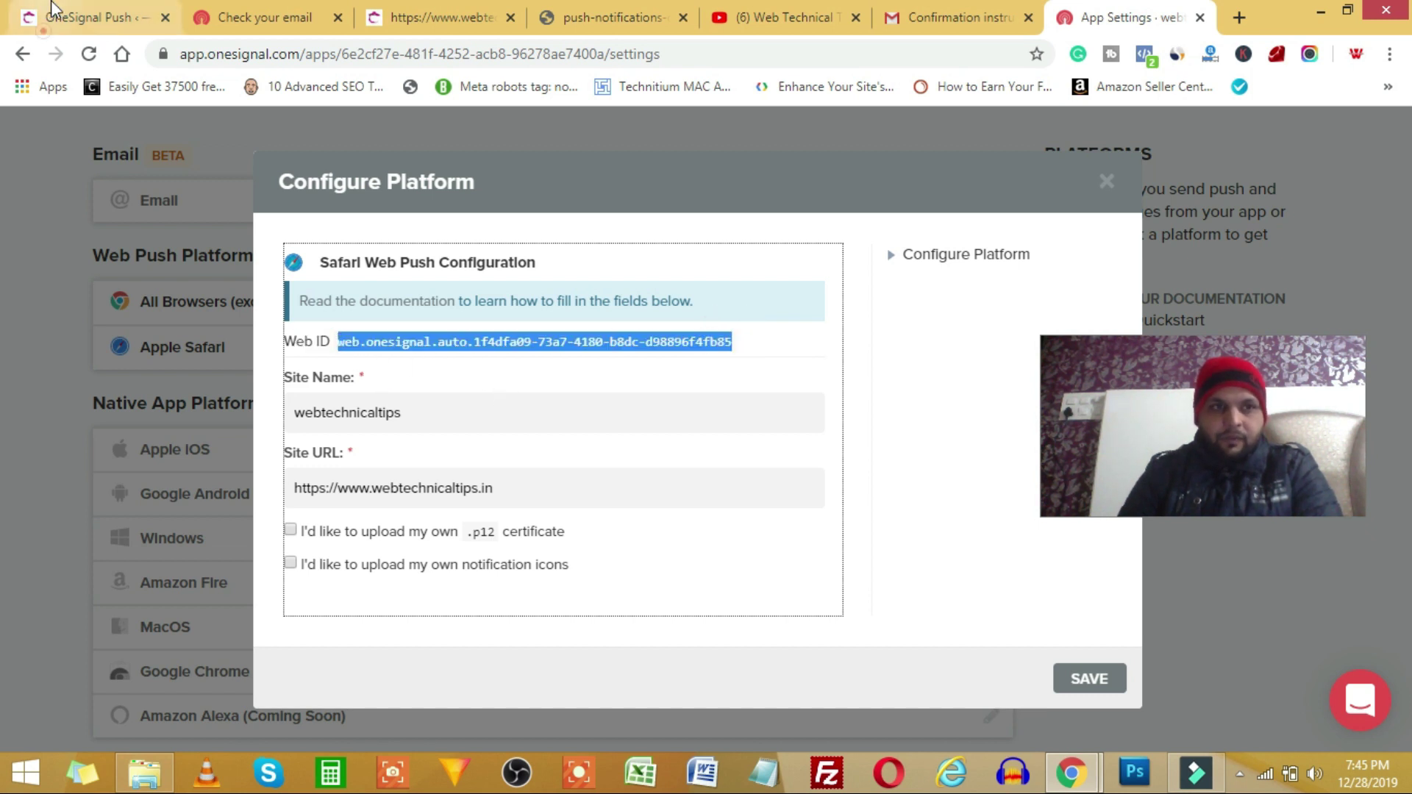
{"action": "left_click", "coordinate": [89, 17]}
{"action": "left_click", "coordinate": [370, 664]}
- Paste the Safari Web ID and review the HTTPS and automatic-notification settings down the page
{"action": "type", "text": "web.onesignal.auto.1f4dfa09-73a7-4180-b8dc-d98896f4fb85"}
{"action": "scroll", "coordinate": [731, 514], "scroll_direction": "down", "scroll_amount": 7}
{"action": "scroll", "coordinate": [378, 470], "scroll_direction": "down", "scroll_amount": 5}
{"action": "scroll", "coordinate": [584, 454], "scroll_direction": "down", "scroll_amount": 12}
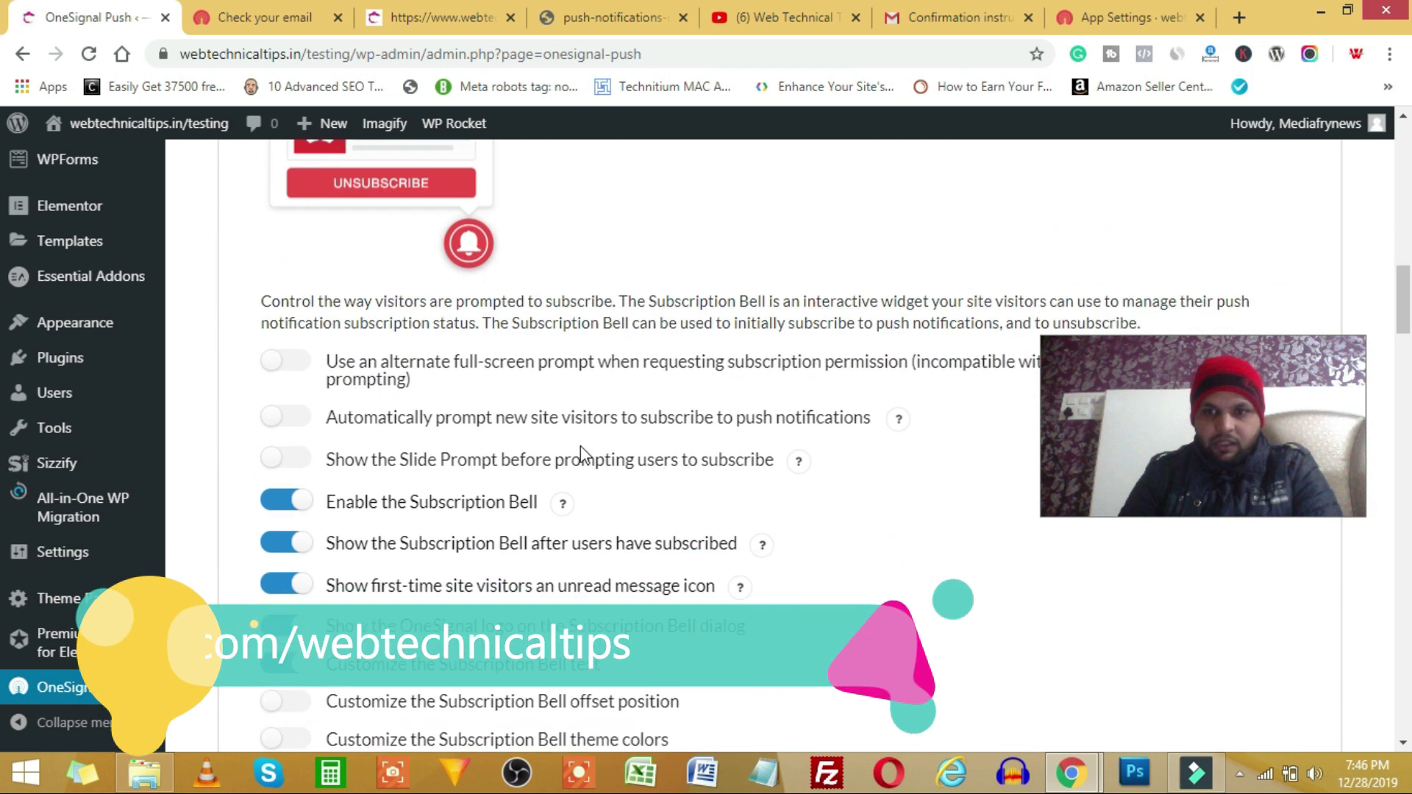
{"action": "scroll", "coordinate": [582, 456], "scroll_direction": "down", "scroll_amount": 10}
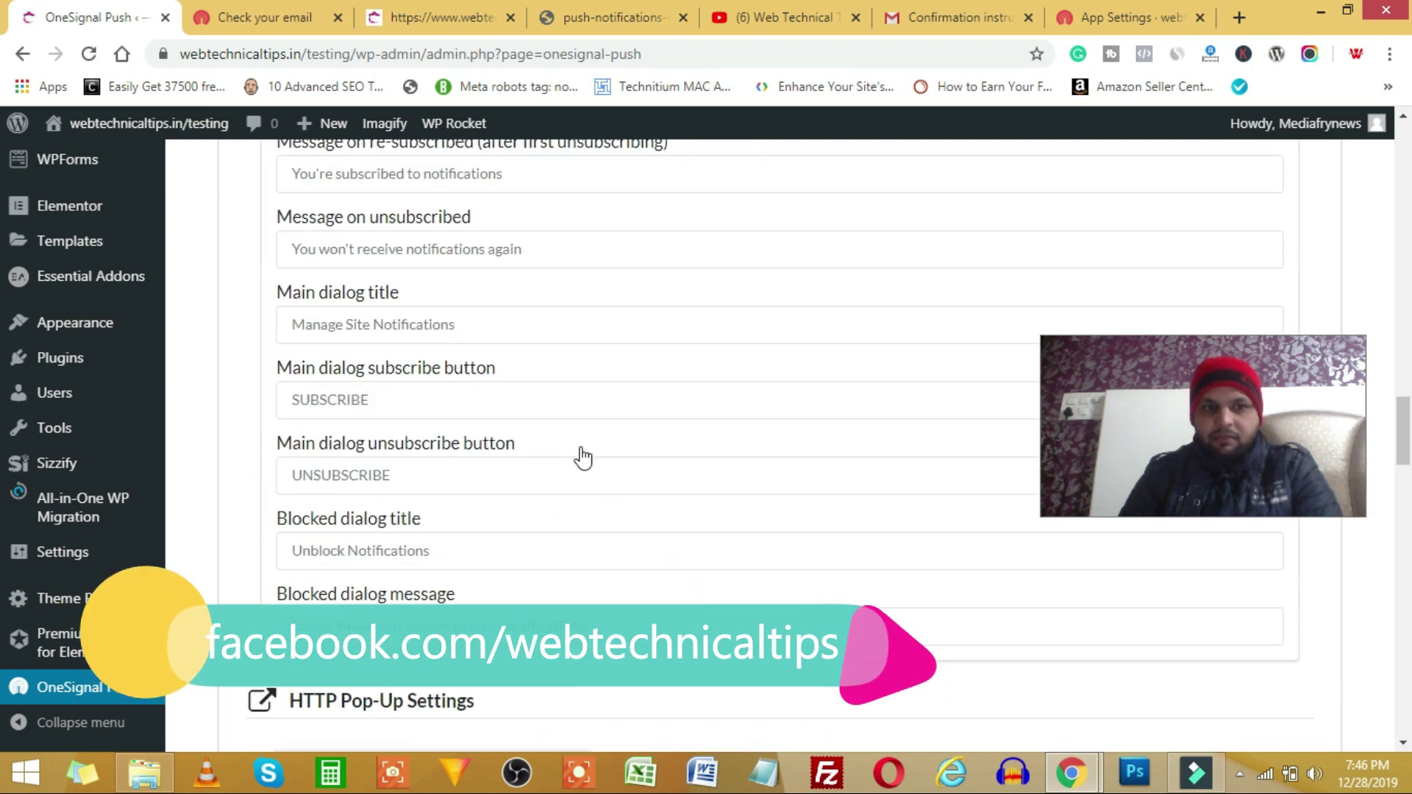
{"action": "scroll", "coordinate": [396, 499], "scroll_direction": "down", "scroll_amount": 10}
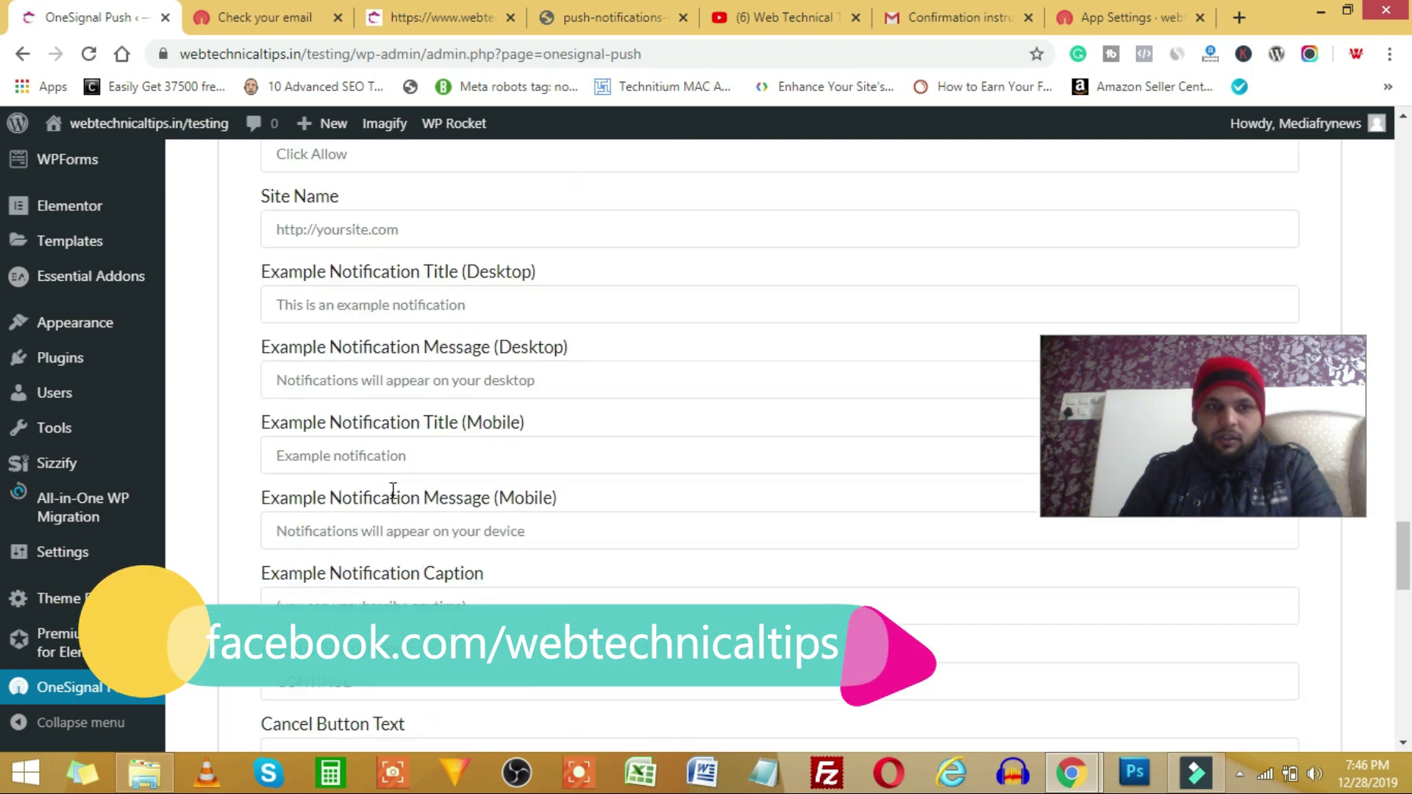
{"action": "scroll", "coordinate": [391, 492], "scroll_direction": "down", "scroll_amount": 1}
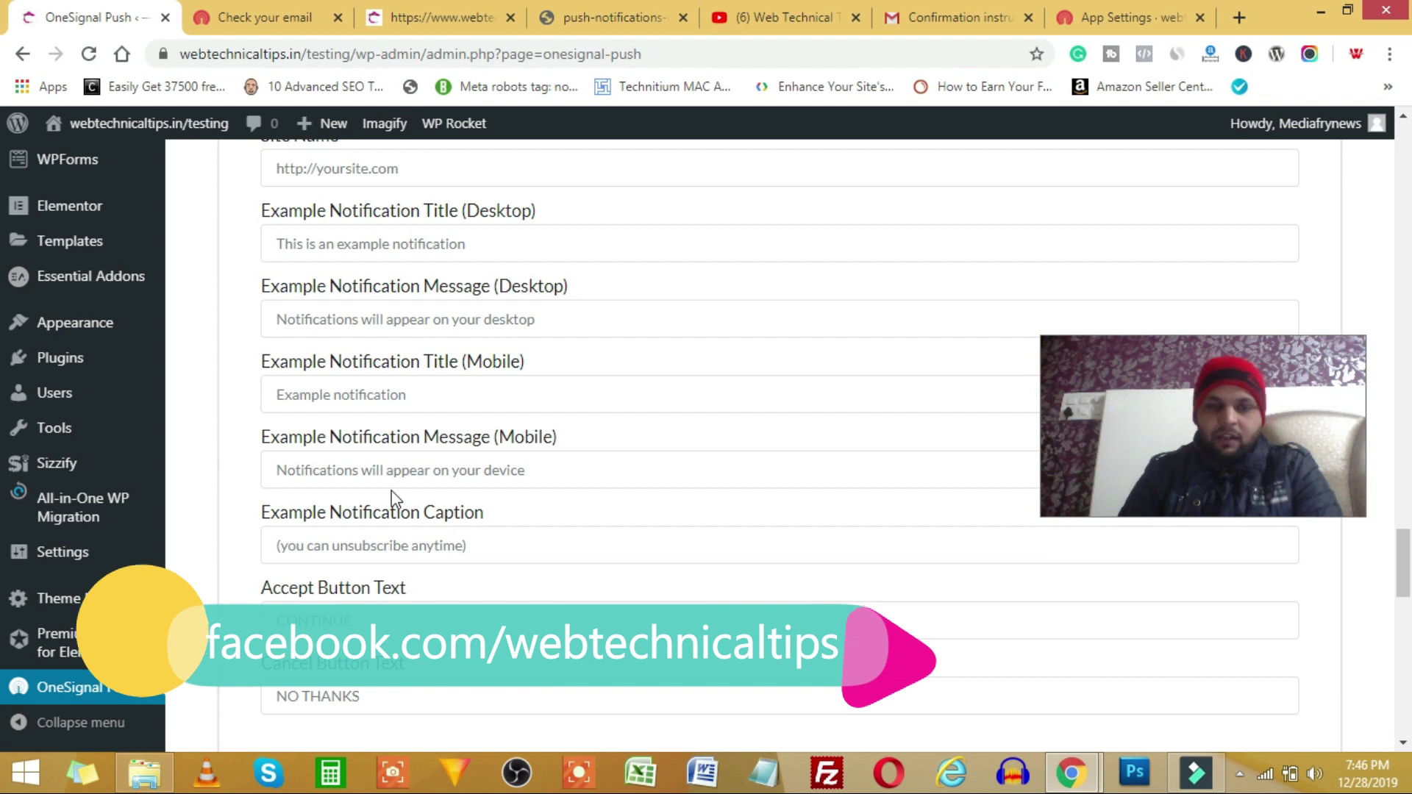
{"action": "scroll", "coordinate": [391, 492], "scroll_direction": "down", "scroll_amount": 7}
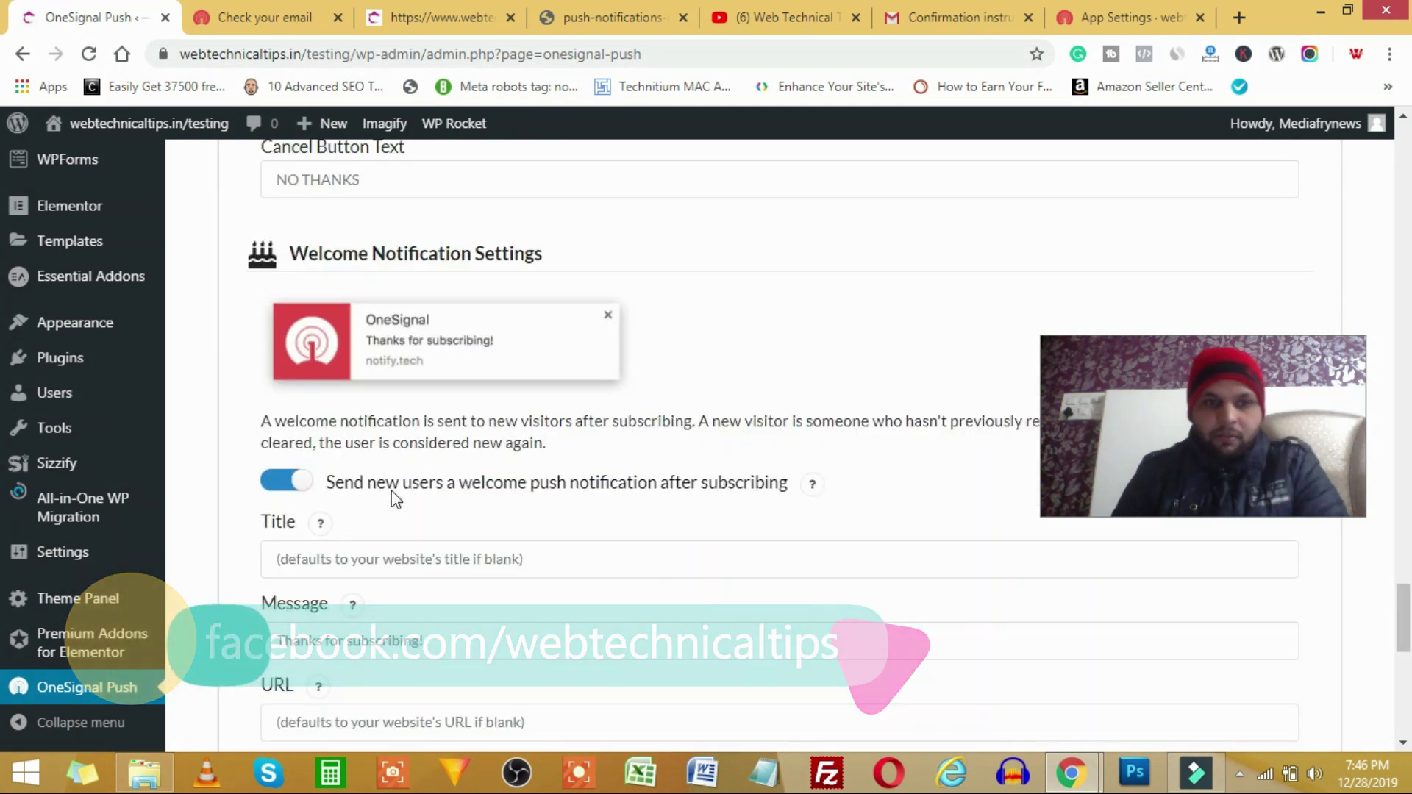
{"action": "scroll", "coordinate": [391, 500], "scroll_direction": "down", "scroll_amount": 5}
{"action": "scroll", "coordinate": [388, 537], "scroll_direction": "down", "scroll_amount": 5}
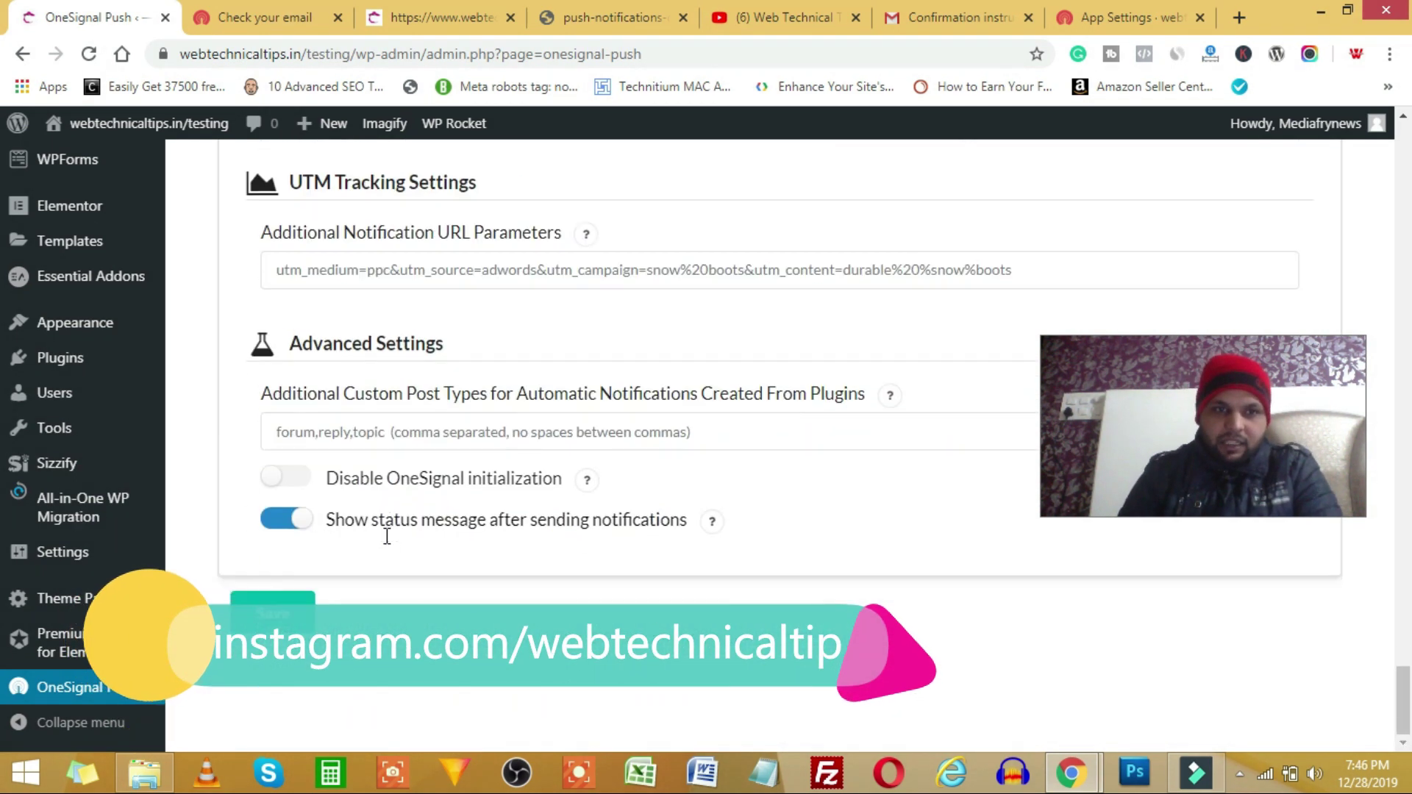
{"action": "scroll", "coordinate": [386, 533], "scroll_direction": "up", "scroll_amount": 7}
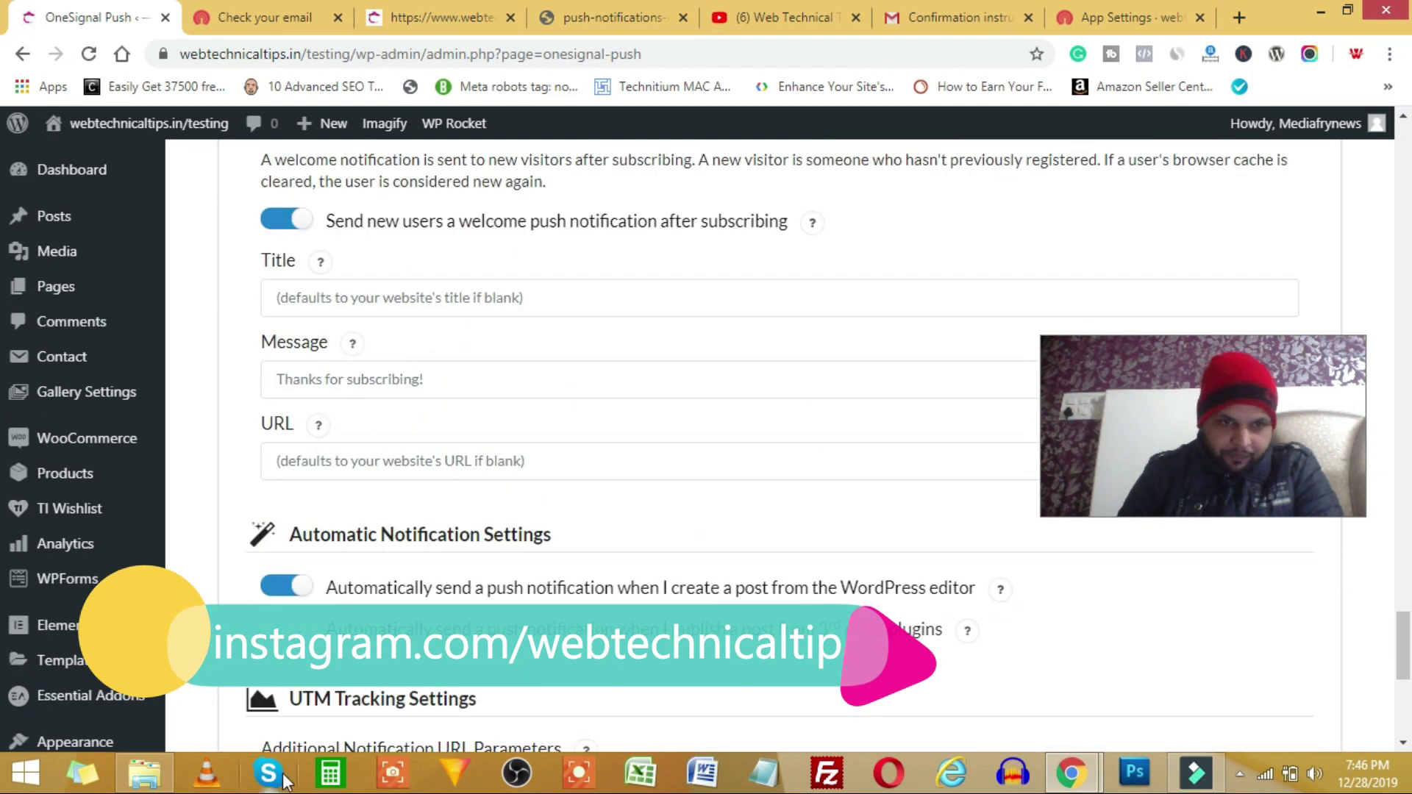
{"action": "scroll", "coordinate": [315, 602], "scroll_direction": "down", "scroll_amount": 7}
{"action": "scroll", "coordinate": [380, 559], "scroll_direction": "up", "scroll_amount": 10}
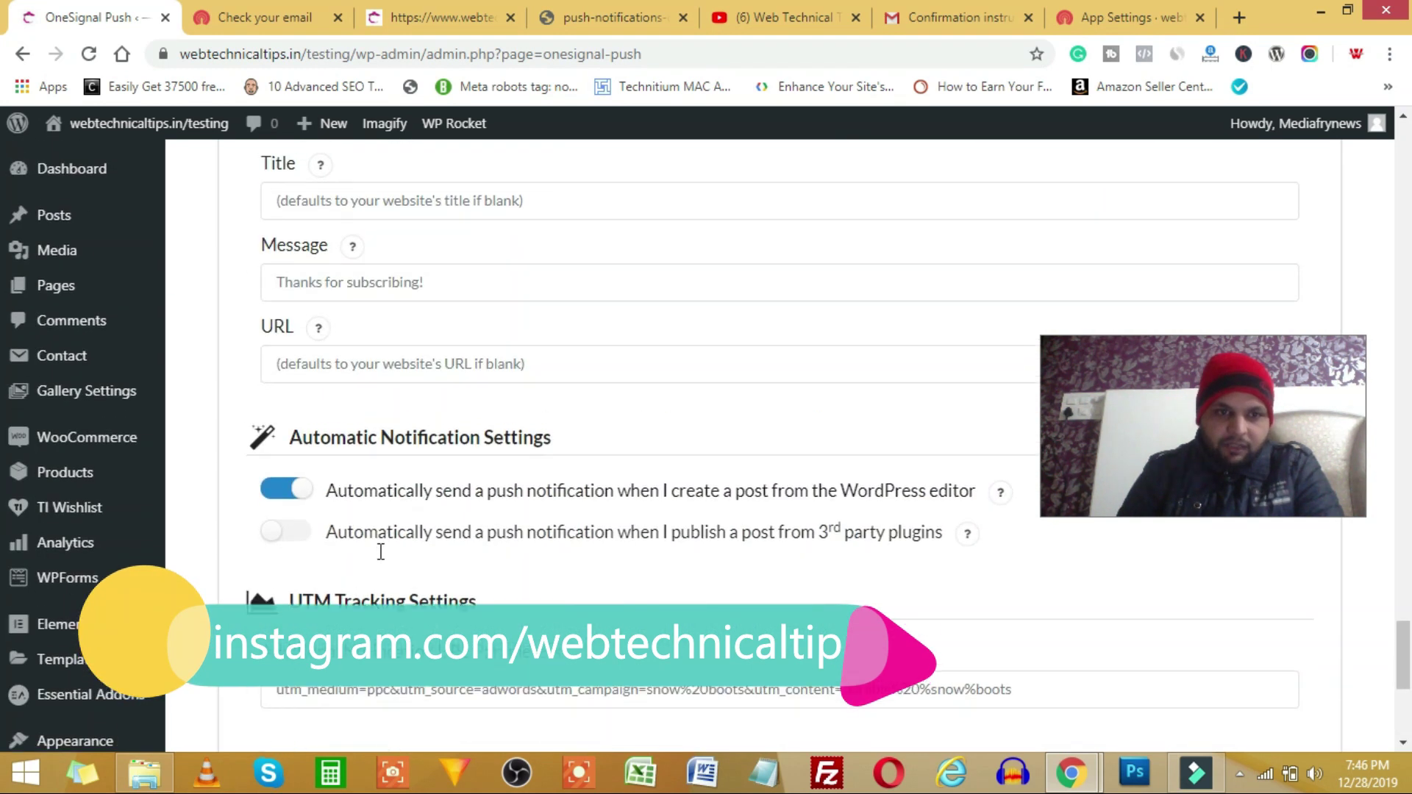
{"action": "scroll", "coordinate": [353, 608], "scroll_direction": "up", "scroll_amount": 9}
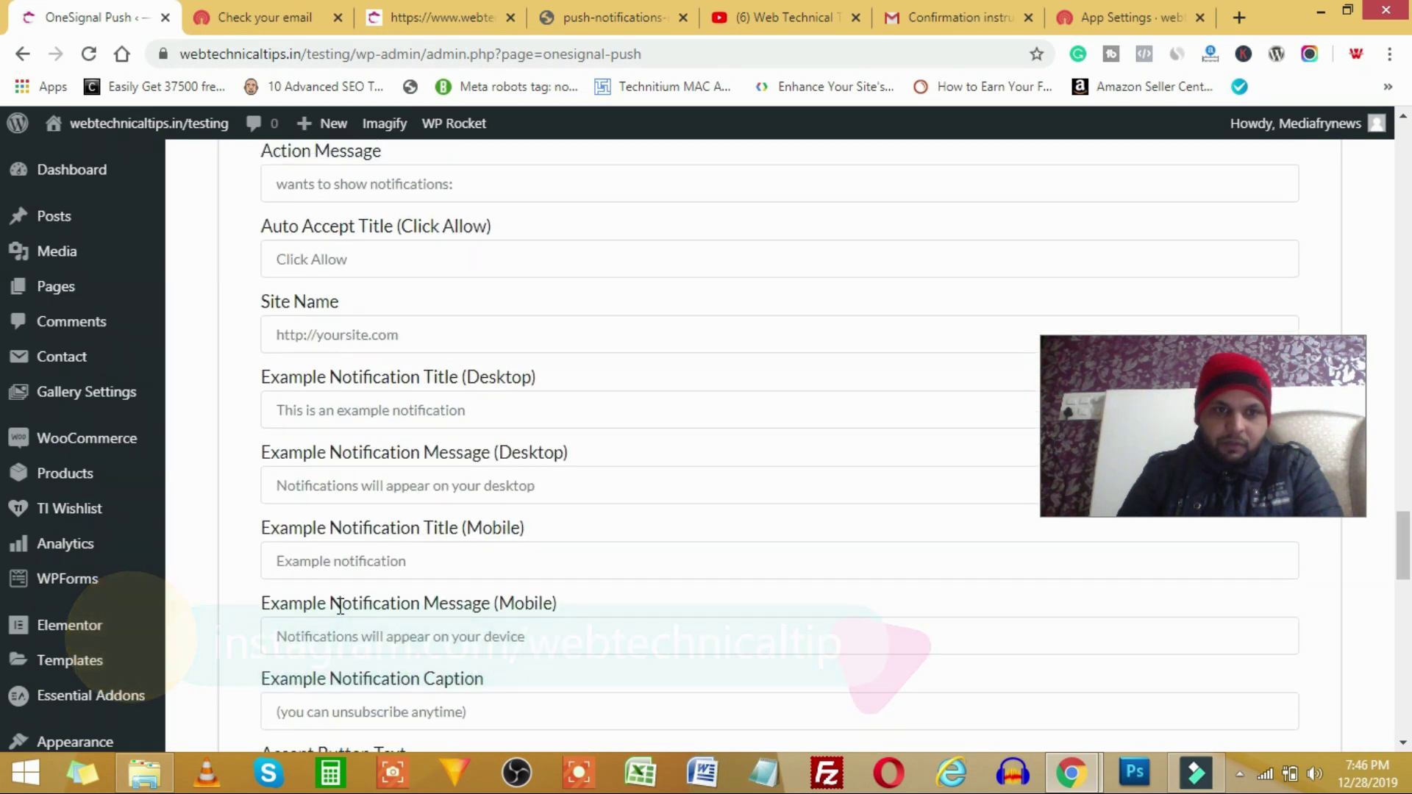
{"action": "scroll", "coordinate": [373, 631], "scroll_direction": "down", "scroll_amount": 3}
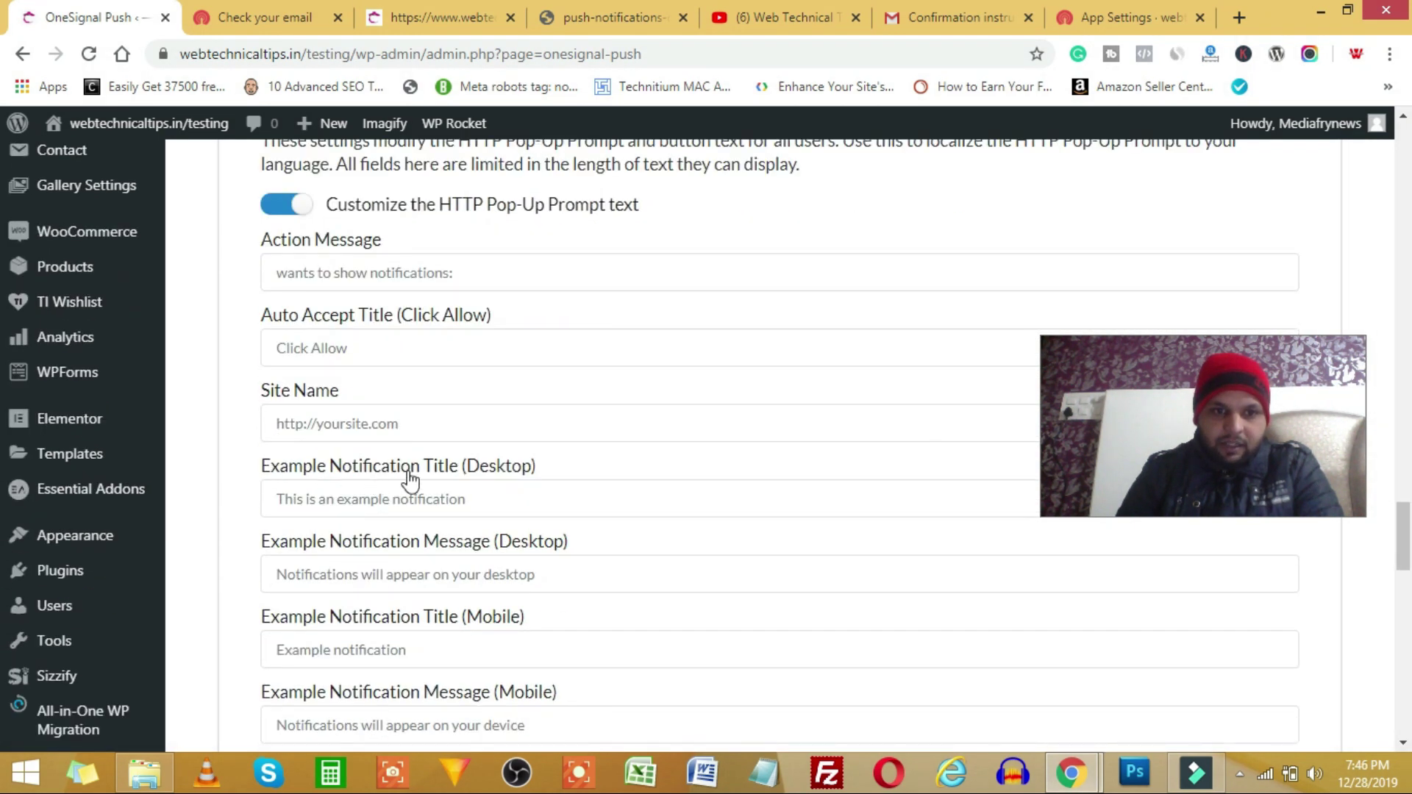
{"action": "scroll", "coordinate": [416, 580], "scroll_direction": "up", "scroll_amount": 14}
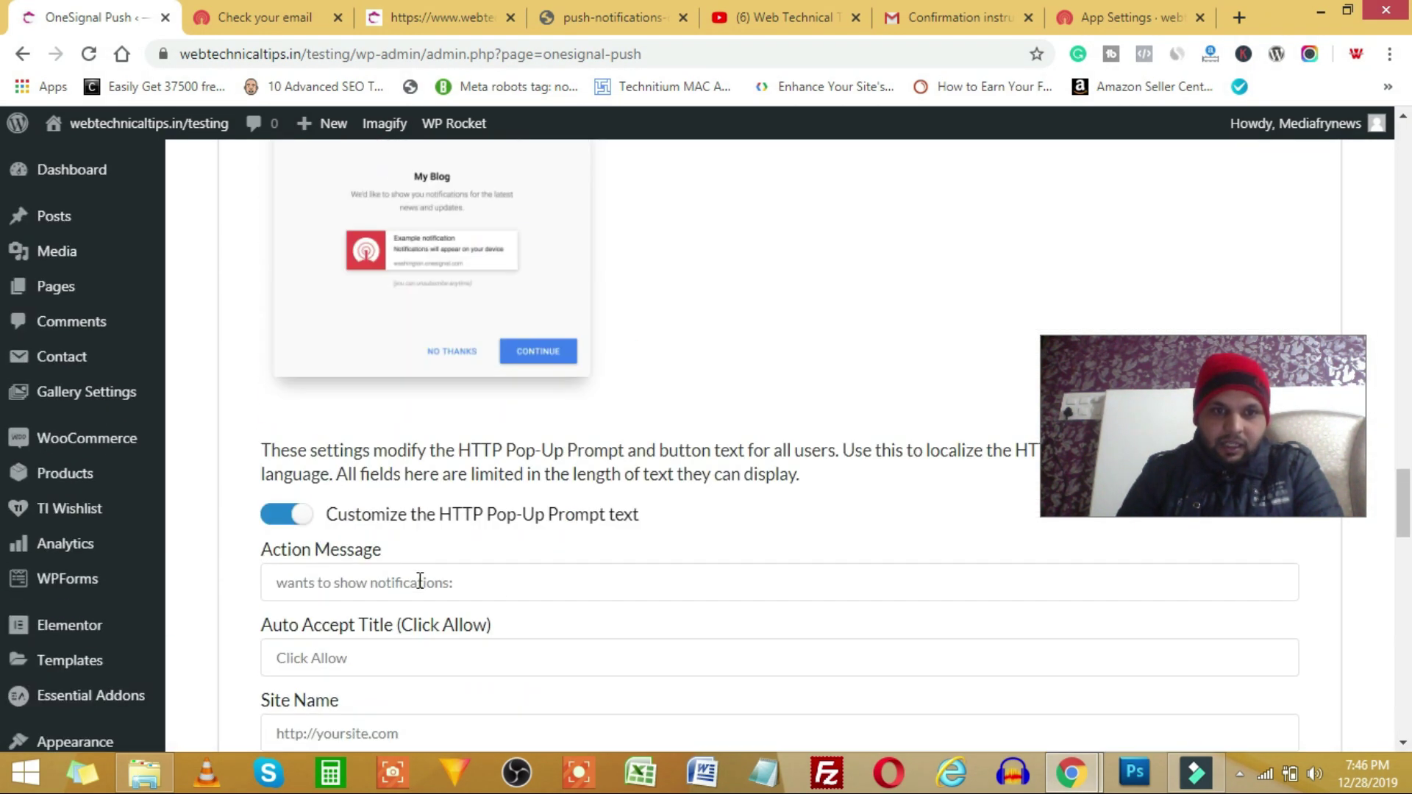
{"action": "scroll", "coordinate": [361, 588], "scroll_direction": "up", "scroll_amount": 20}
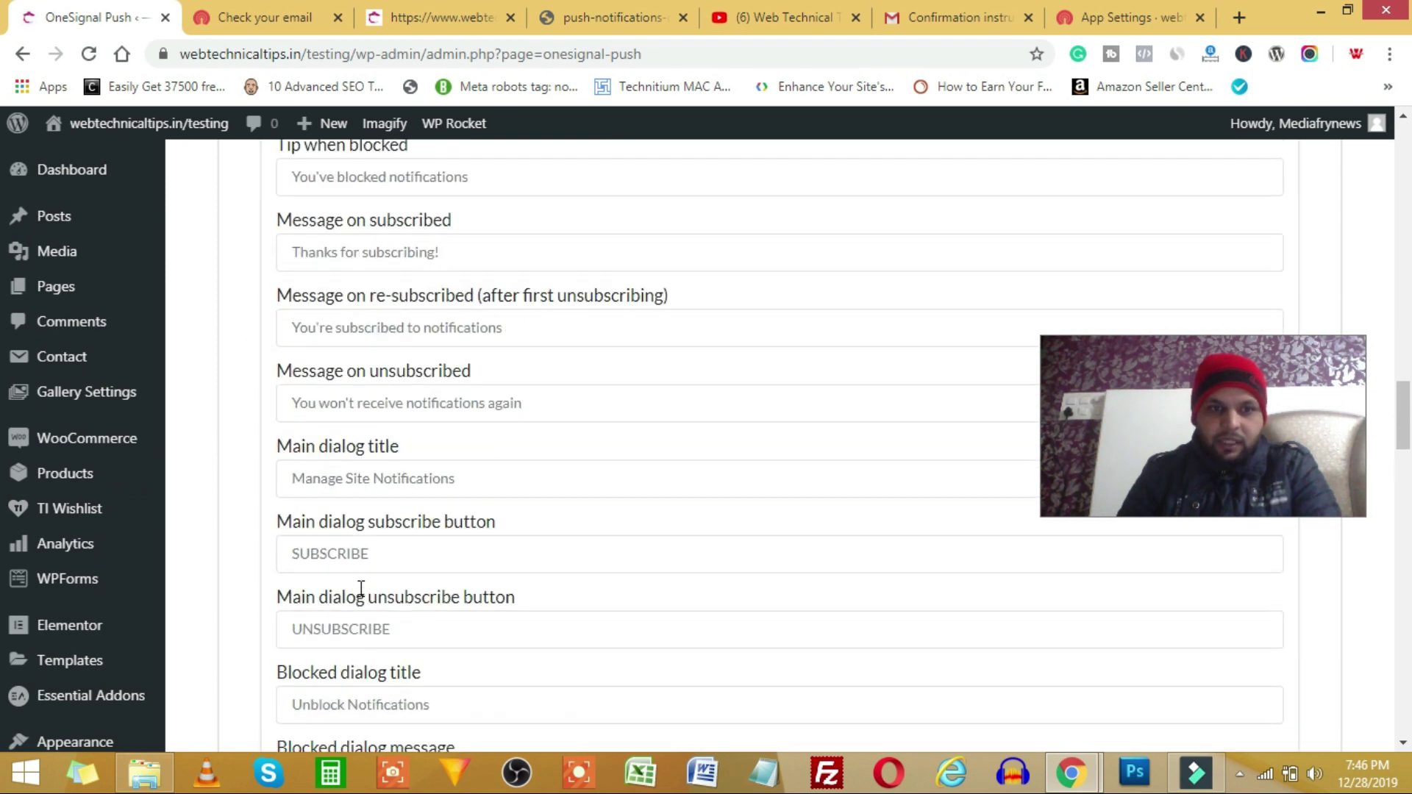
{"action": "scroll", "coordinate": [489, 627], "scroll_direction": "up", "scroll_amount": 2}
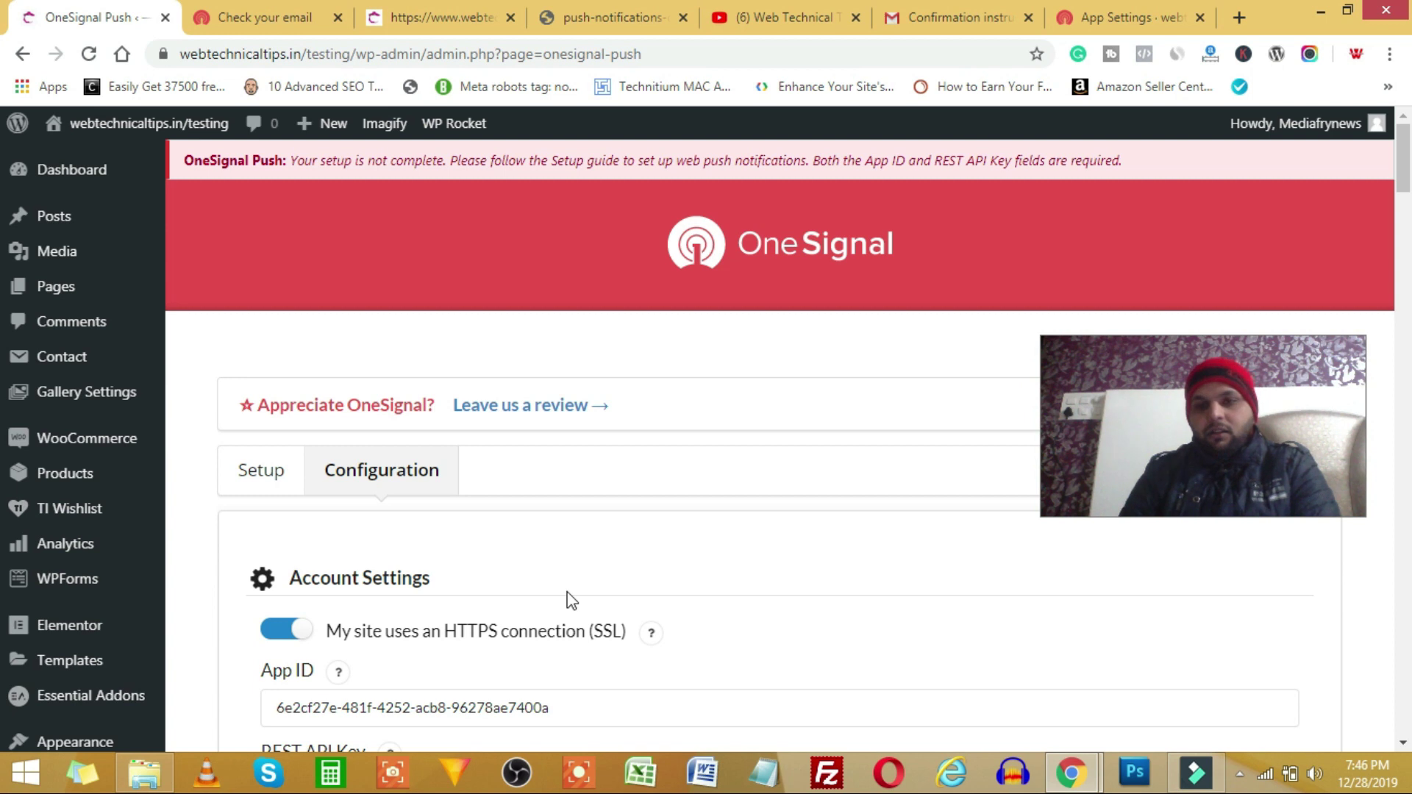
{"action": "scroll", "coordinate": [570, 598], "scroll_direction": "down", "scroll_amount": 20}
{"action": "scroll", "coordinate": [570, 594], "scroll_direction": "down", "scroll_amount": 20}
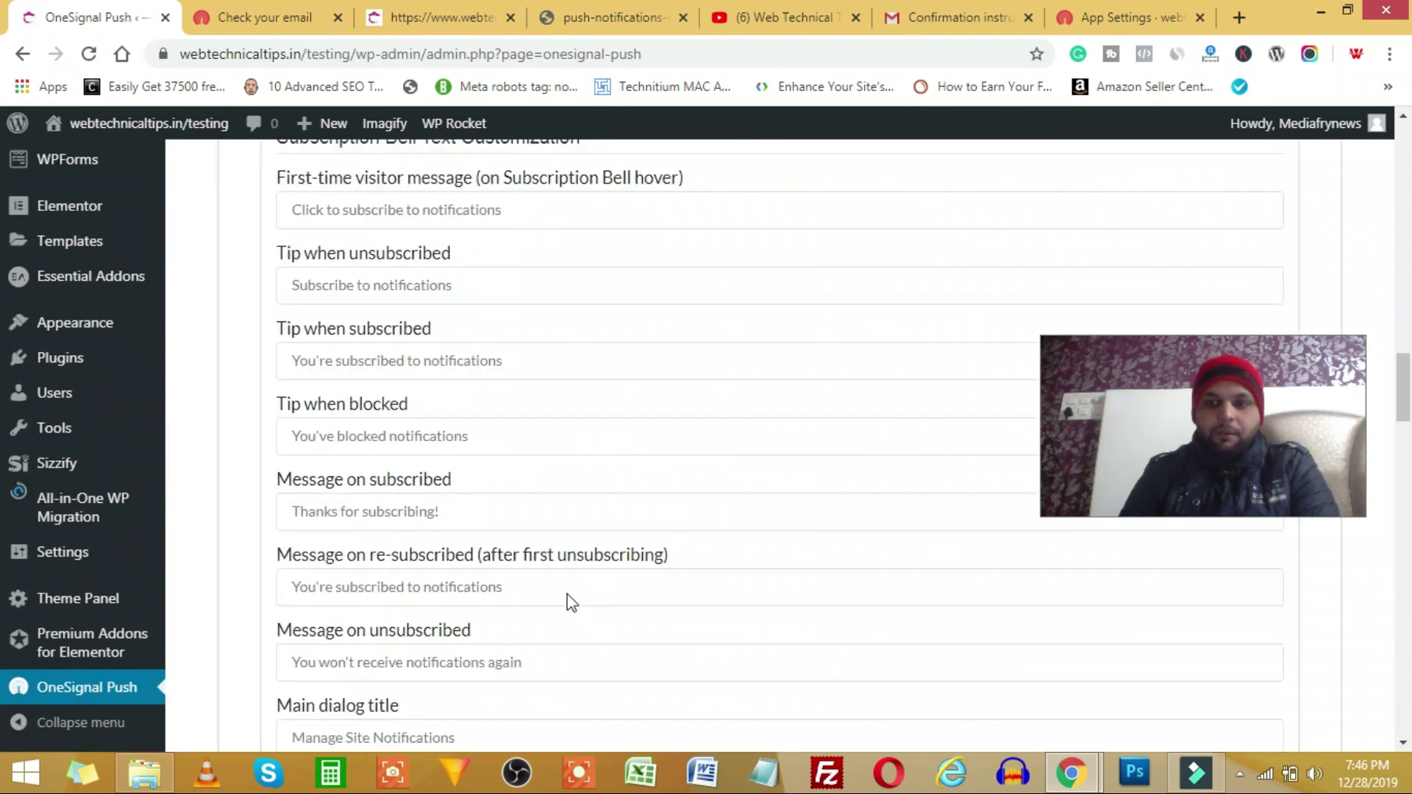
- Save the WordPress plugin settings, close the Safari dialog and view the OneSignal app dashboard
{"action": "left_click", "coordinate": [269, 618]}
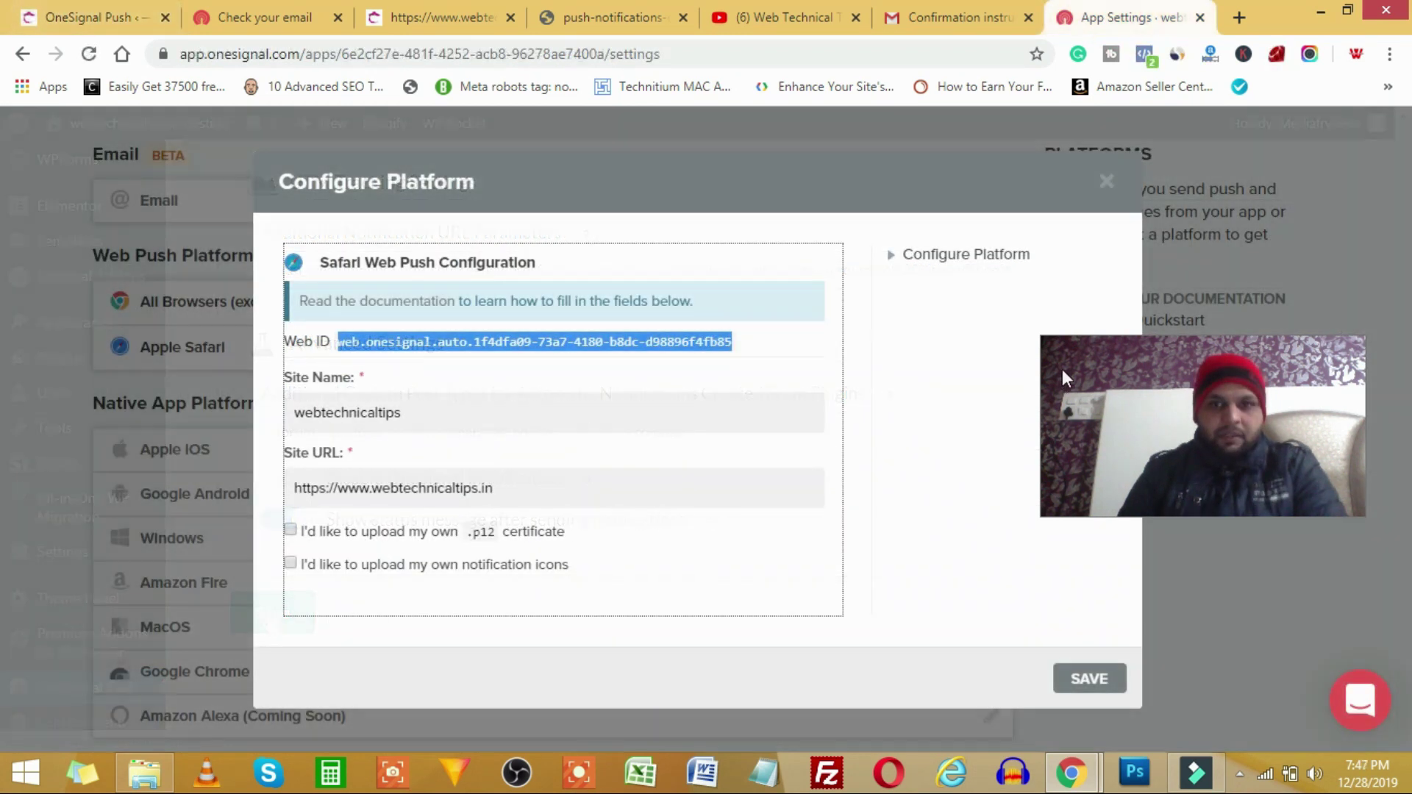
{"action": "left_click", "coordinate": [1106, 200]}
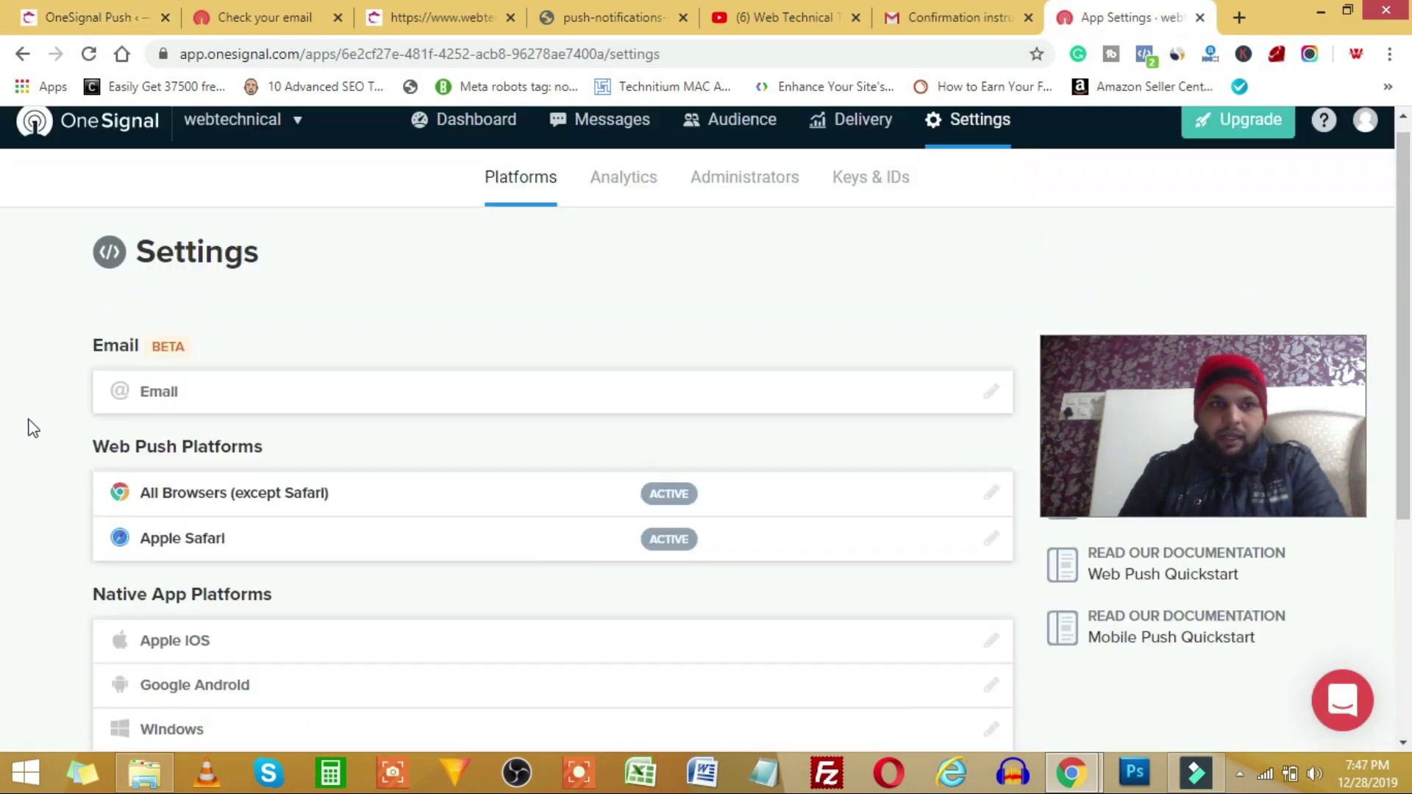
{"action": "left_click", "coordinate": [480, 142]}
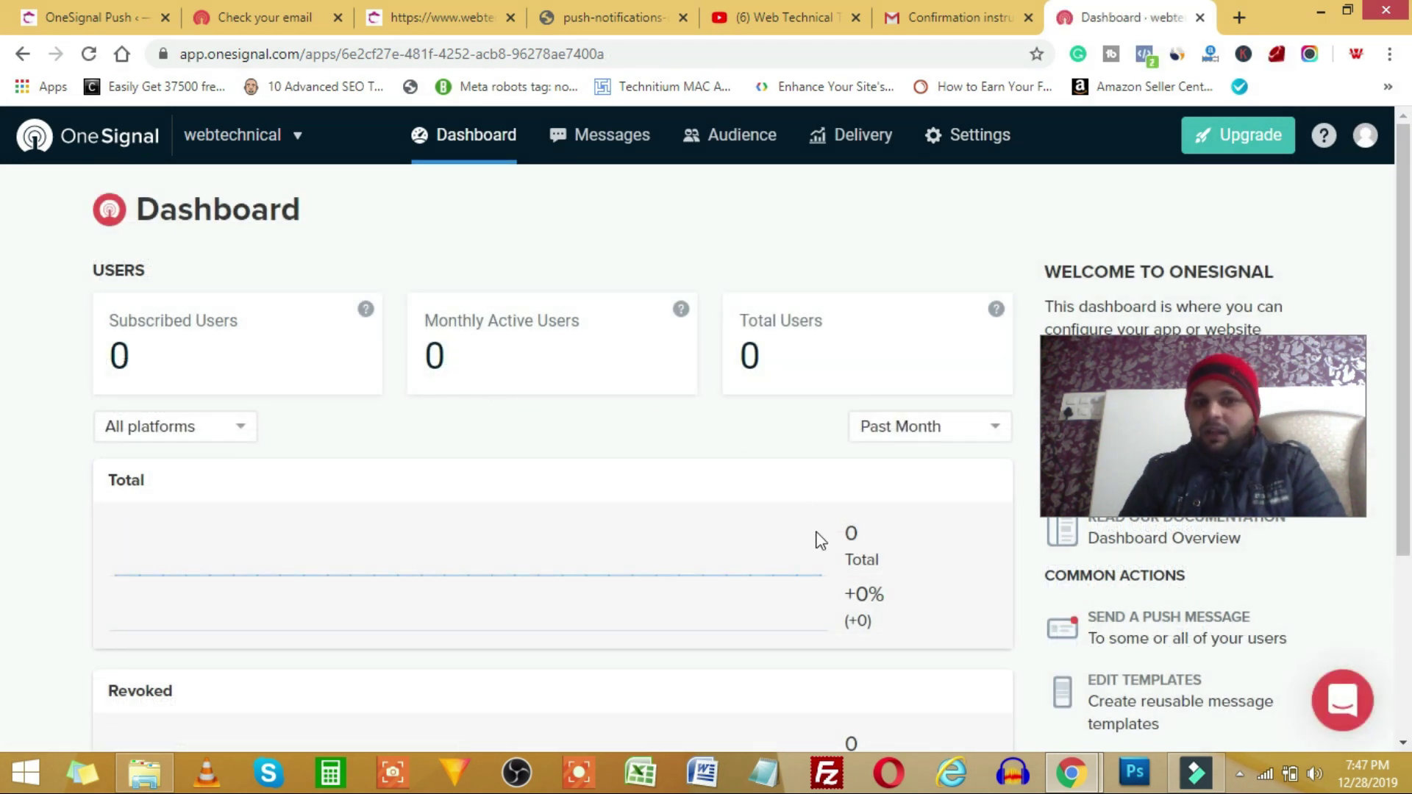
{"action": "scroll", "coordinate": [814, 536], "scroll_direction": "down", "scroll_amount": 4}
{"action": "scroll", "coordinate": [586, 482], "scroll_direction": "up", "scroll_amount": 4}
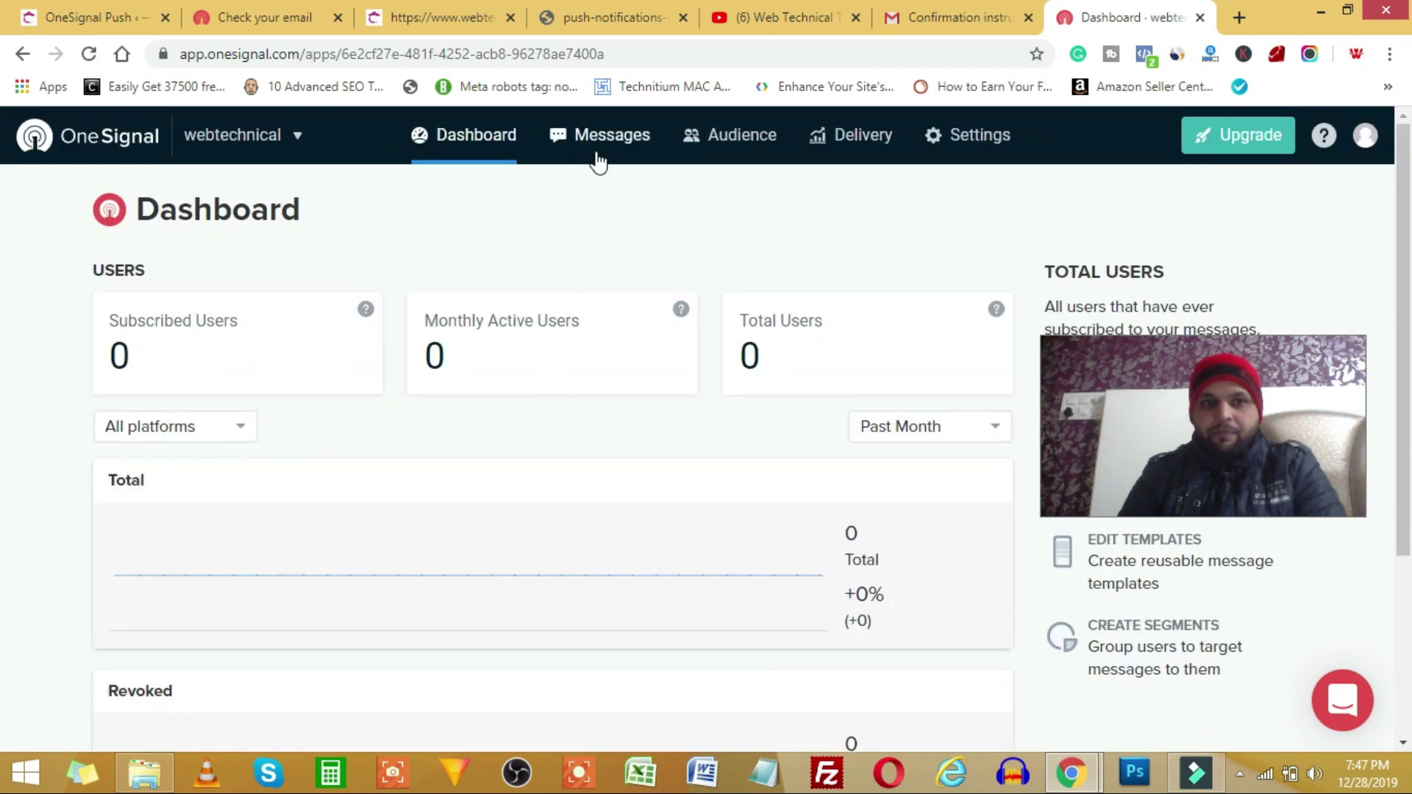
- Check Audience Segments for 0 subscribed users, then bring the incognito site window forward
{"action": "left_click", "coordinate": [736, 147]}
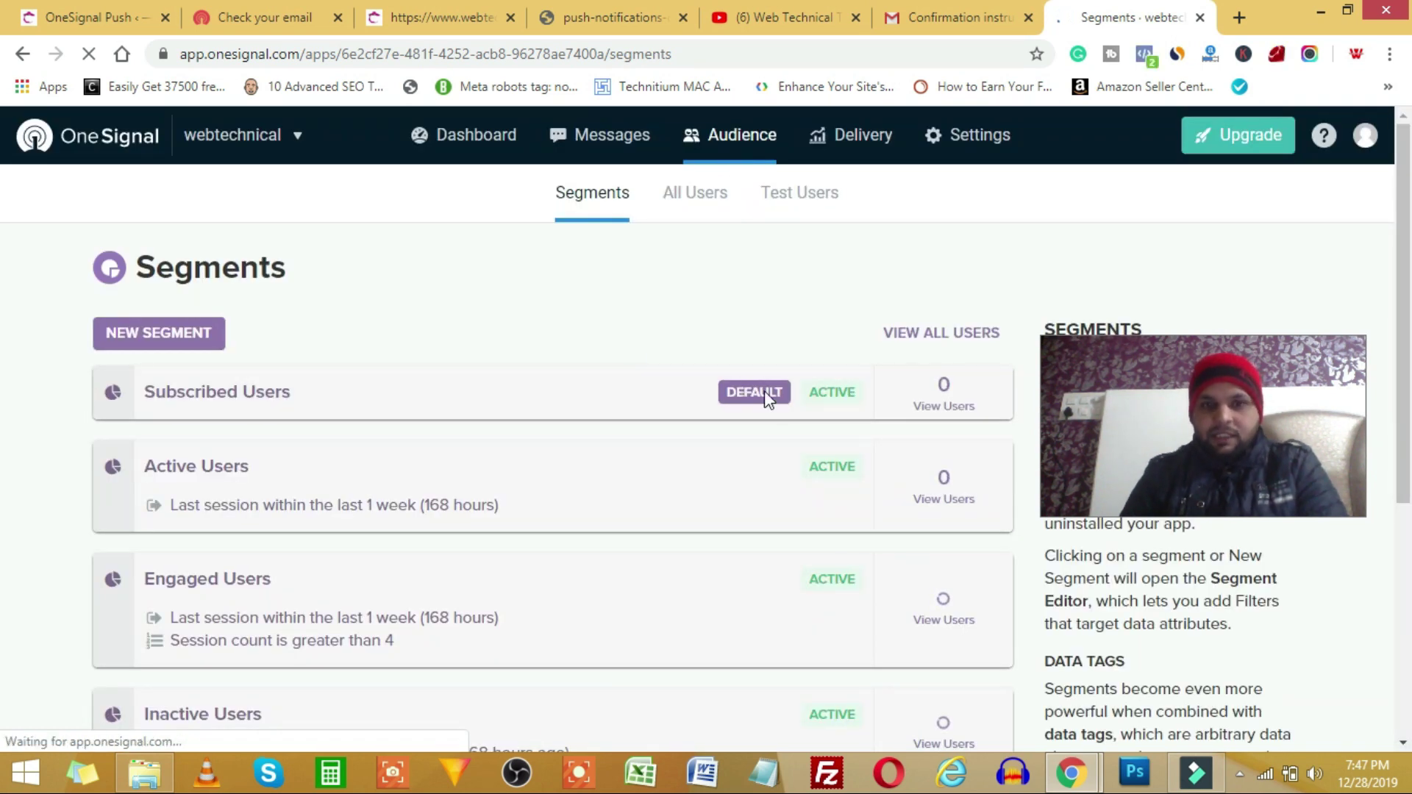
{"action": "scroll", "coordinate": [816, 416], "scroll_direction": "down", "scroll_amount": 3}
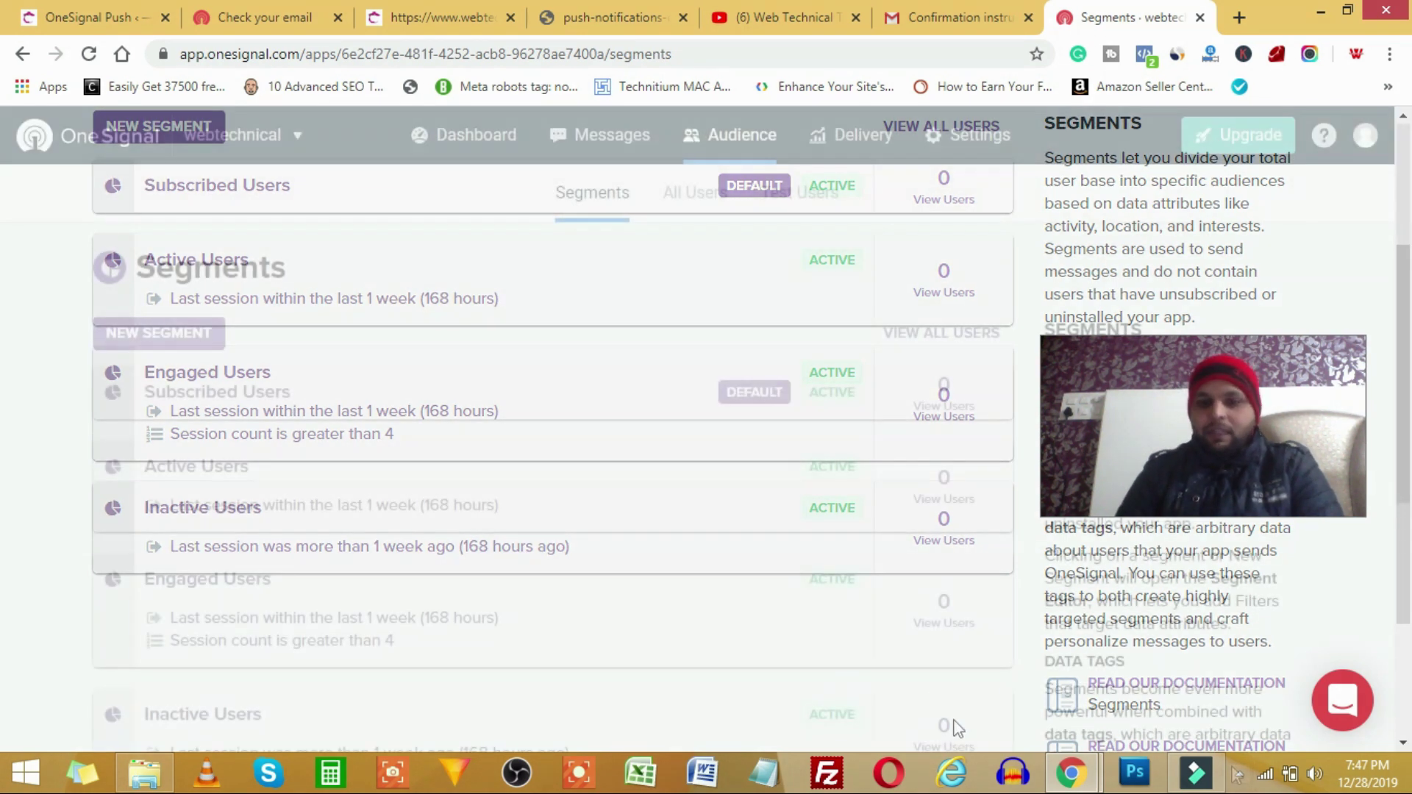
{"action": "mouse_move", "coordinate": [1076, 774]}
{"action": "left_click", "coordinate": [1137, 665]}
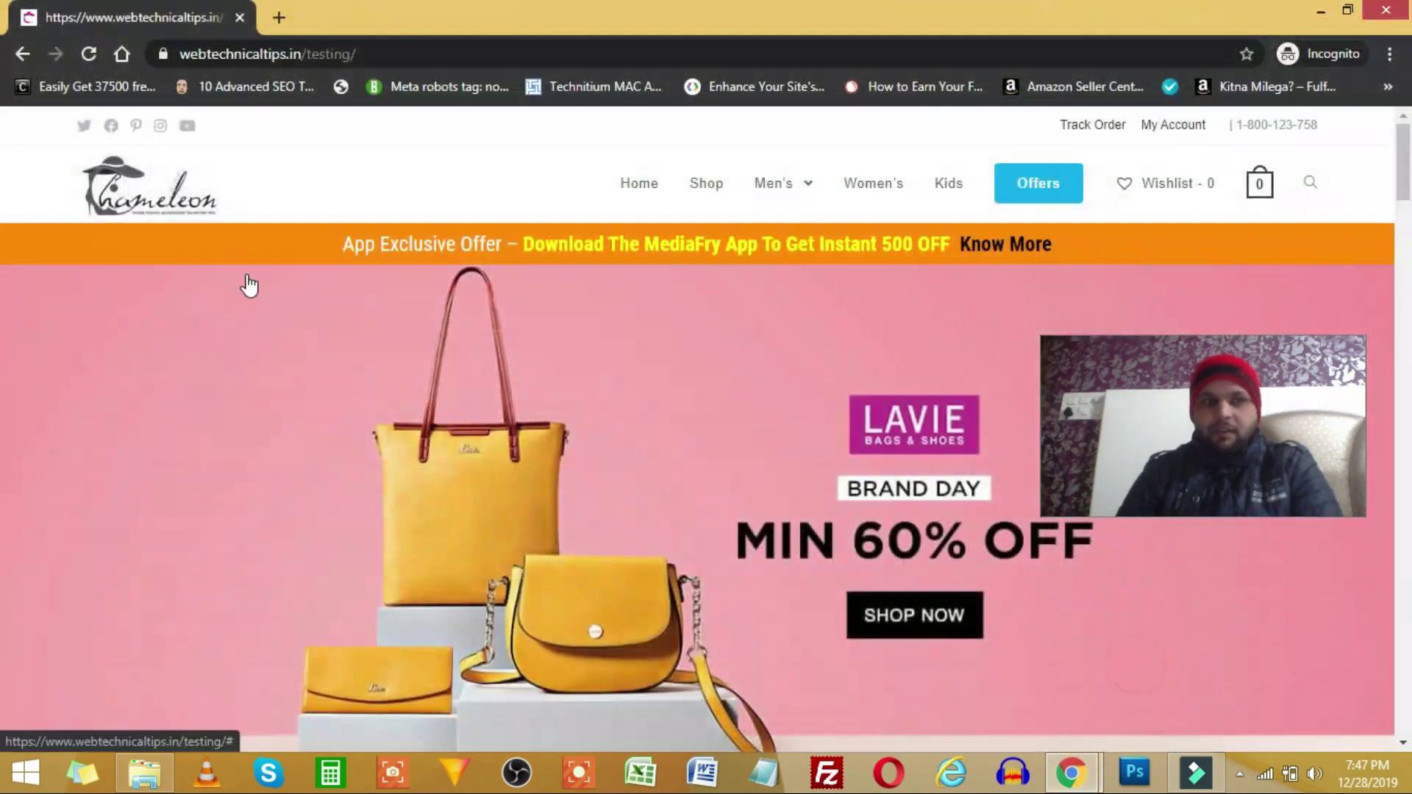
- Reopen the shop site in a fresh incognito window by pasting its address
{"action": "left_click", "coordinate": [90, 53]}
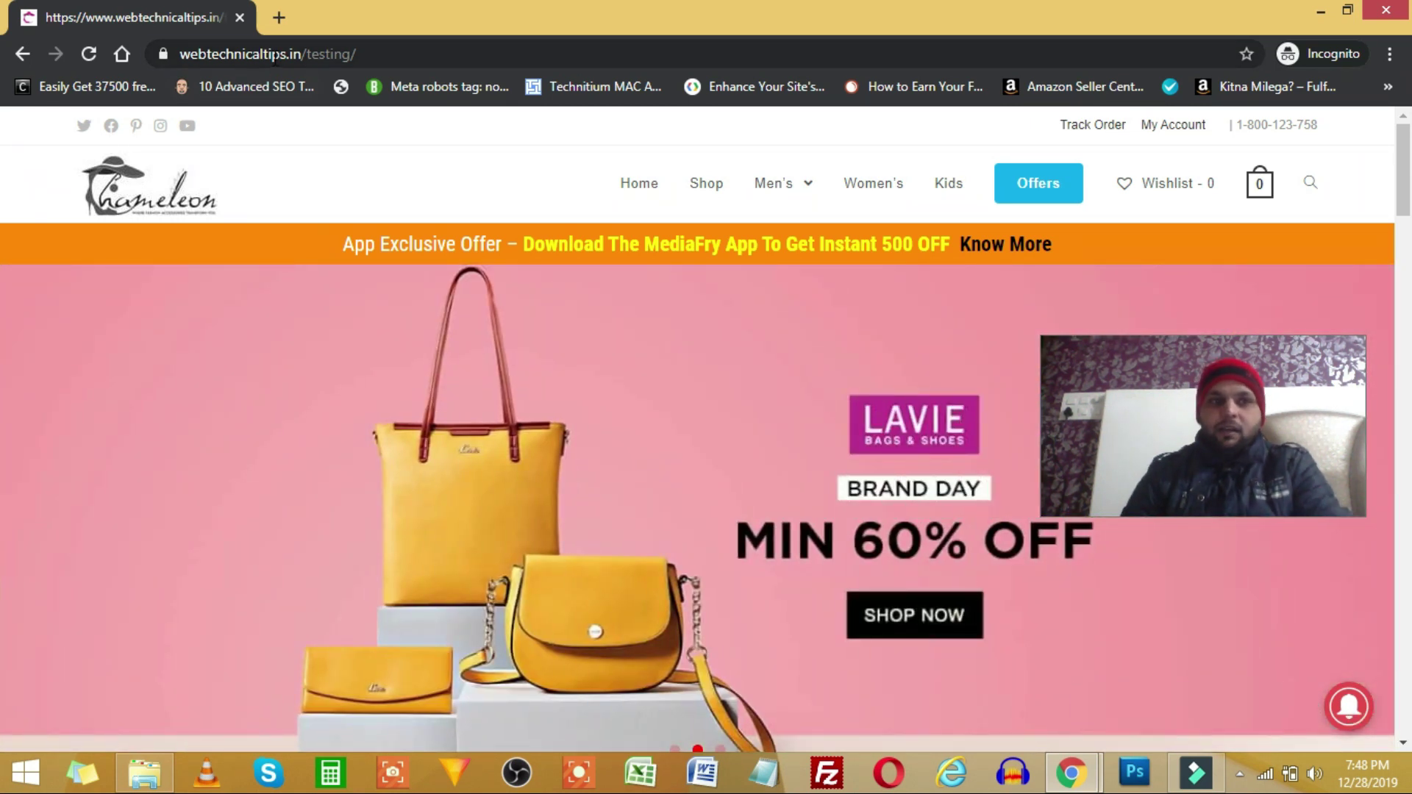
{"action": "left_click", "coordinate": [274, 56]}
{"action": "key", "text": "ctrl+c"}
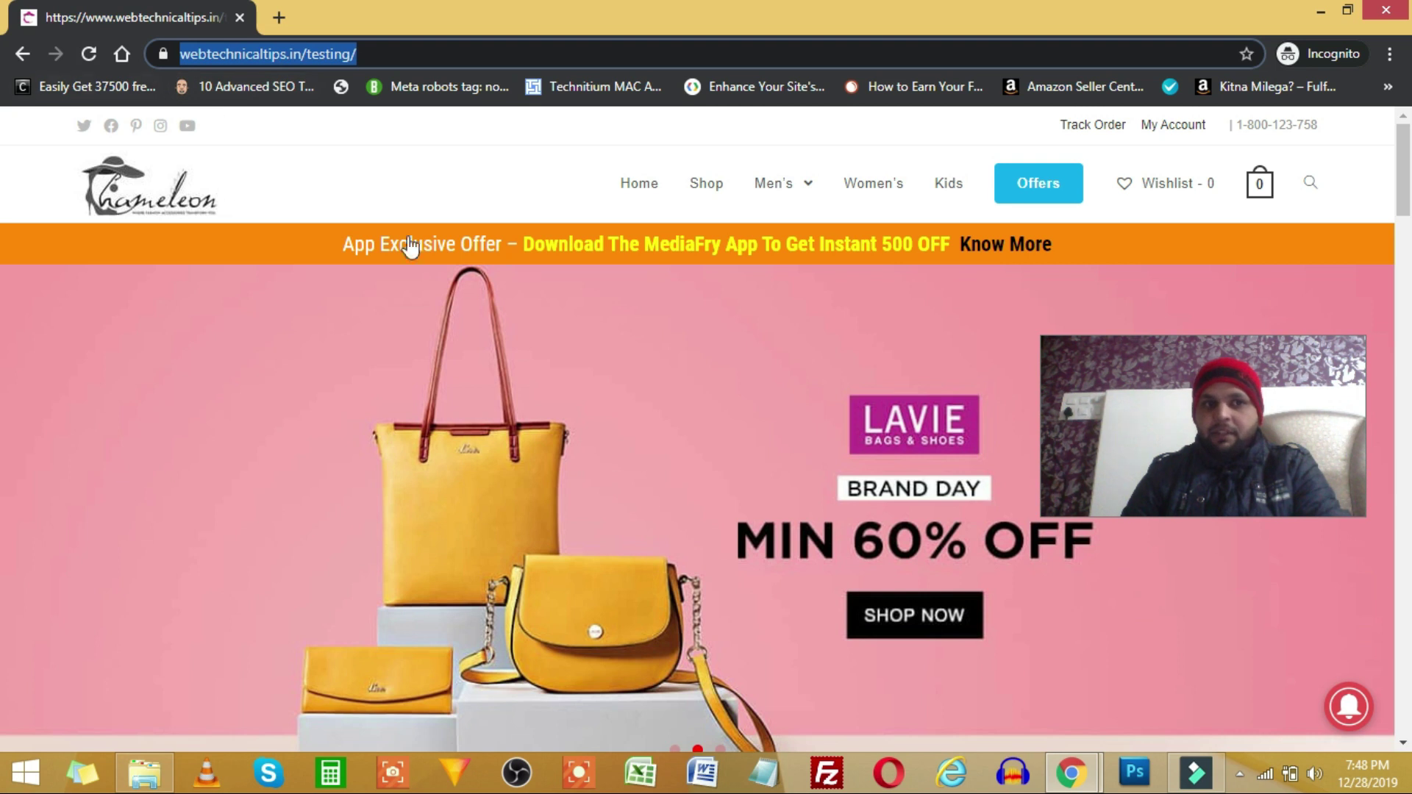
{"action": "left_click", "coordinate": [1385, 14]}
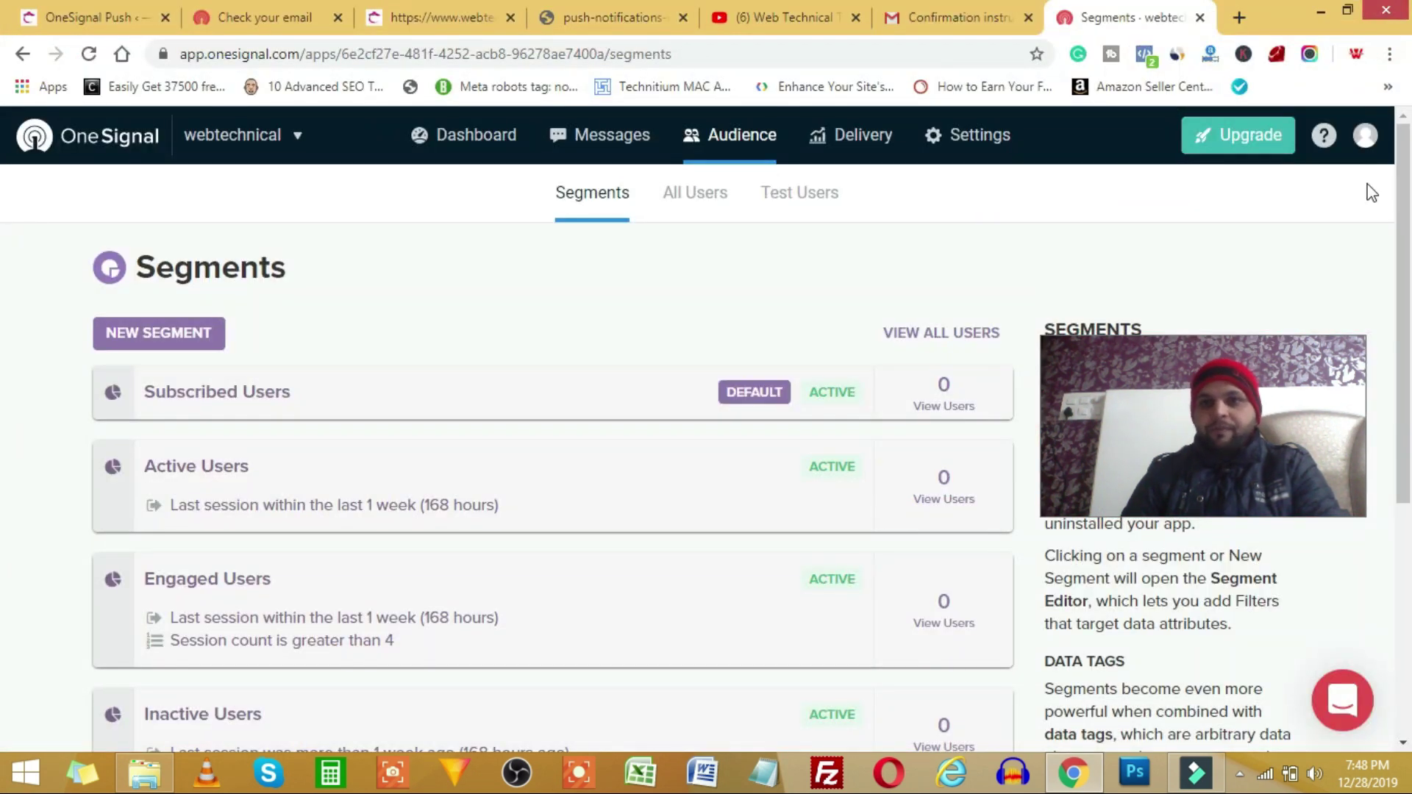
{"action": "left_click", "coordinate": [1389, 56]}
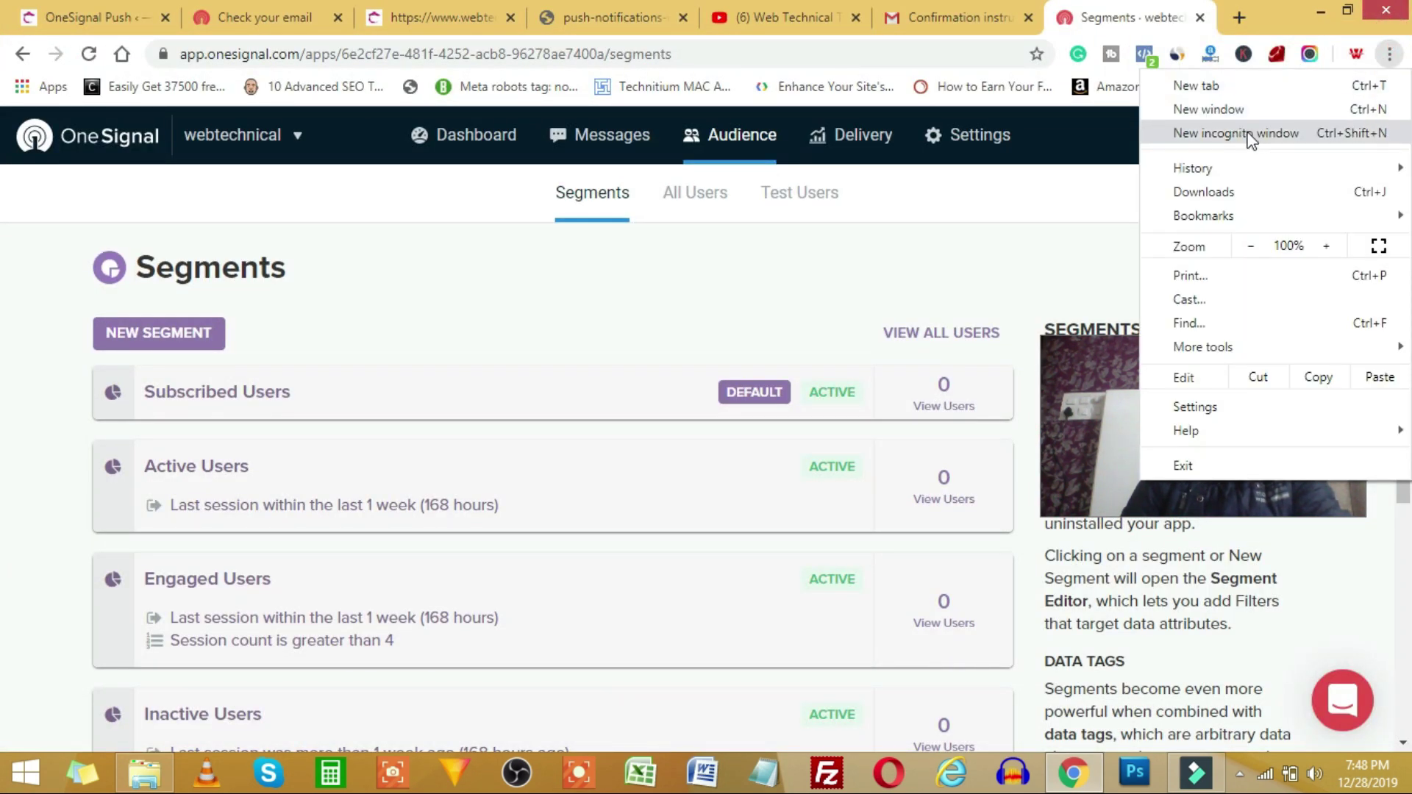
{"action": "left_click", "coordinate": [1247, 132]}
{"action": "key", "text": "ctrl+v"}
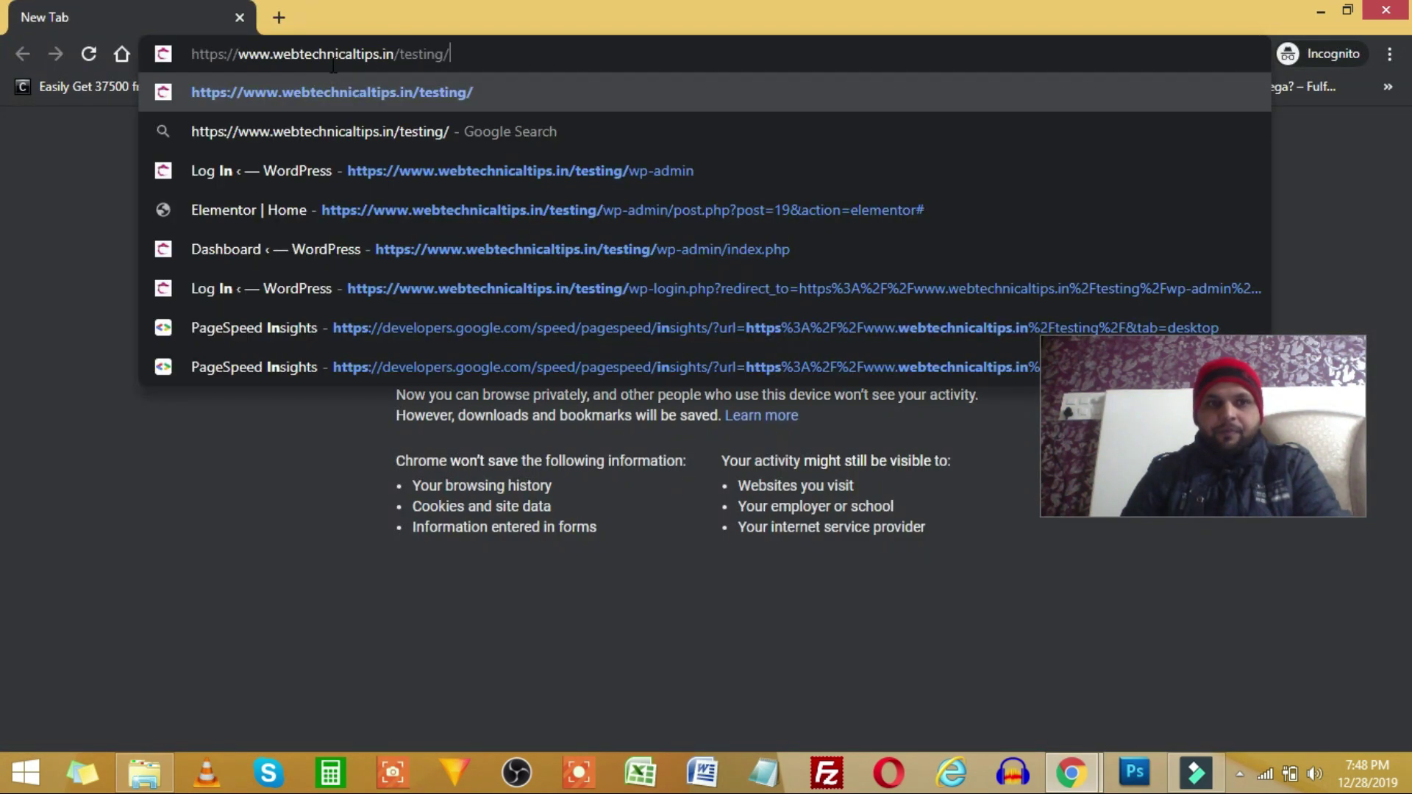
{"action": "key", "text": "Return"}
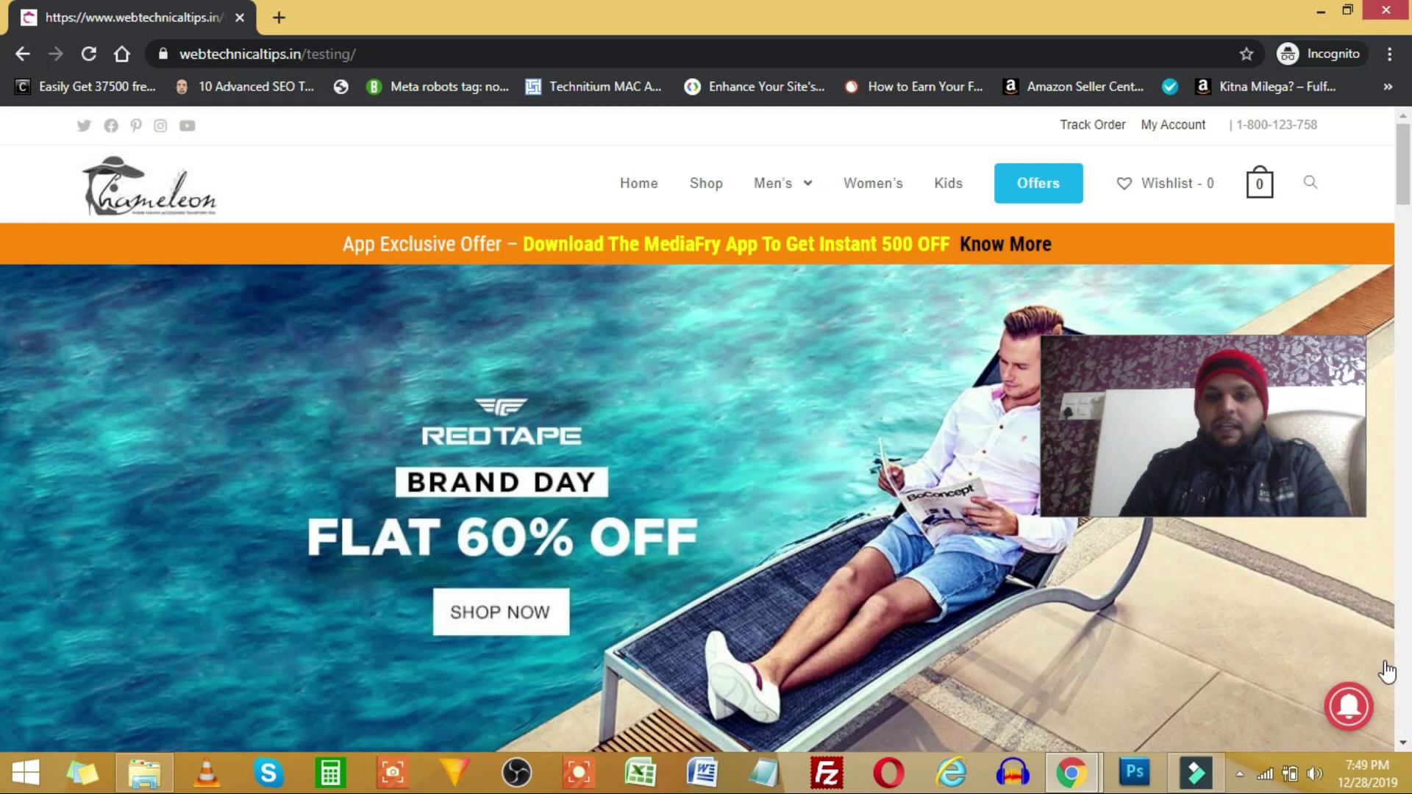
- Try the bottom-right subscription bell and compare it with the push opt-in demo image
{"action": "left_click", "coordinate": [1346, 712]}
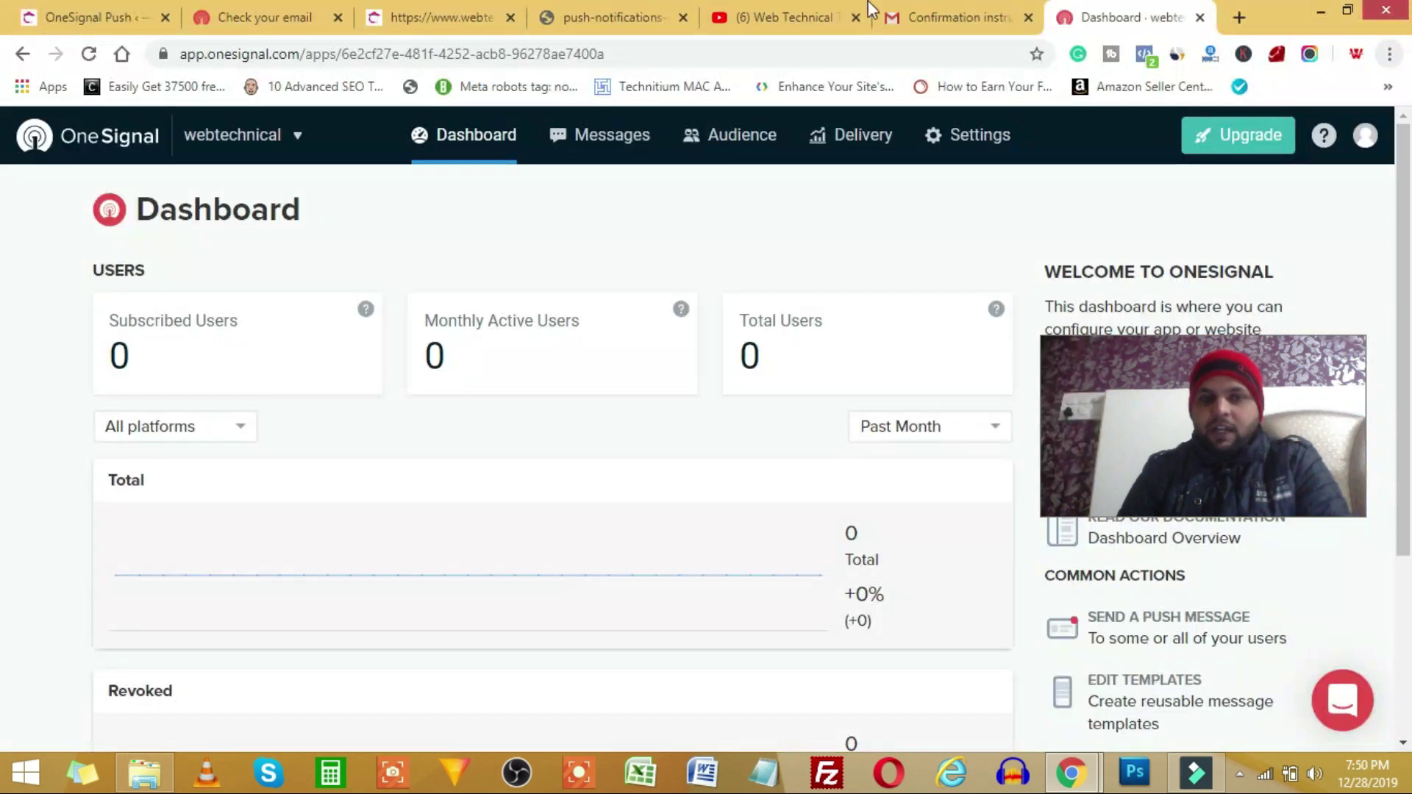
{"action": "left_click", "coordinate": [618, 20]}
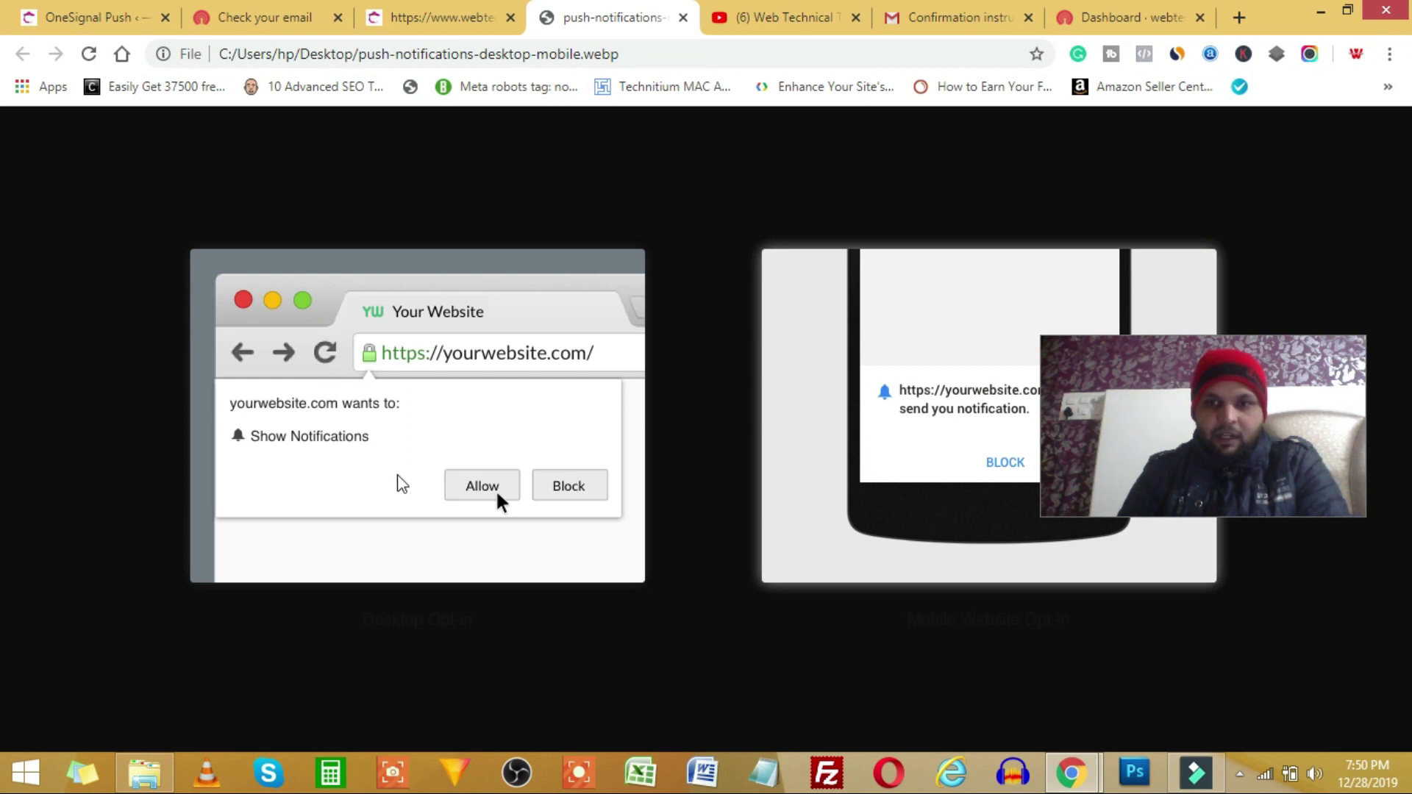
{"action": "key", "text": "alt+Tab"}
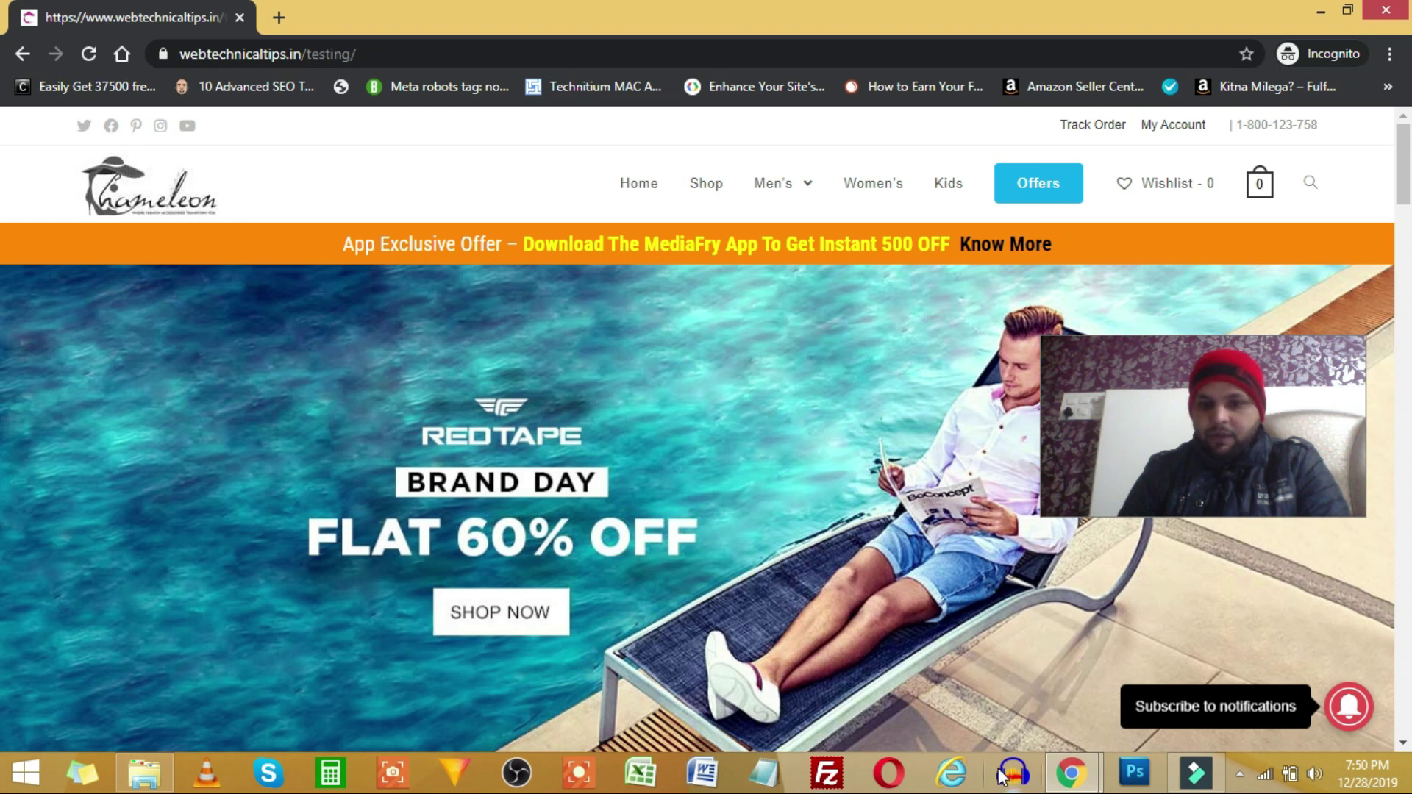
- Go back to the WordPress OneSignal configuration settings and scroll to the bell options
{"action": "mouse_move", "coordinate": [1071, 774]}
{"action": "left_click", "coordinate": [902, 678]}
{"action": "left_click", "coordinate": [97, 29]}
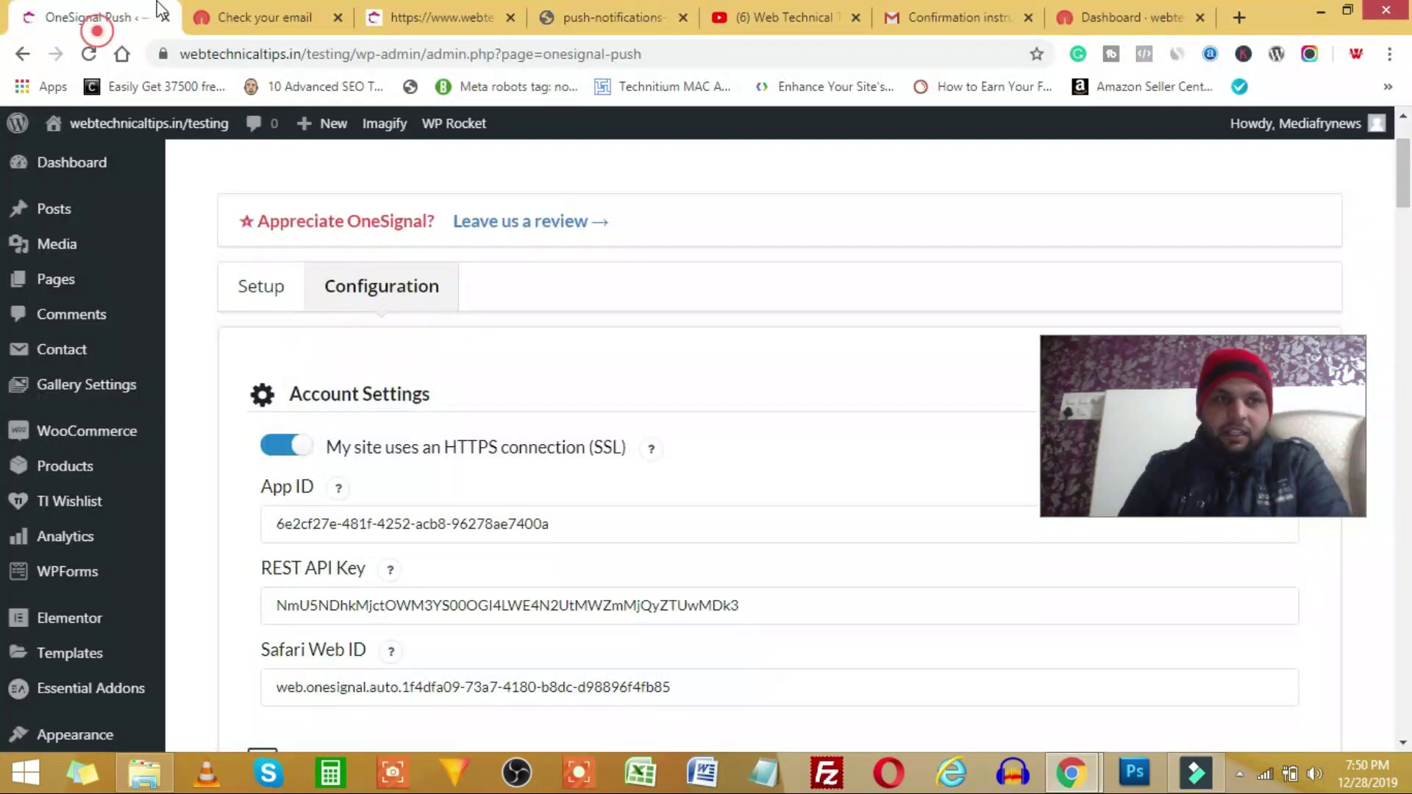
{"action": "left_click", "coordinate": [248, 295]}
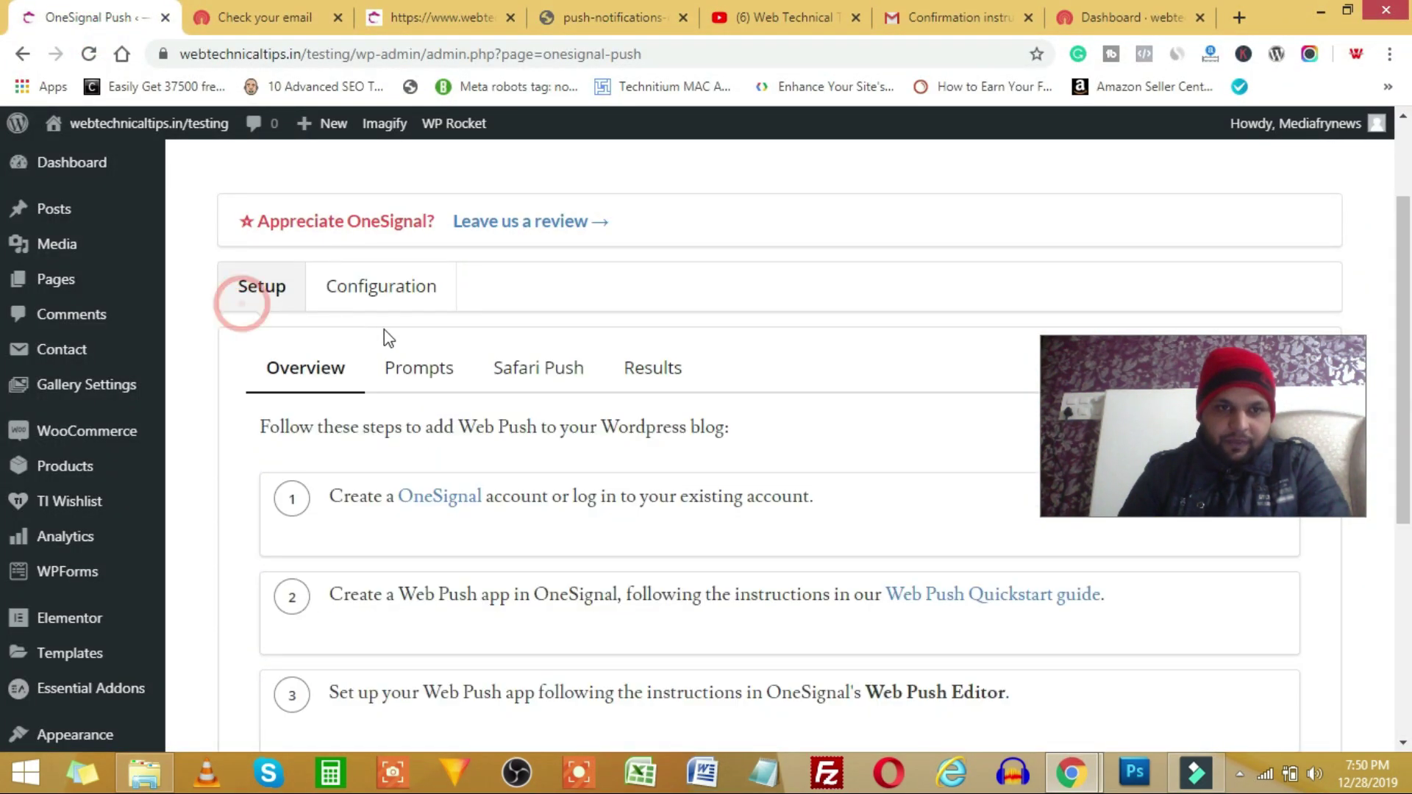
{"action": "left_click", "coordinate": [388, 293]}
{"action": "scroll", "coordinate": [378, 452], "scroll_direction": "down", "scroll_amount": 3}
{"action": "scroll", "coordinate": [376, 452], "scroll_direction": "down", "scroll_amount": 10}
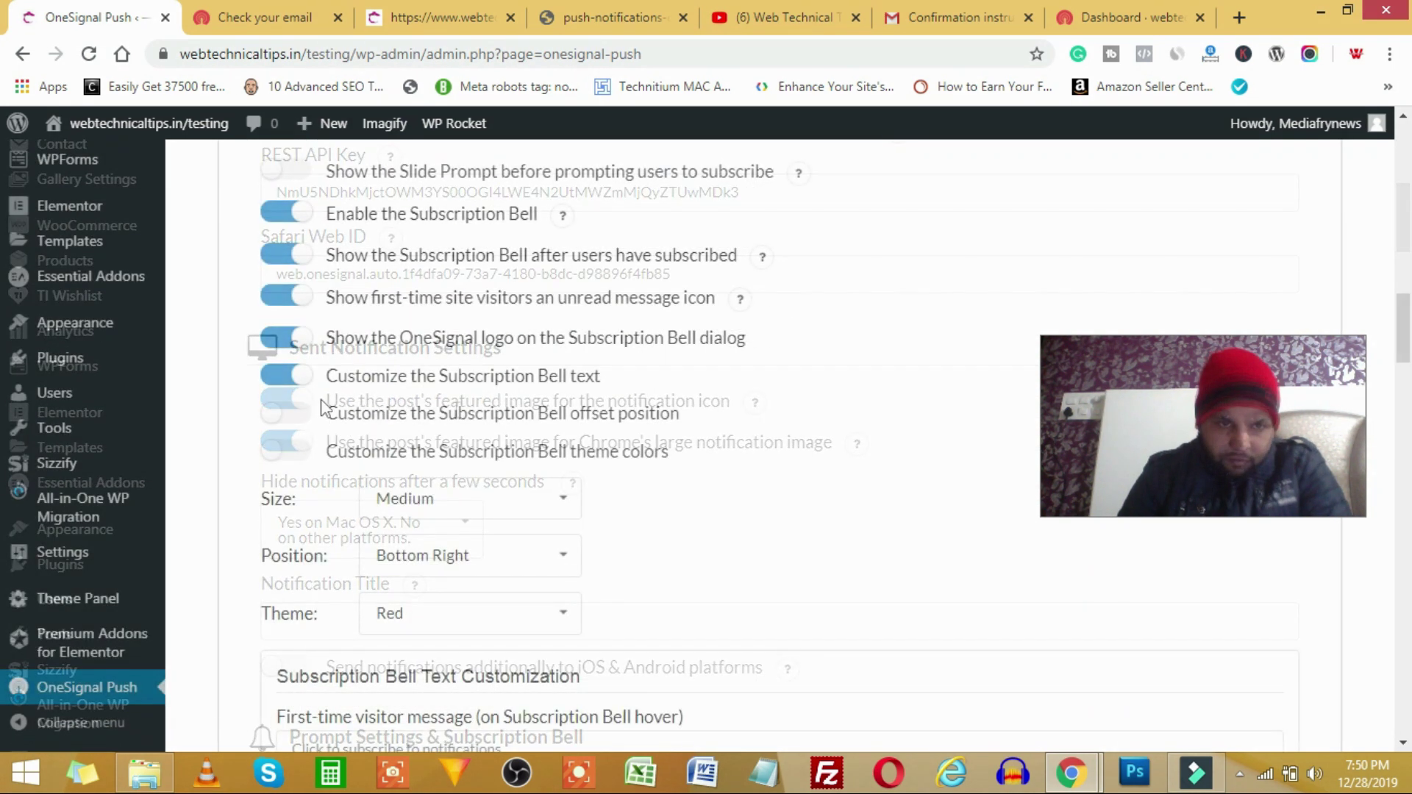
- Enable the custom bell offset, set position to Bottom Left, keep theme Red, and save
{"action": "left_click", "coordinate": [287, 412]}
{"action": "scroll", "coordinate": [559, 426], "scroll_direction": "down", "scroll_amount": 3}
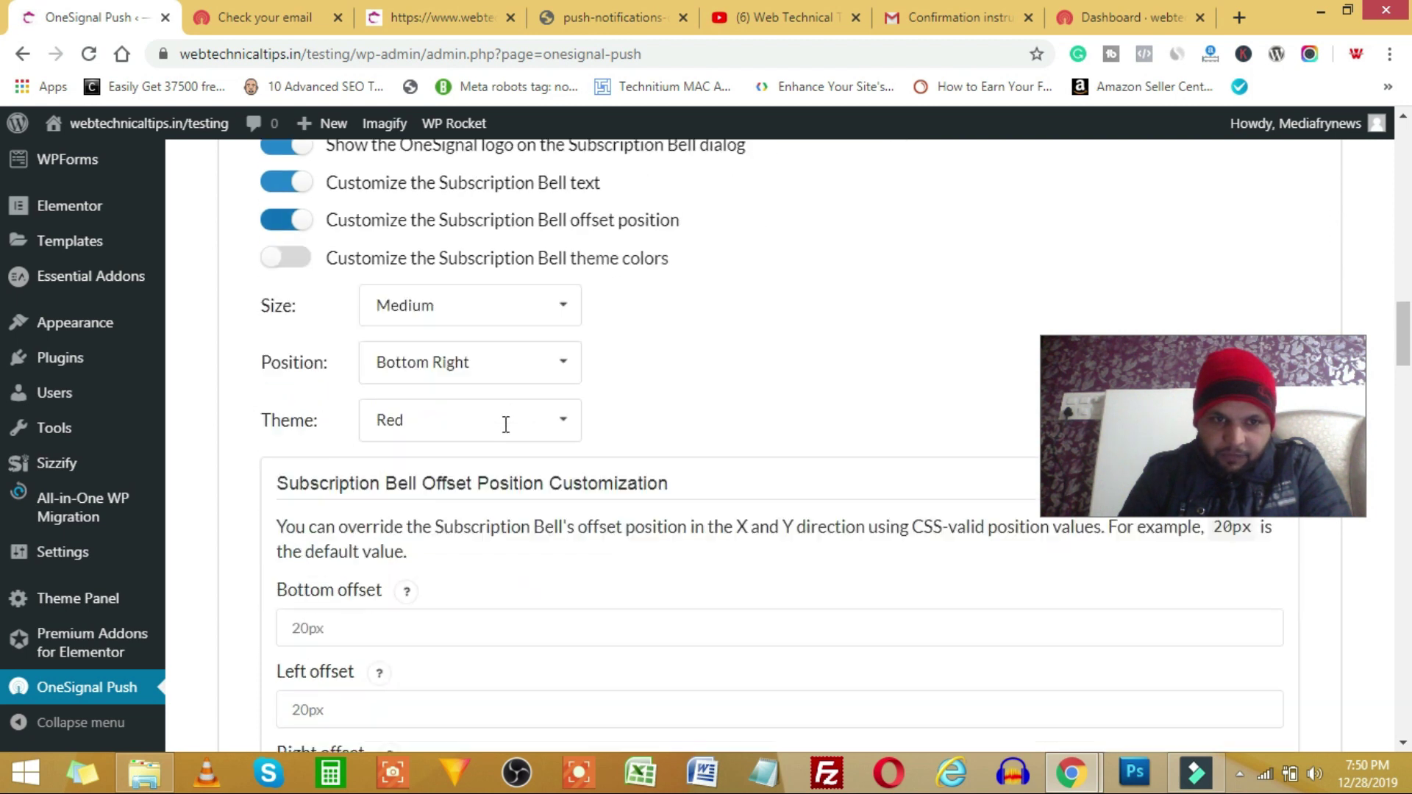
{"action": "left_click", "coordinate": [568, 356]}
{"action": "left_click", "coordinate": [519, 388]}
{"action": "left_click", "coordinate": [430, 413]}
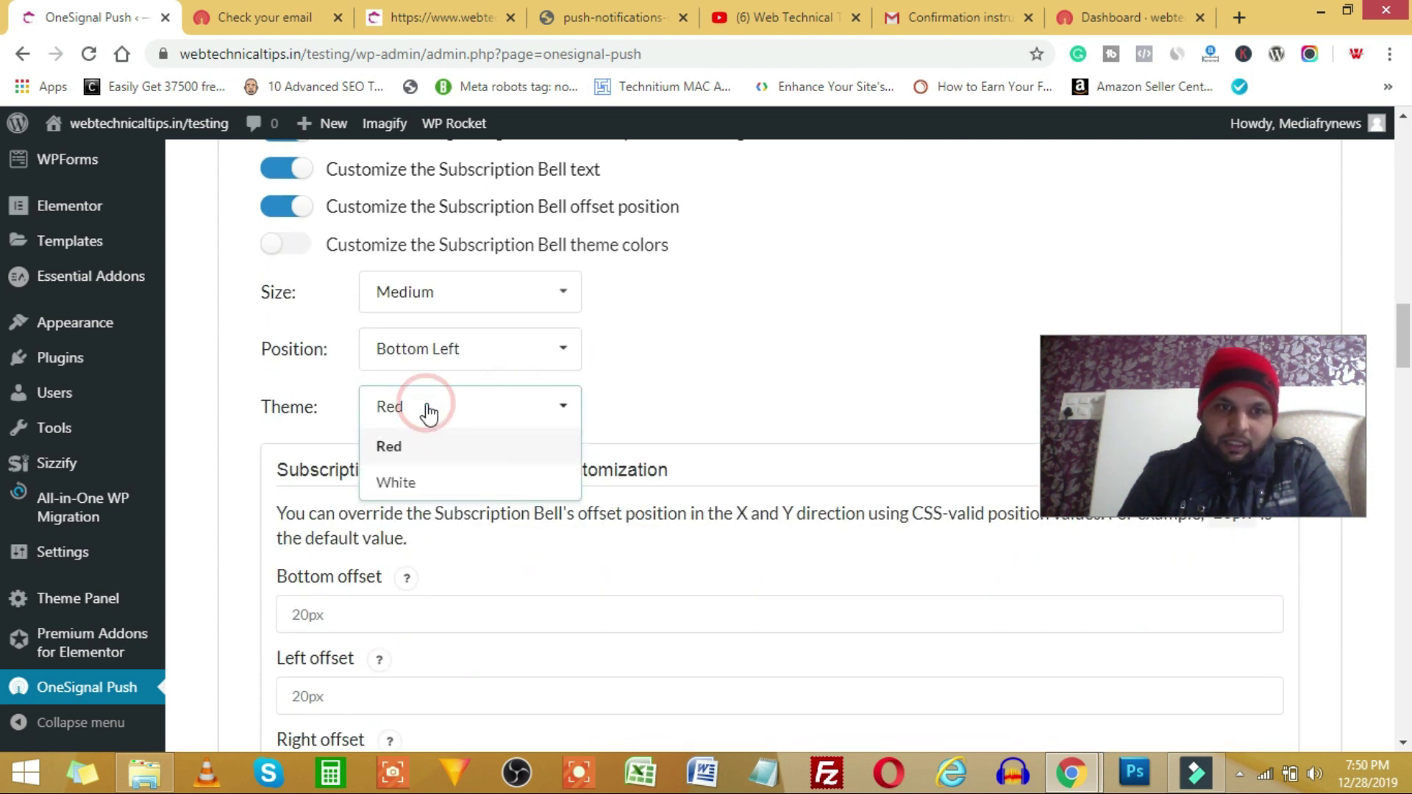
{"action": "left_click", "coordinate": [505, 403]}
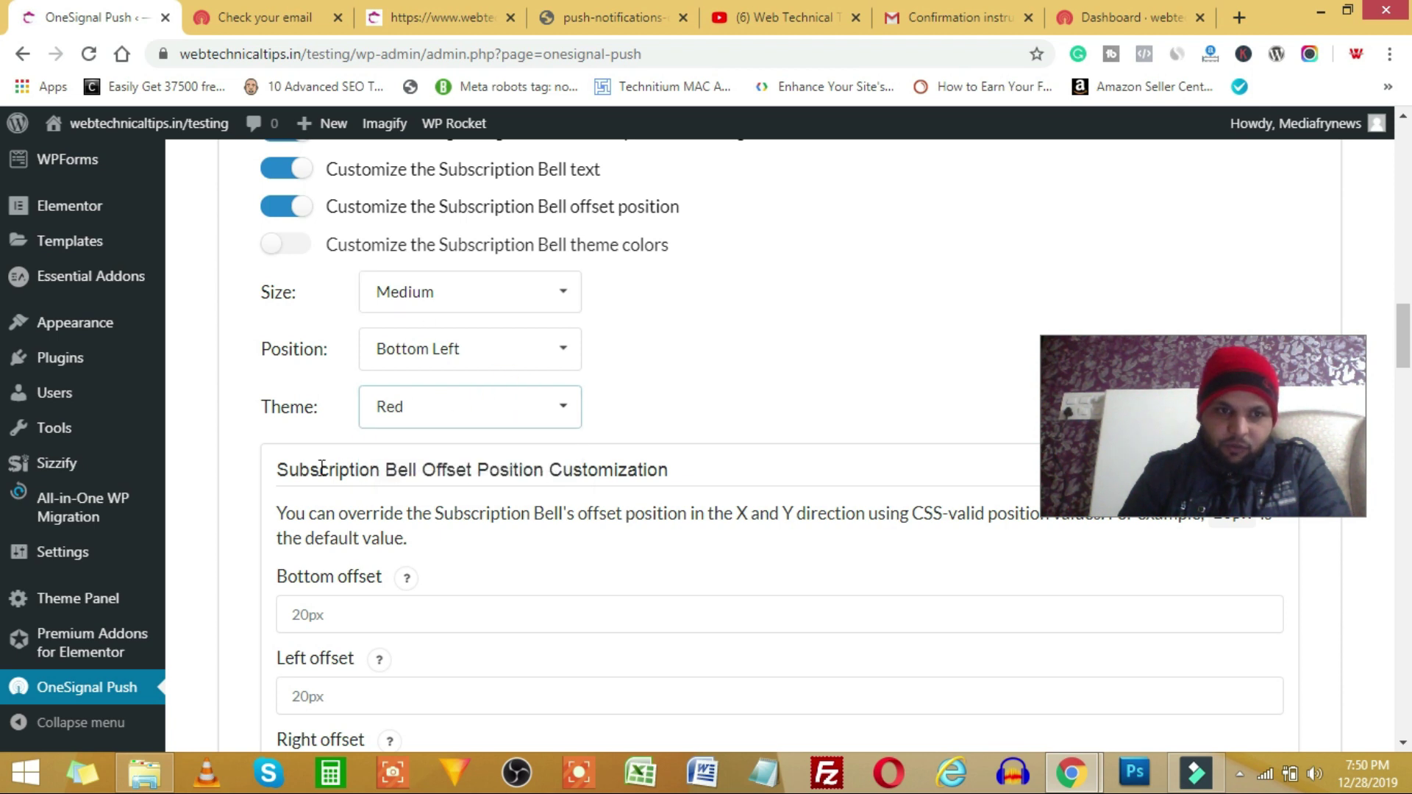
{"action": "scroll", "coordinate": [317, 447], "scroll_direction": "down", "scroll_amount": 3}
{"action": "scroll", "coordinate": [397, 412], "scroll_direction": "down", "scroll_amount": 7}
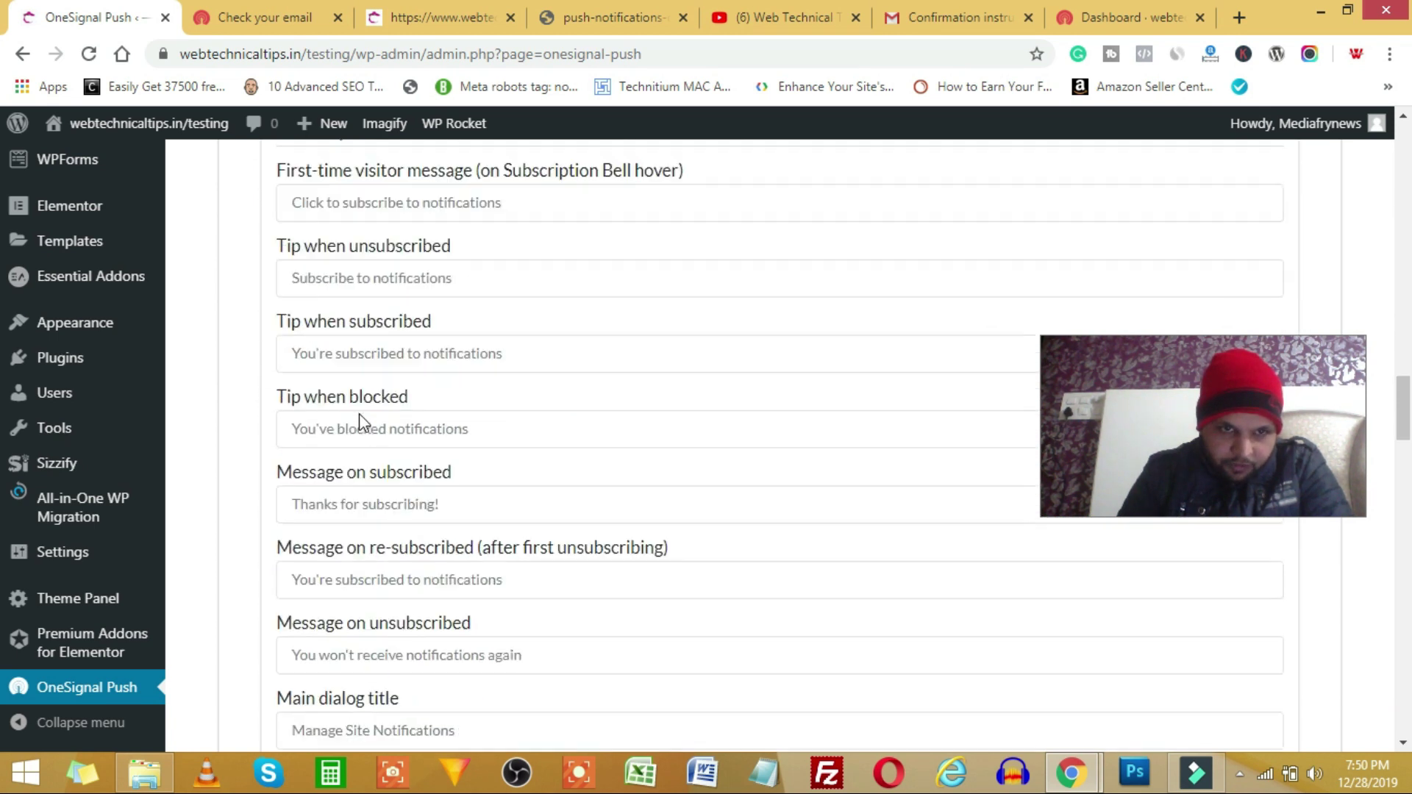
{"action": "scroll", "coordinate": [341, 592], "scroll_direction": "down", "scroll_amount": 20}
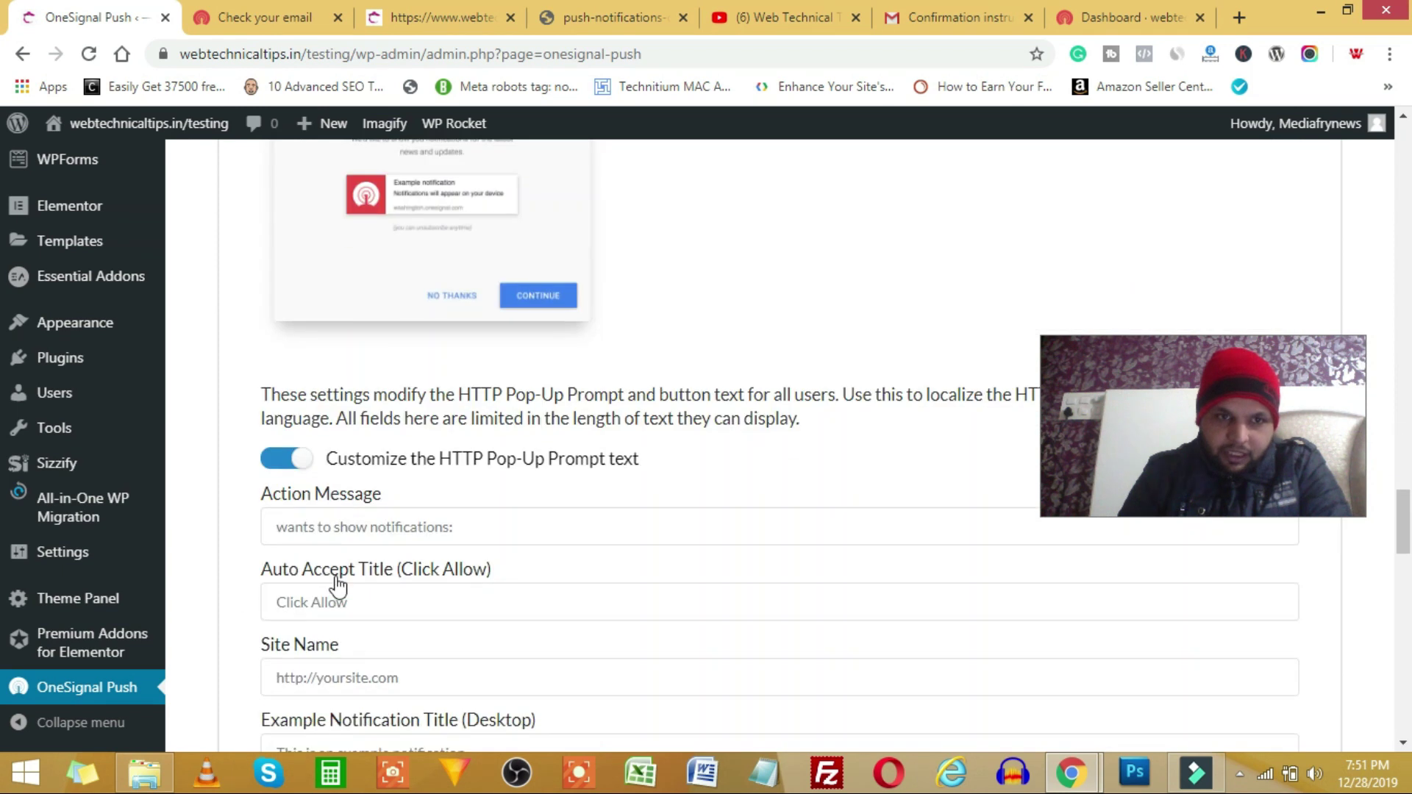
{"action": "scroll", "coordinate": [335, 570], "scroll_direction": "down", "scroll_amount": 3}
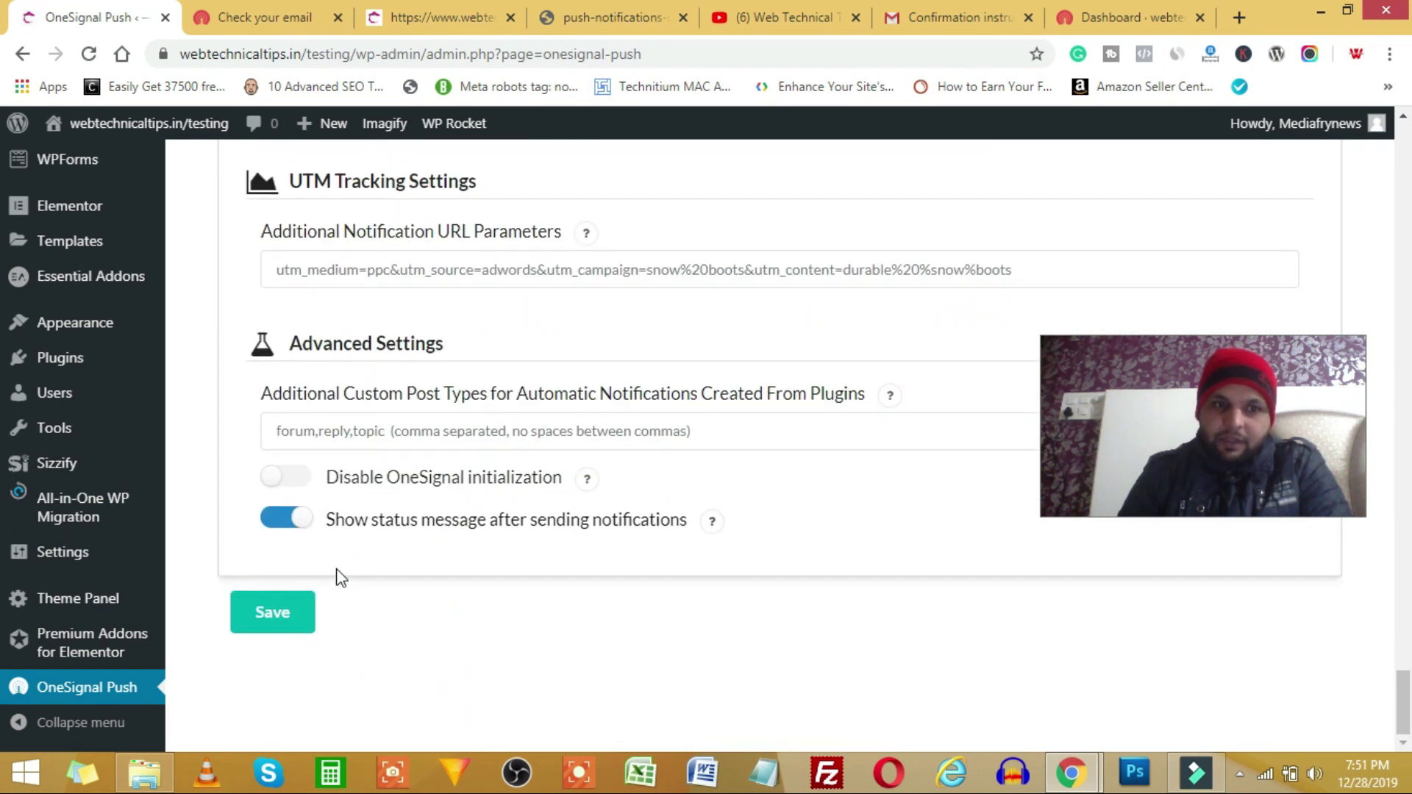
{"action": "left_click", "coordinate": [288, 612]}
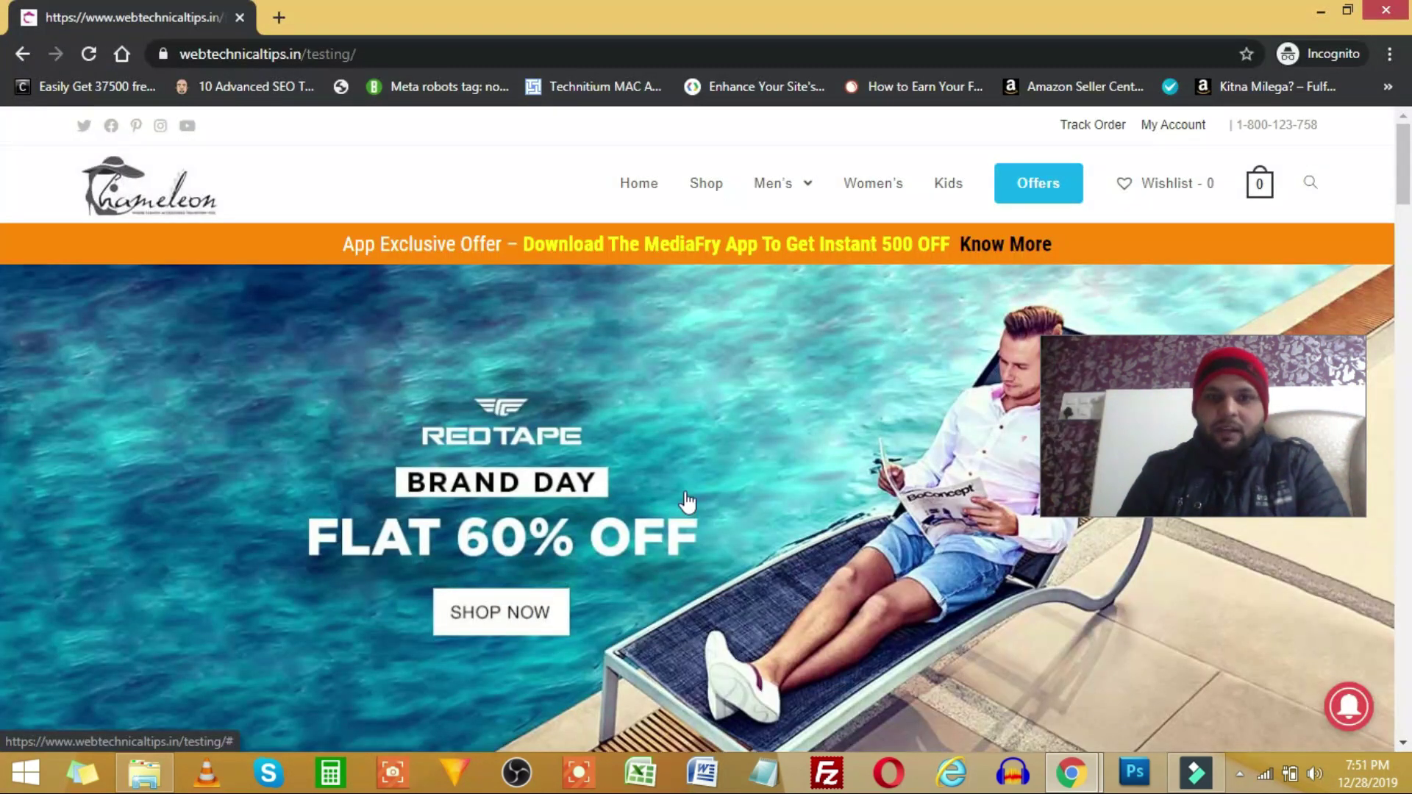
- Reload the incognito shop site to see the bell at bottom left, then return to the main window
{"action": "left_click", "coordinate": [92, 60]}
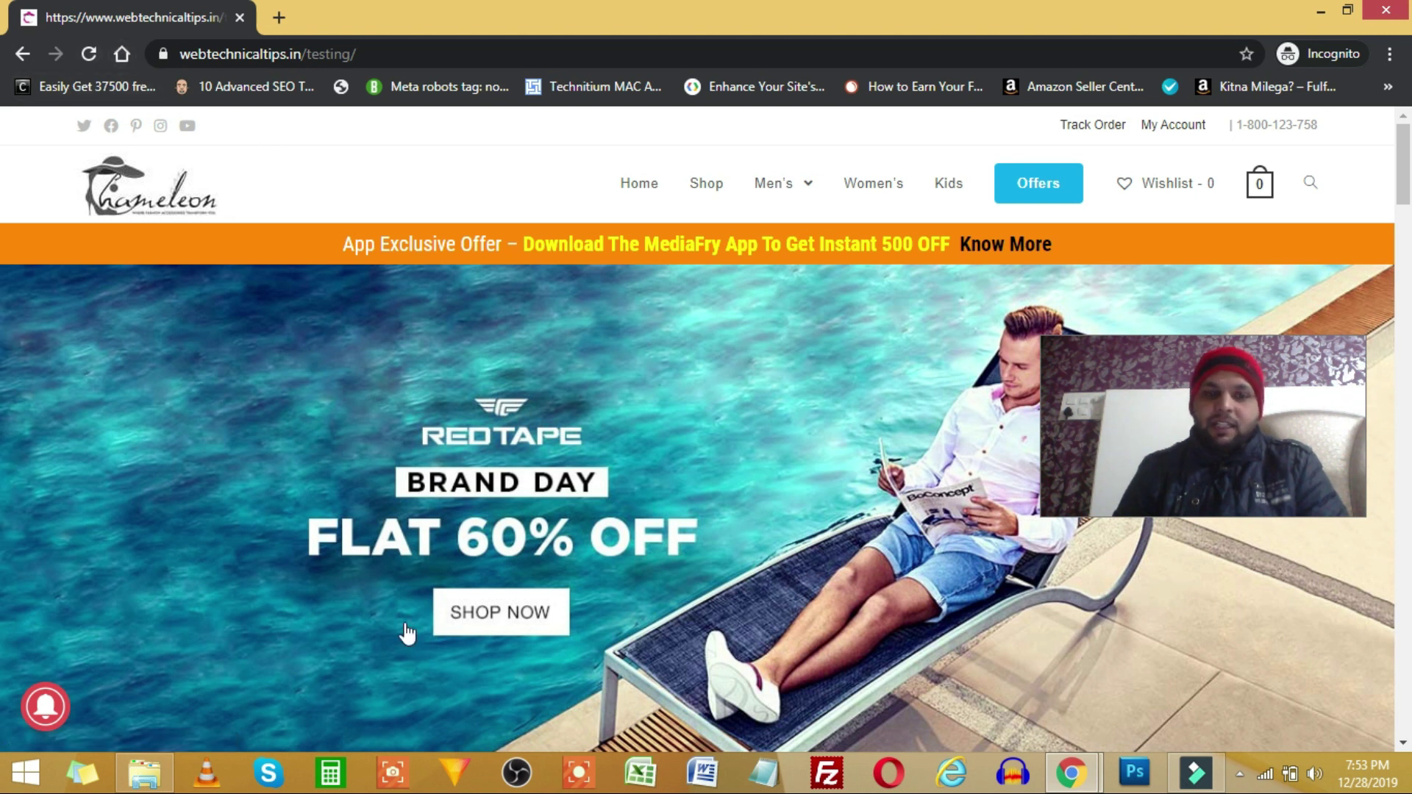
{"action": "left_click", "coordinate": [956, 670]}
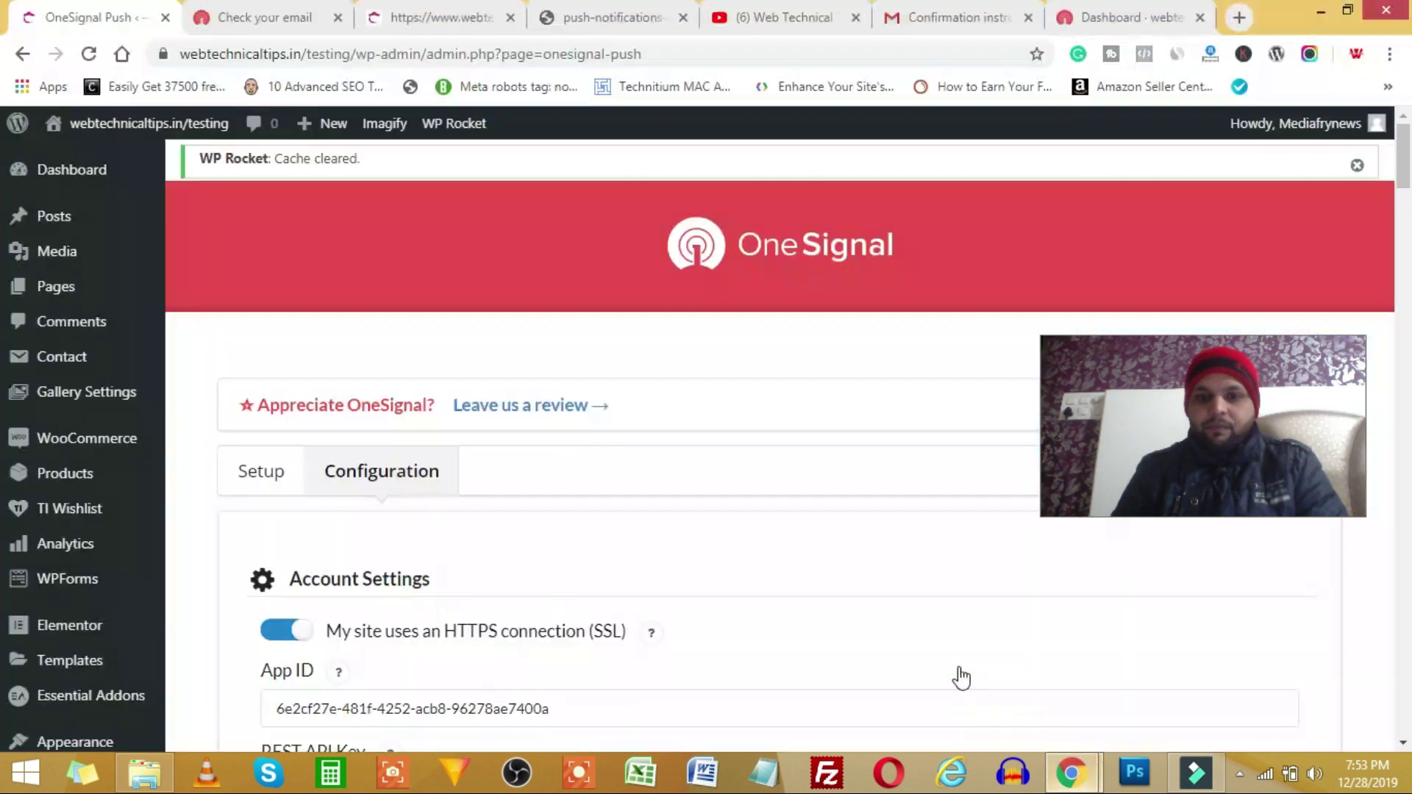
- Switch from the push opt-in demo image to the Web Technical Tips YouTube Videos page
{"action": "left_click", "coordinate": [609, 22]}
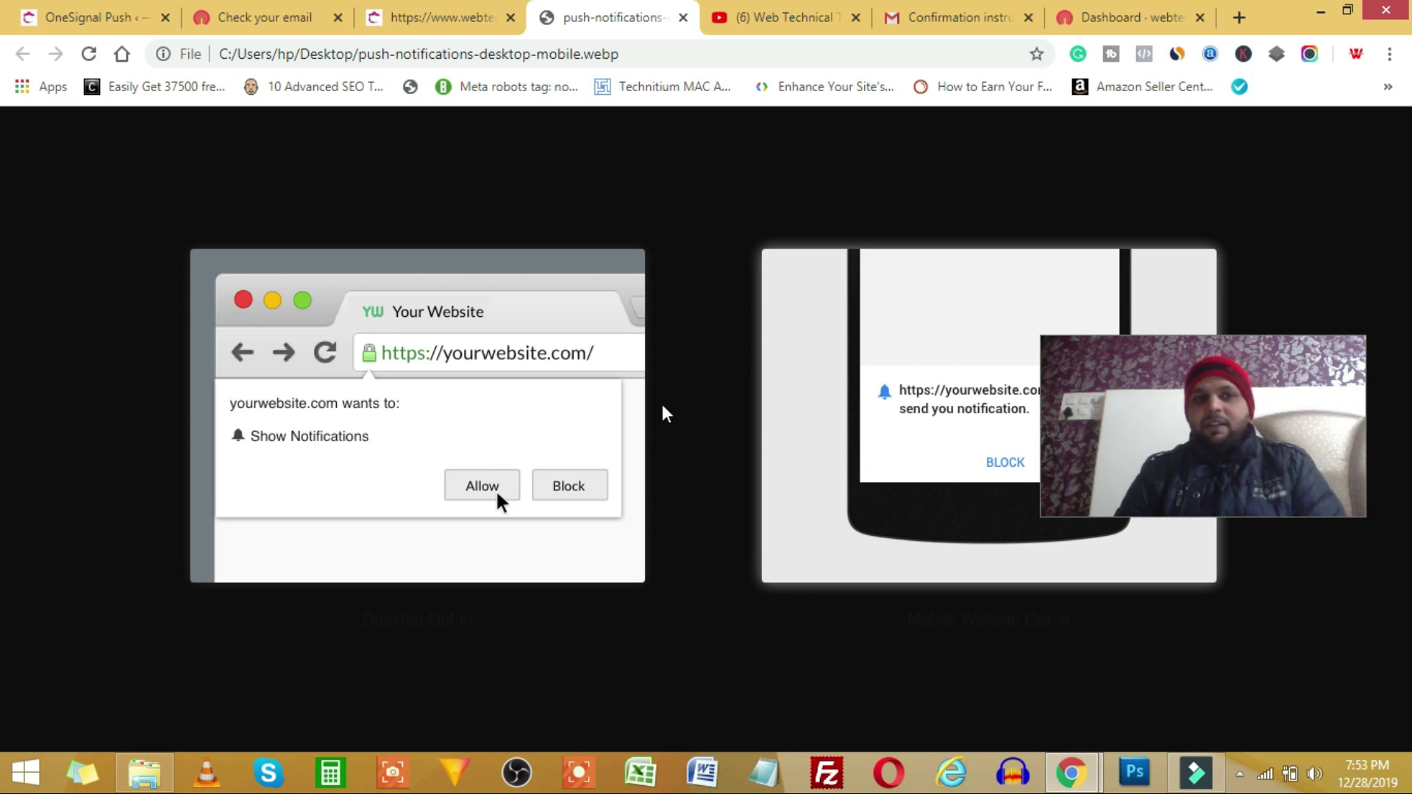
{"action": "left_click", "coordinate": [780, 19]}
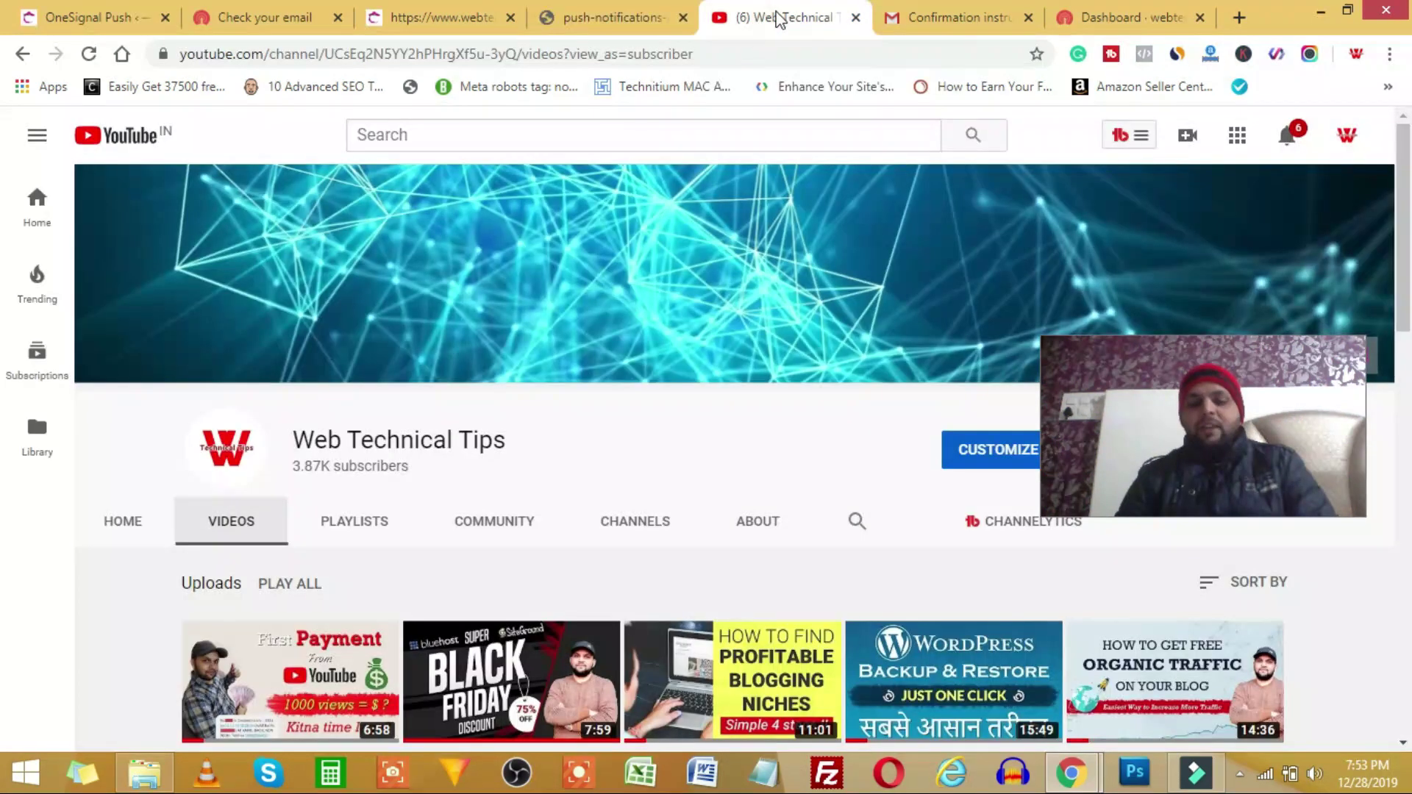